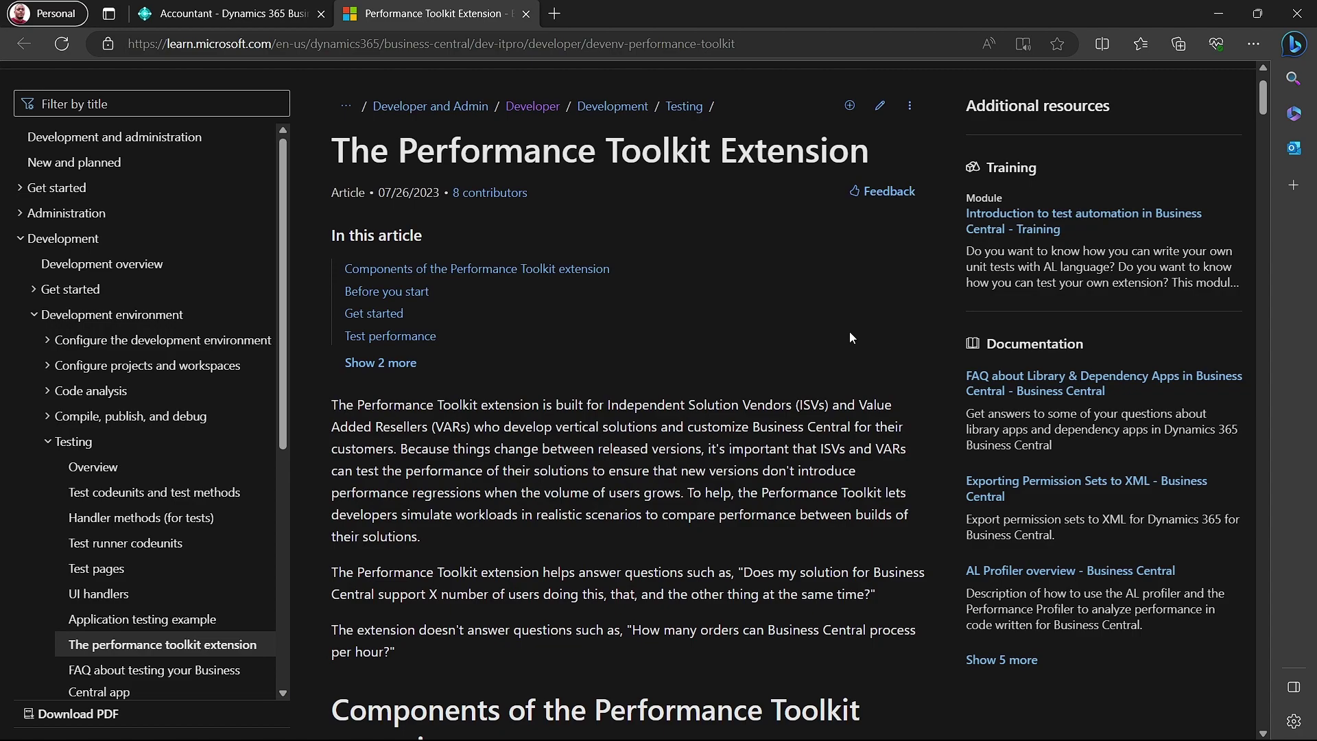
Bring Visual Studio Code forward and scroll the Performance Toolkit details to the Overview.
{"action": "mouse_move", "coordinate": [559, 736]}
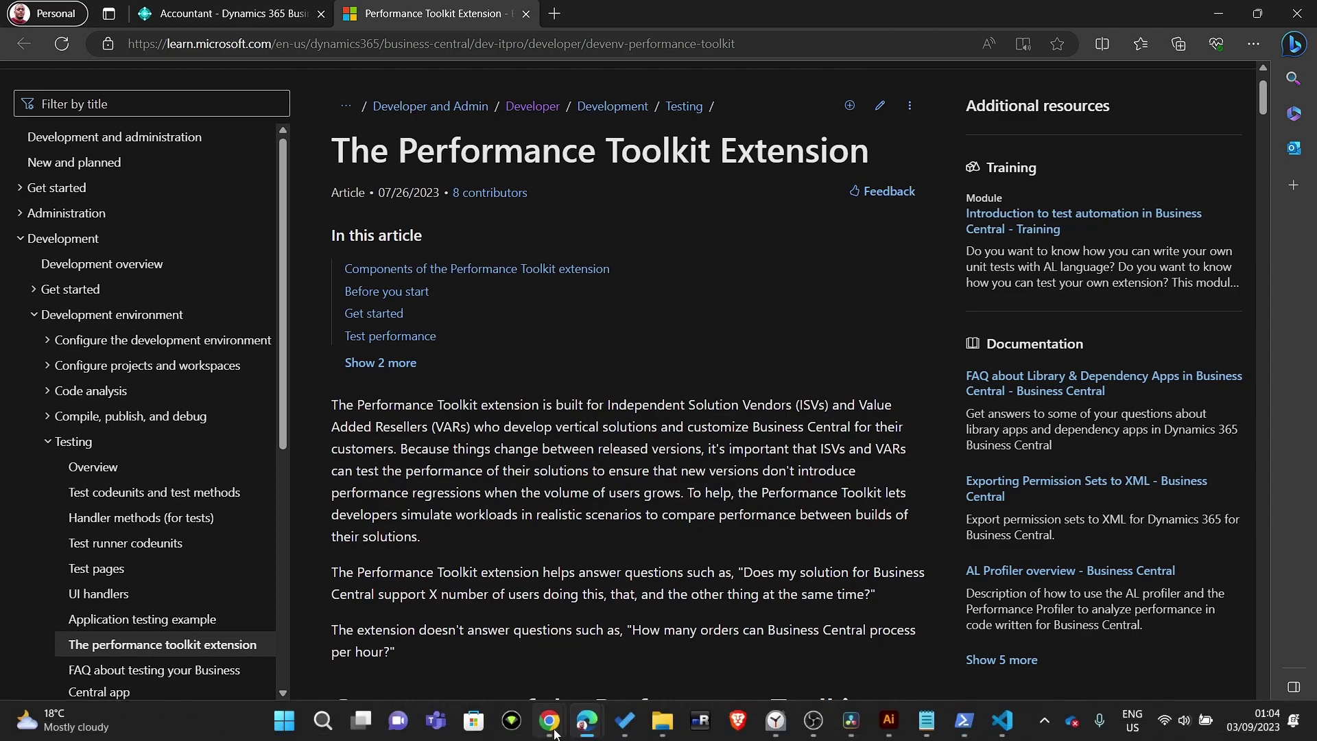
{"action": "mouse_move", "coordinate": [995, 729]}
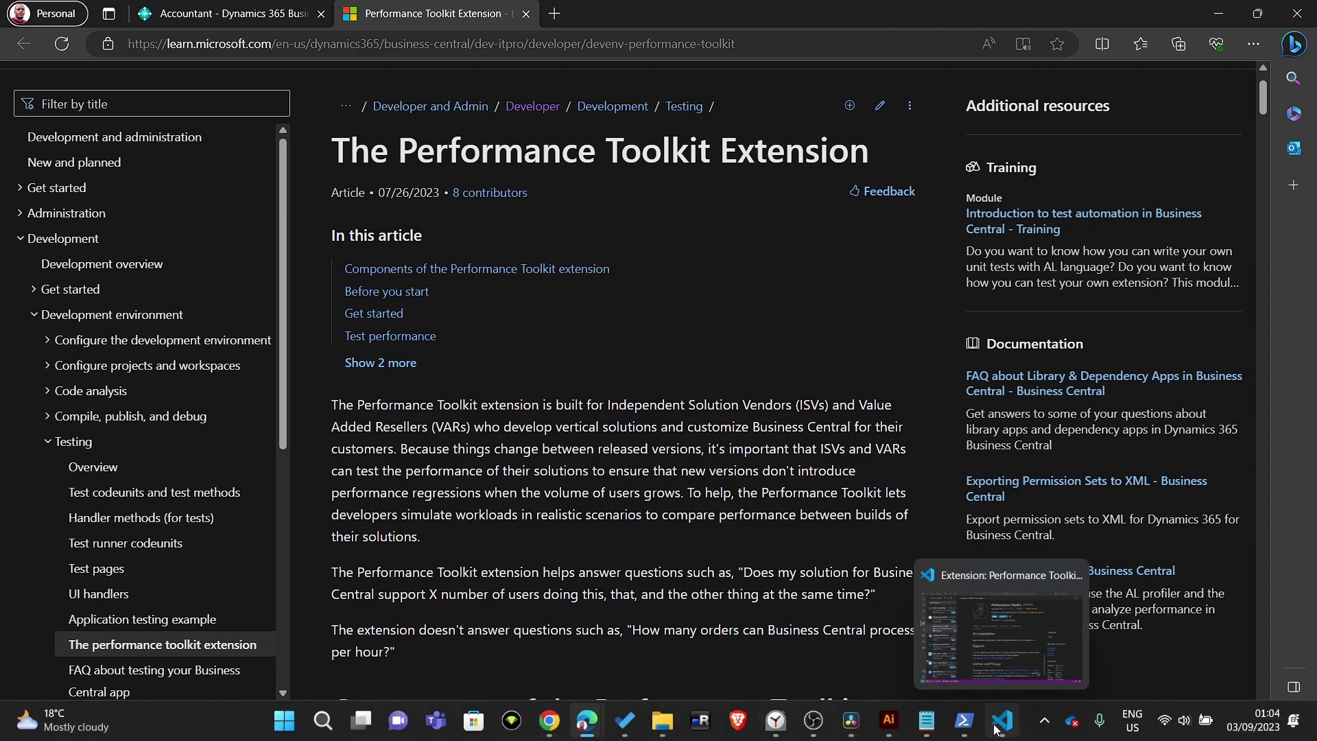
{"action": "left_click", "coordinate": [977, 631]}
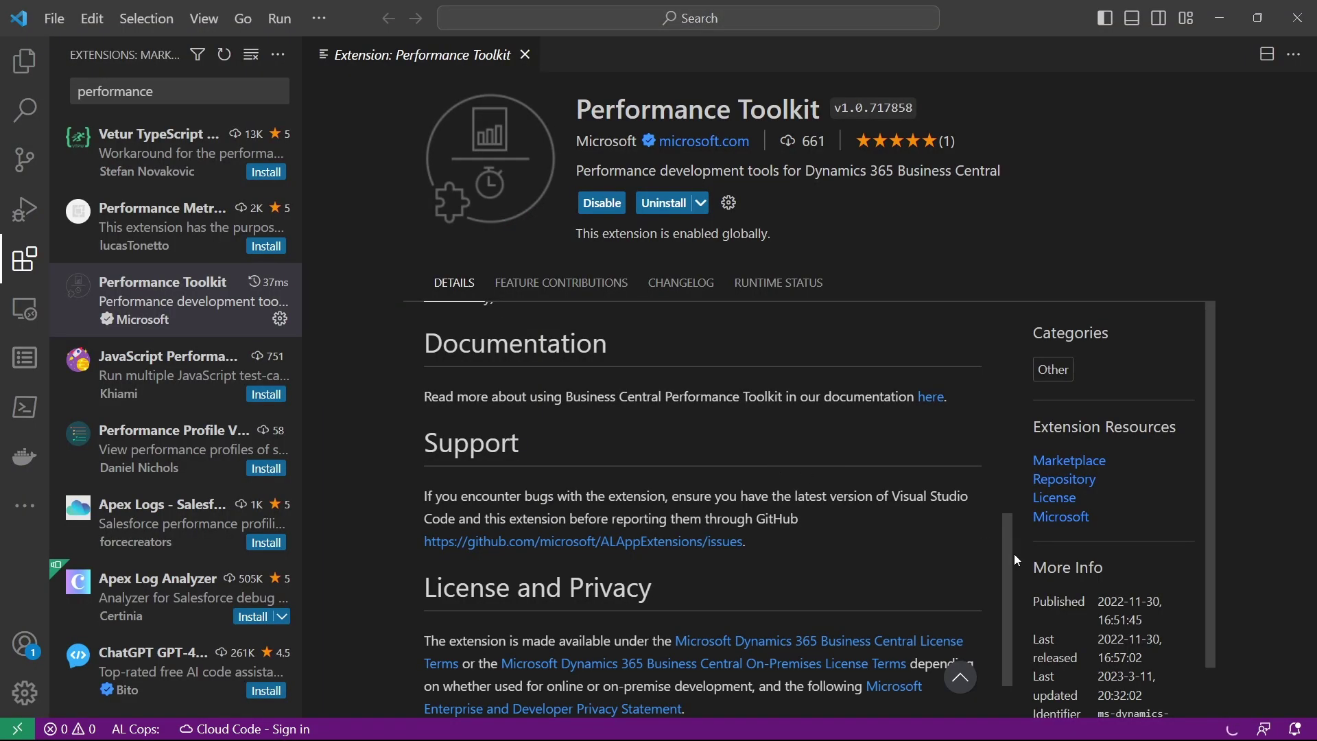
{"action": "left_click_drag", "start_coordinate": [1003, 549], "coordinate": [1014, 316]}
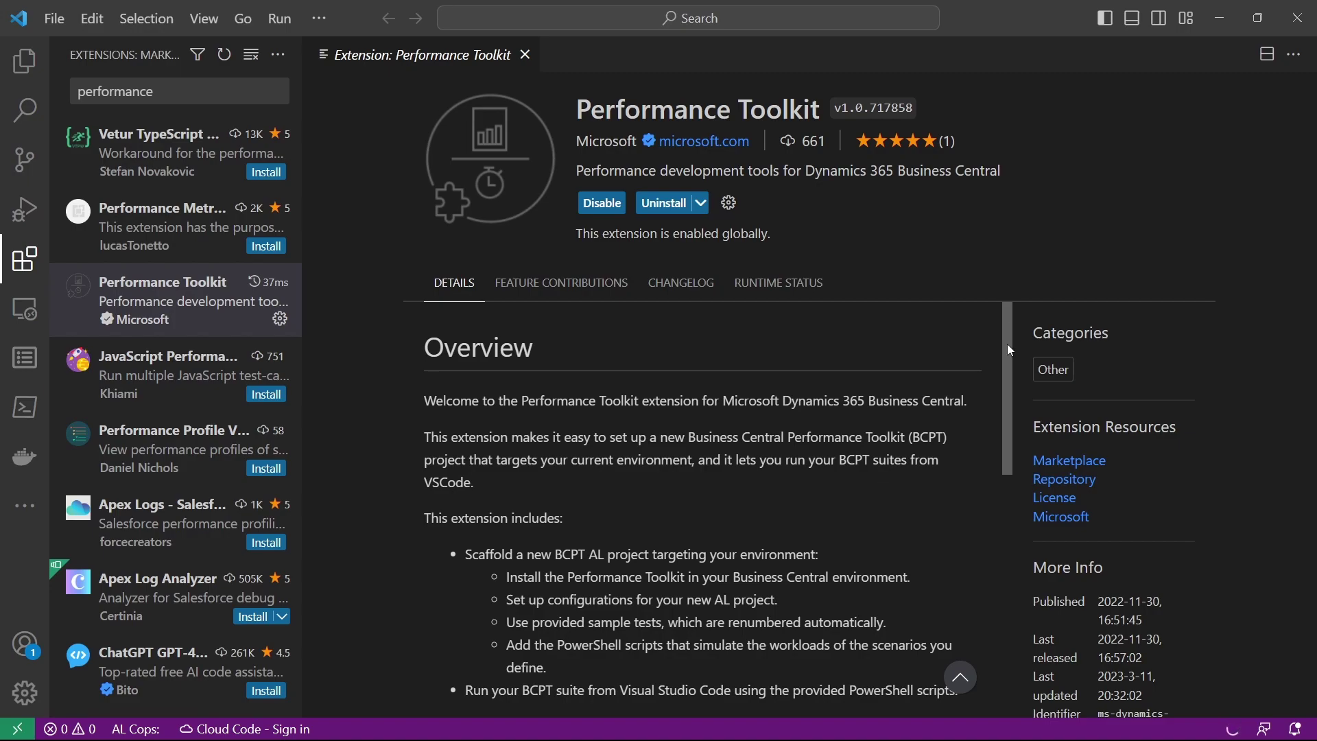
{"action": "left_click_drag", "start_coordinate": [1007, 345], "coordinate": [1004, 358]}
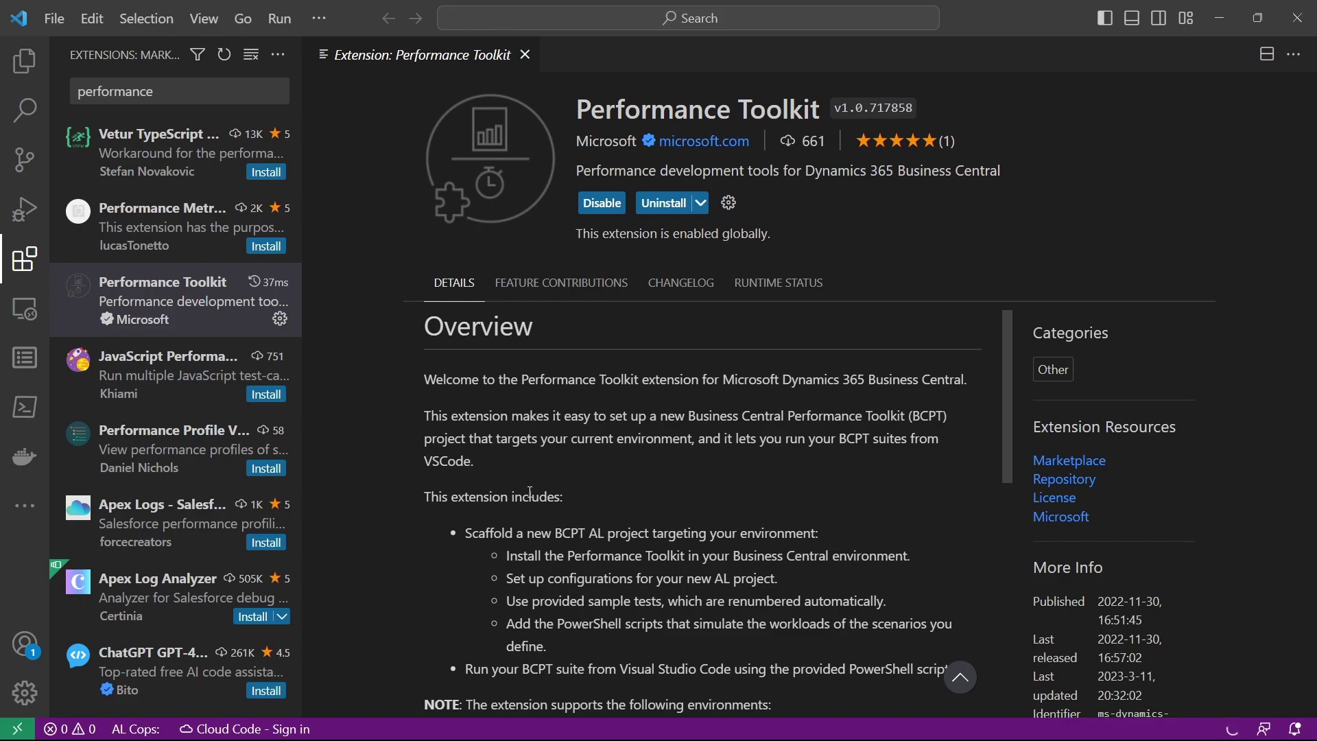
Select the Overview's description, welcome and BCPT setup paragraphs, then clear the selection.
{"action": "triple_click", "coordinate": [503, 392]}
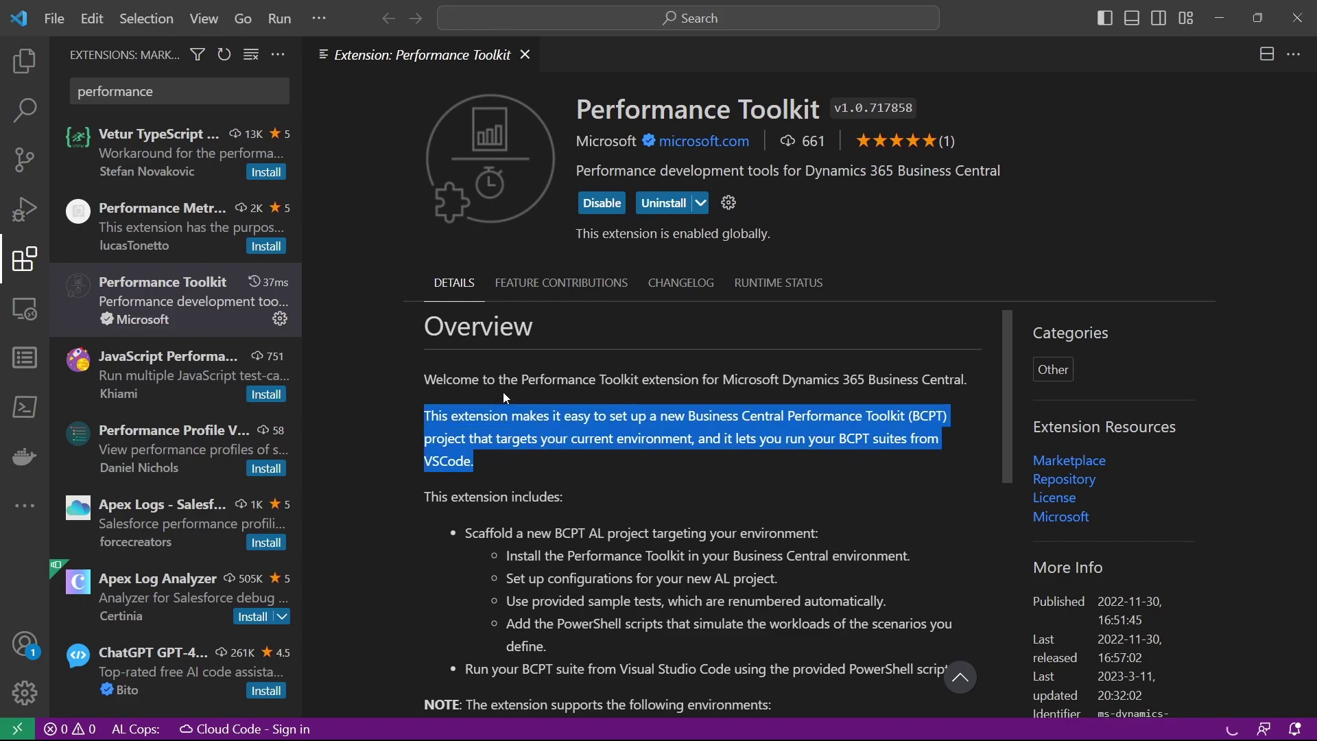
{"action": "double_click", "coordinate": [500, 393]}
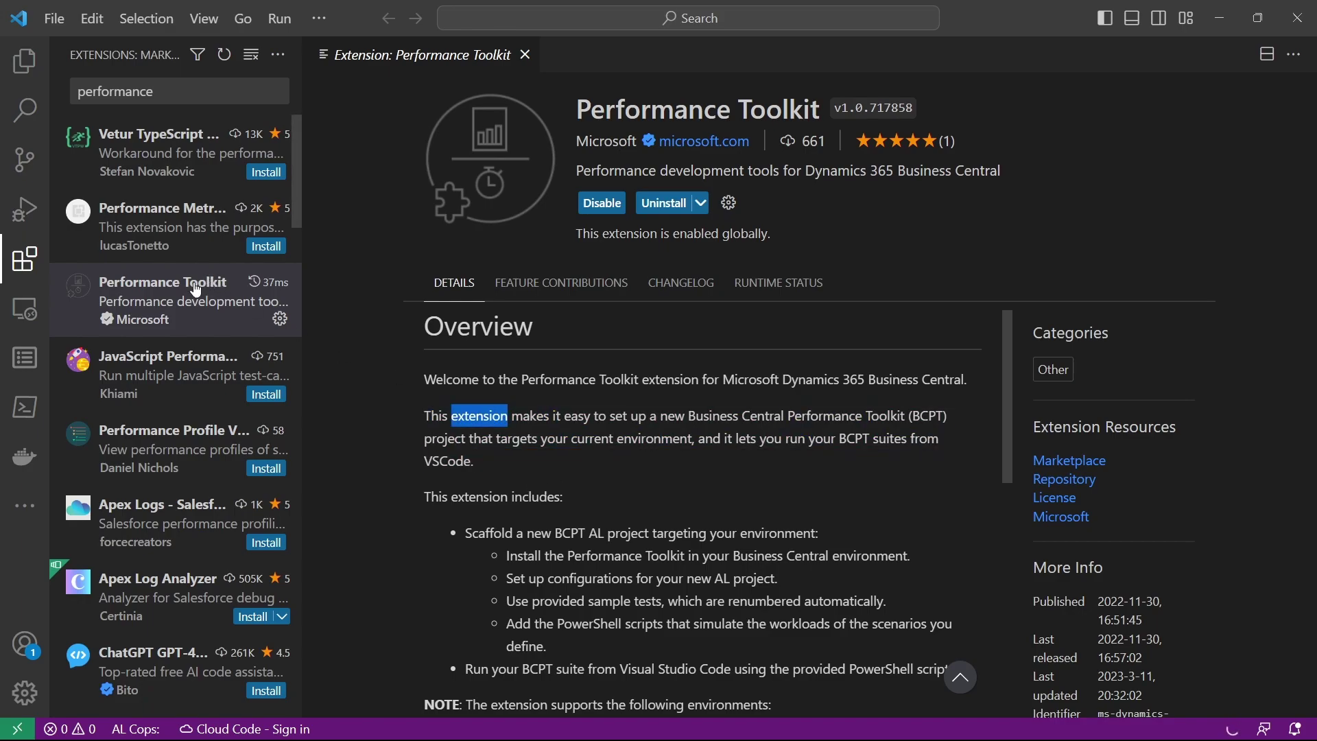
{"action": "mouse_move", "coordinate": [198, 291]}
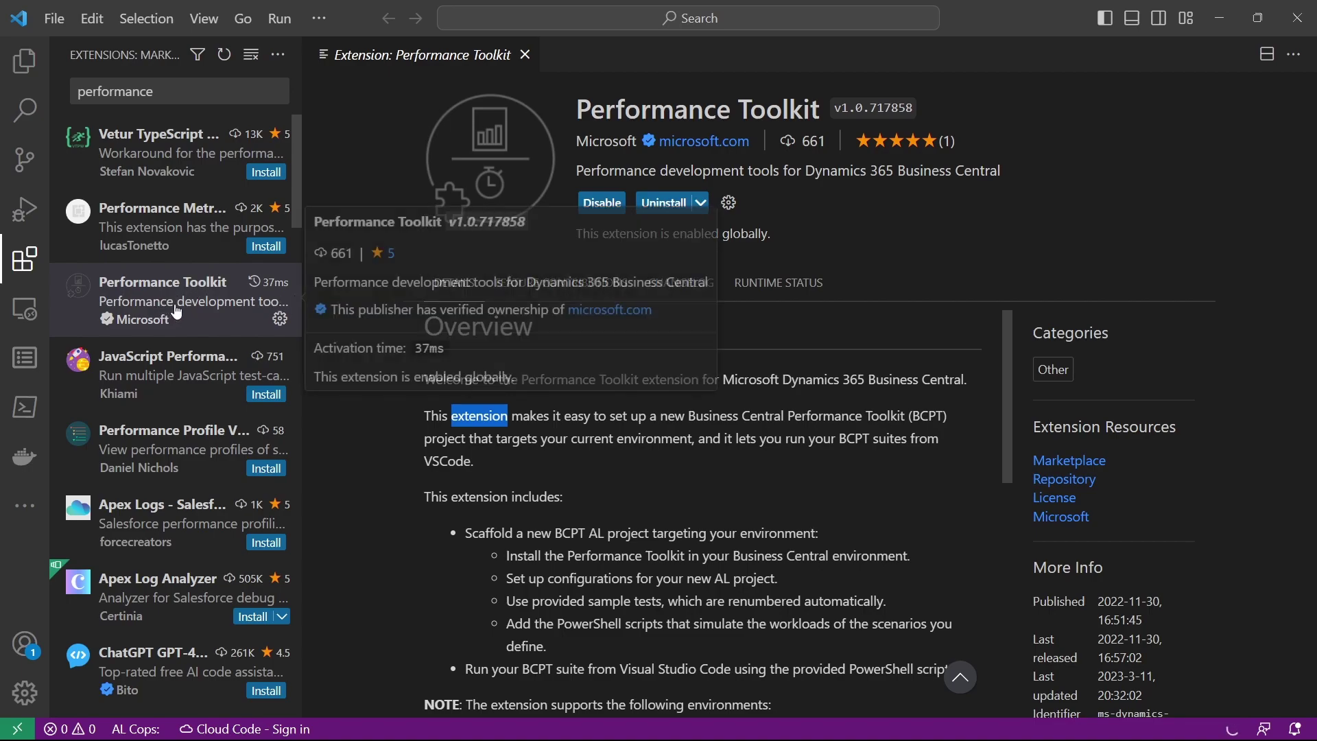
{"action": "triple_click", "coordinate": [659, 172]}
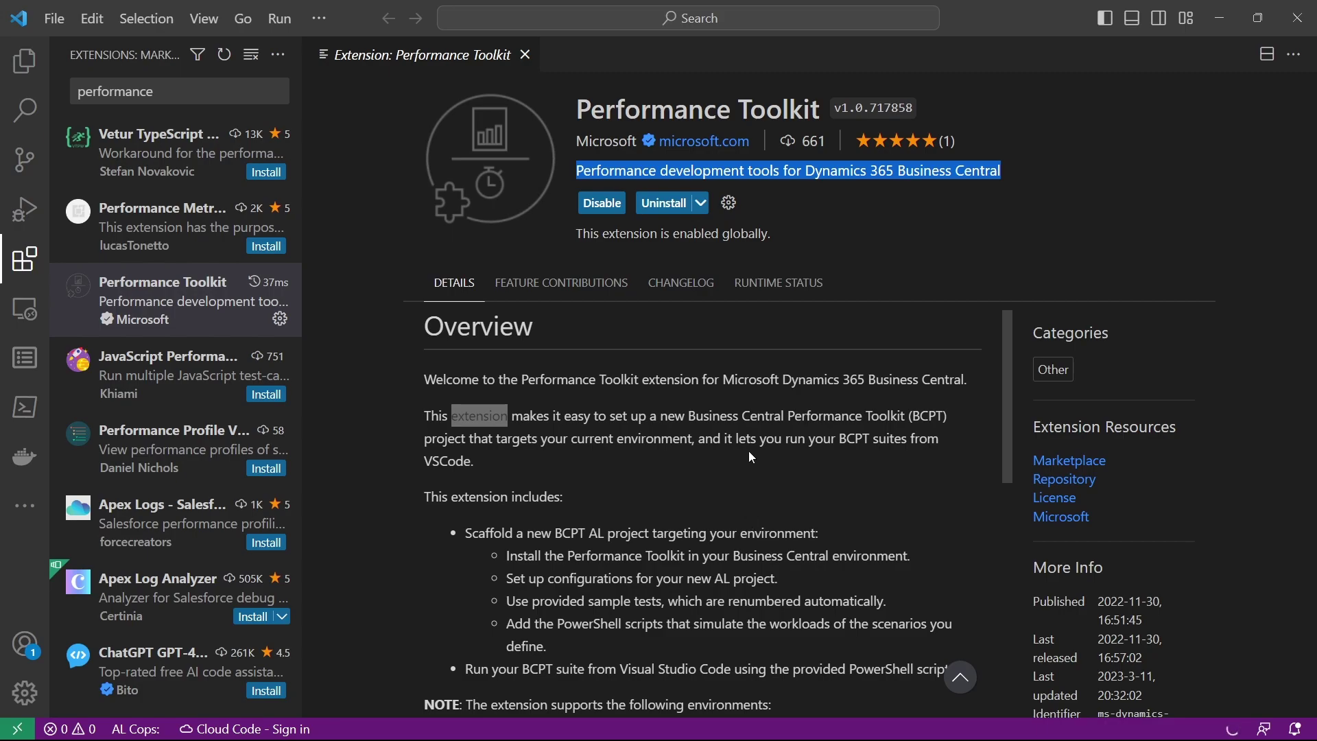
{"action": "triple_click", "coordinate": [563, 372]}
{"action": "triple_click", "coordinate": [545, 418]}
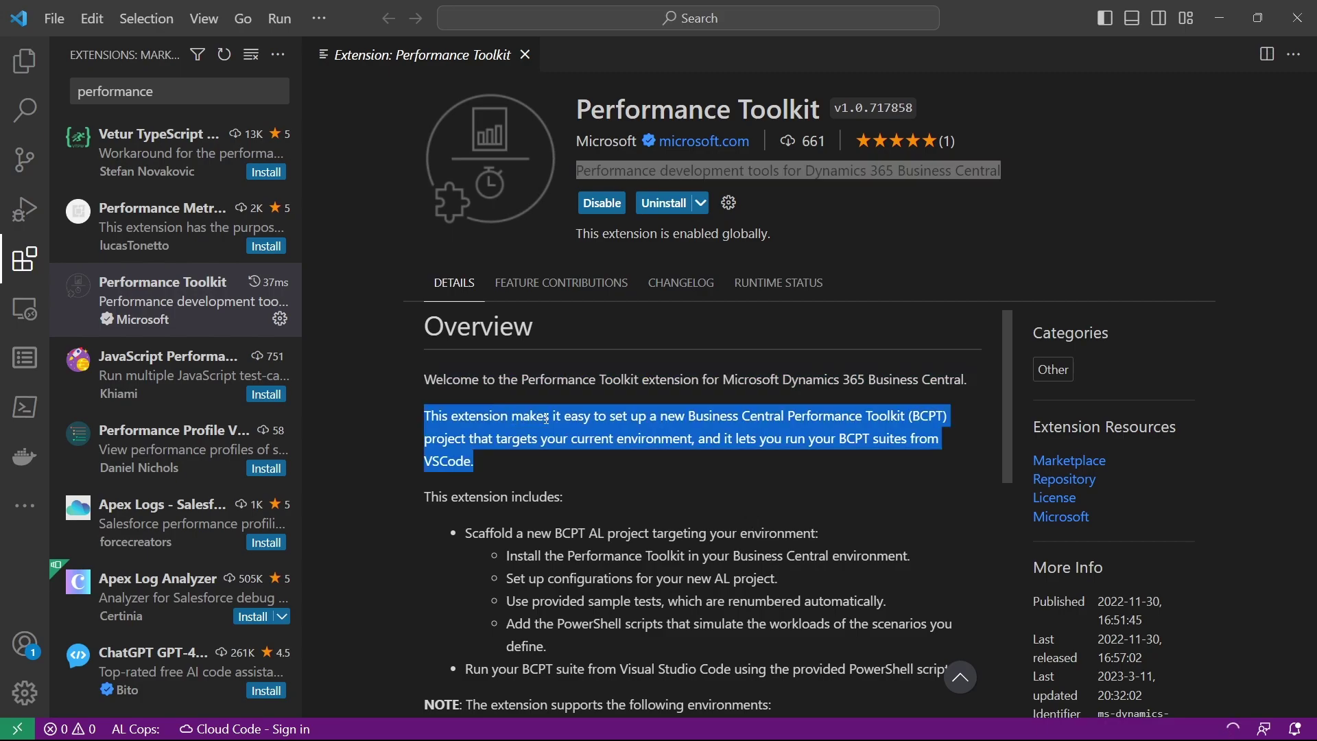
{"action": "left_click", "coordinate": [833, 452]}
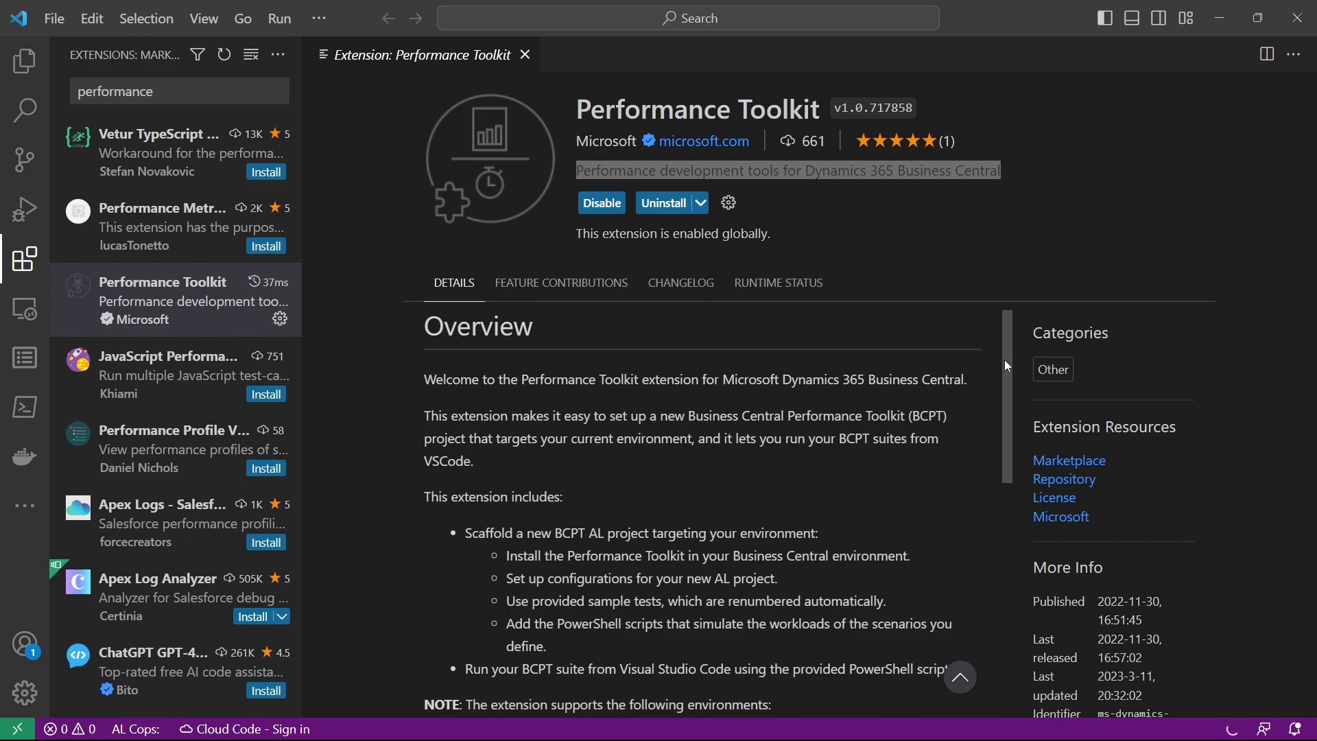
Scroll the Performance Toolkit details down to the included features and supported environments.
{"action": "mouse_move", "coordinate": [1004, 360]}
{"action": "left_mouse_down"}
{"action": "mouse_move", "coordinate": [1005, 403]}
{"action": "mouse_move", "coordinate": [1001, 362]}
{"action": "left_mouse_up"}
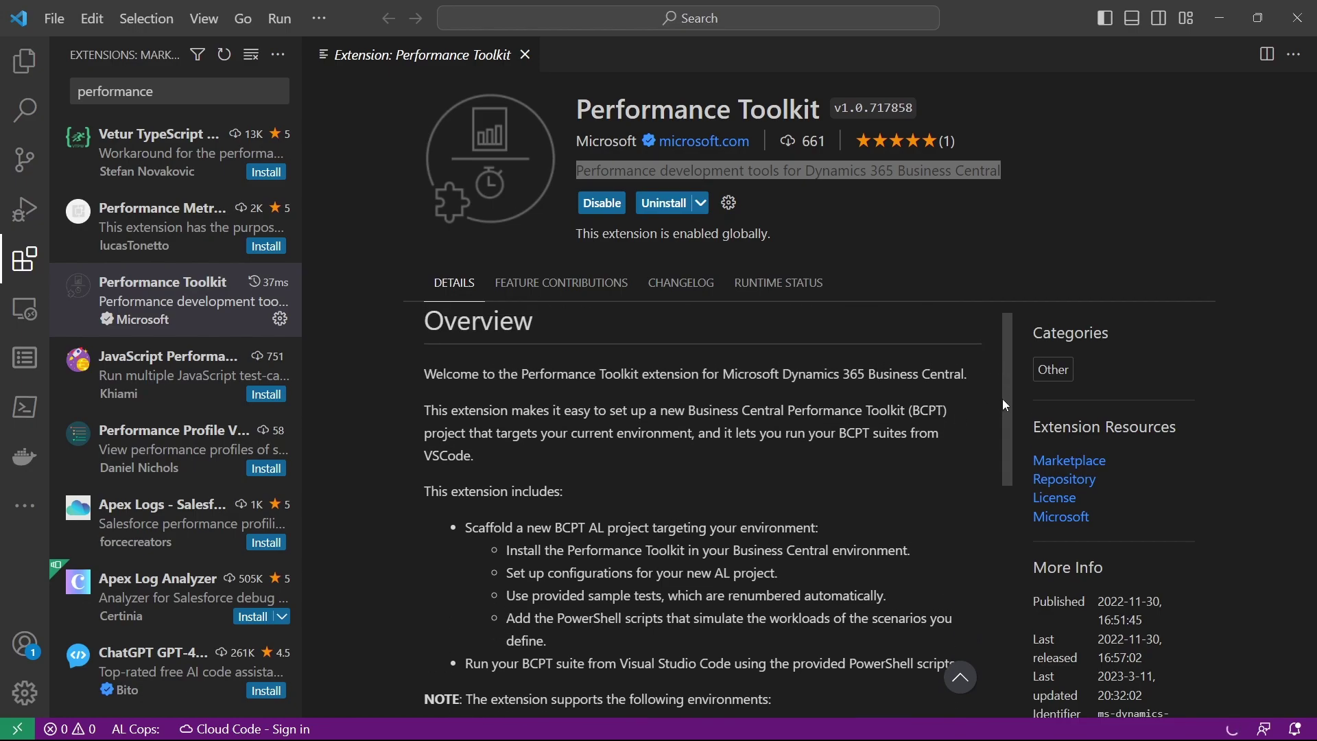
{"action": "left_click_drag", "start_coordinate": [1004, 395], "coordinate": [1003, 454]}
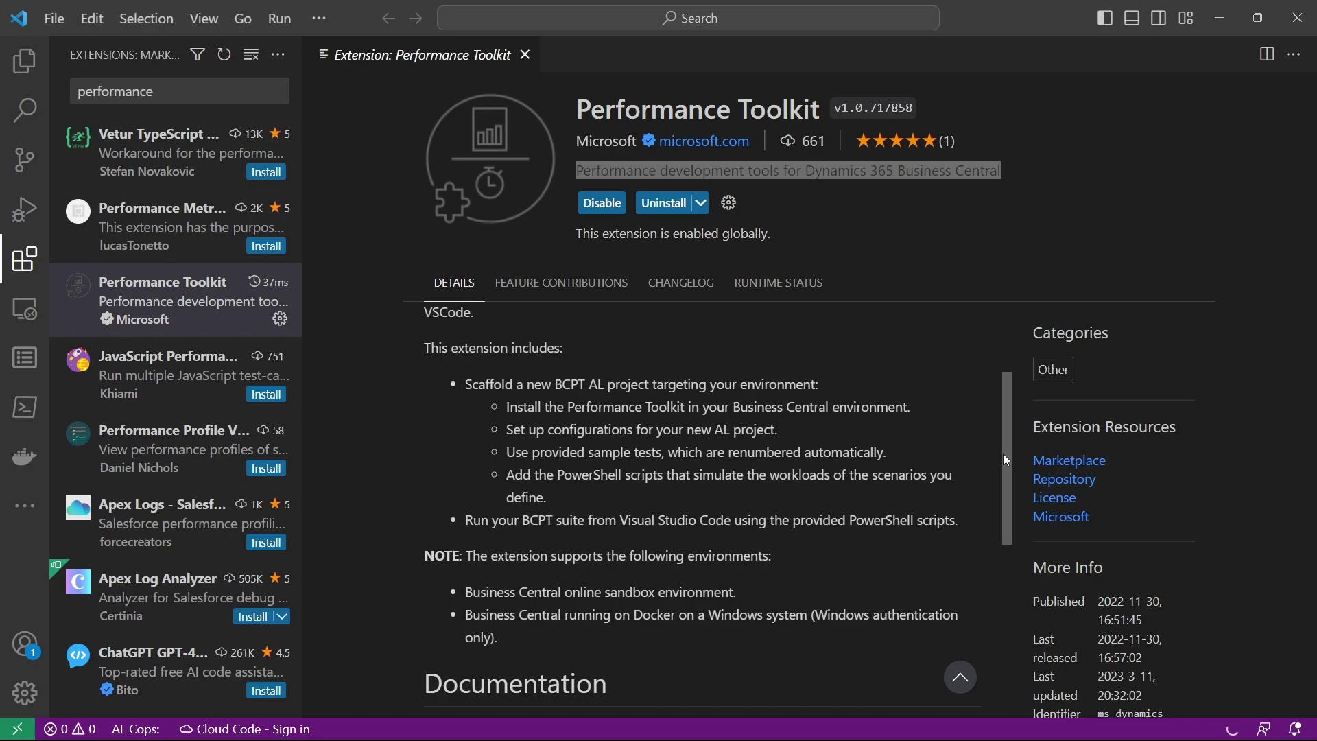
{"action": "left_click_drag", "start_coordinate": [1002, 454], "coordinate": [1000, 471]}
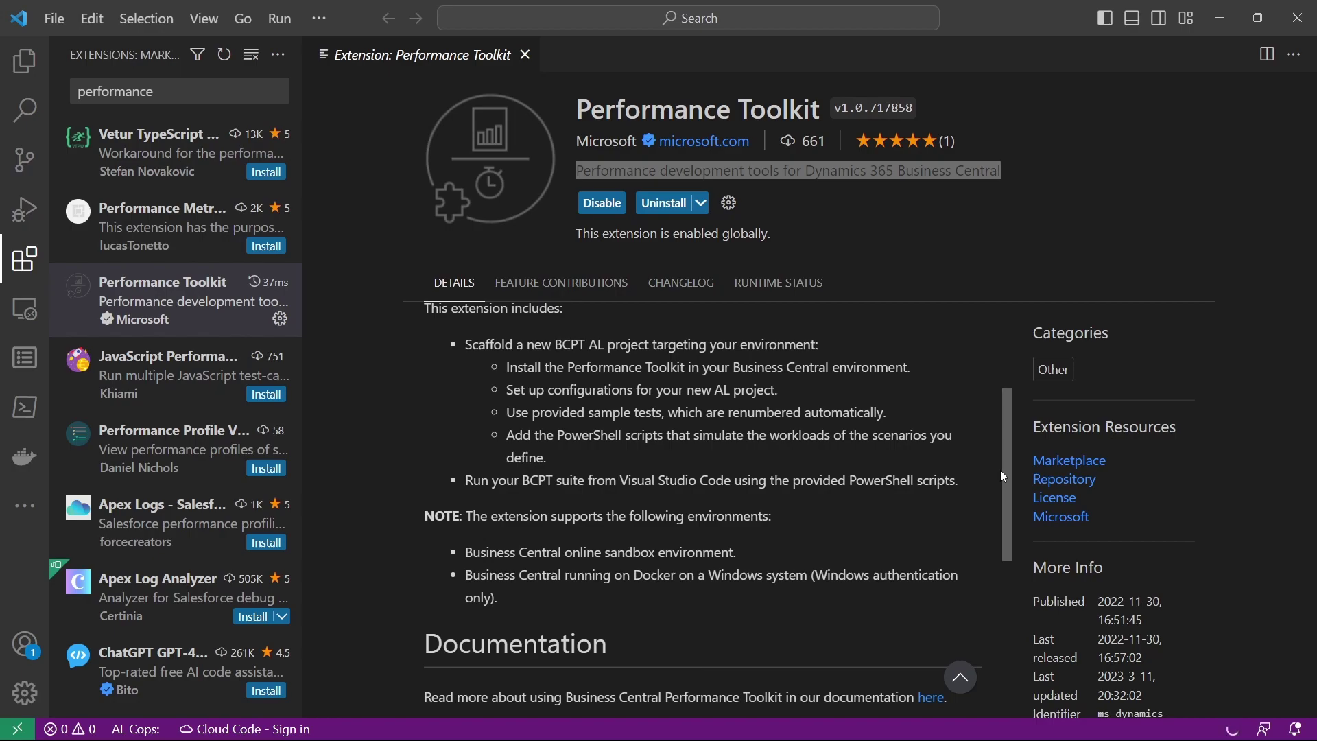
{"action": "mouse_move", "coordinate": [1000, 470]}
{"action": "left_mouse_down"}
{"action": "mouse_move", "coordinate": [994, 481]}
{"action": "mouse_move", "coordinate": [993, 467]}
{"action": "left_mouse_up"}
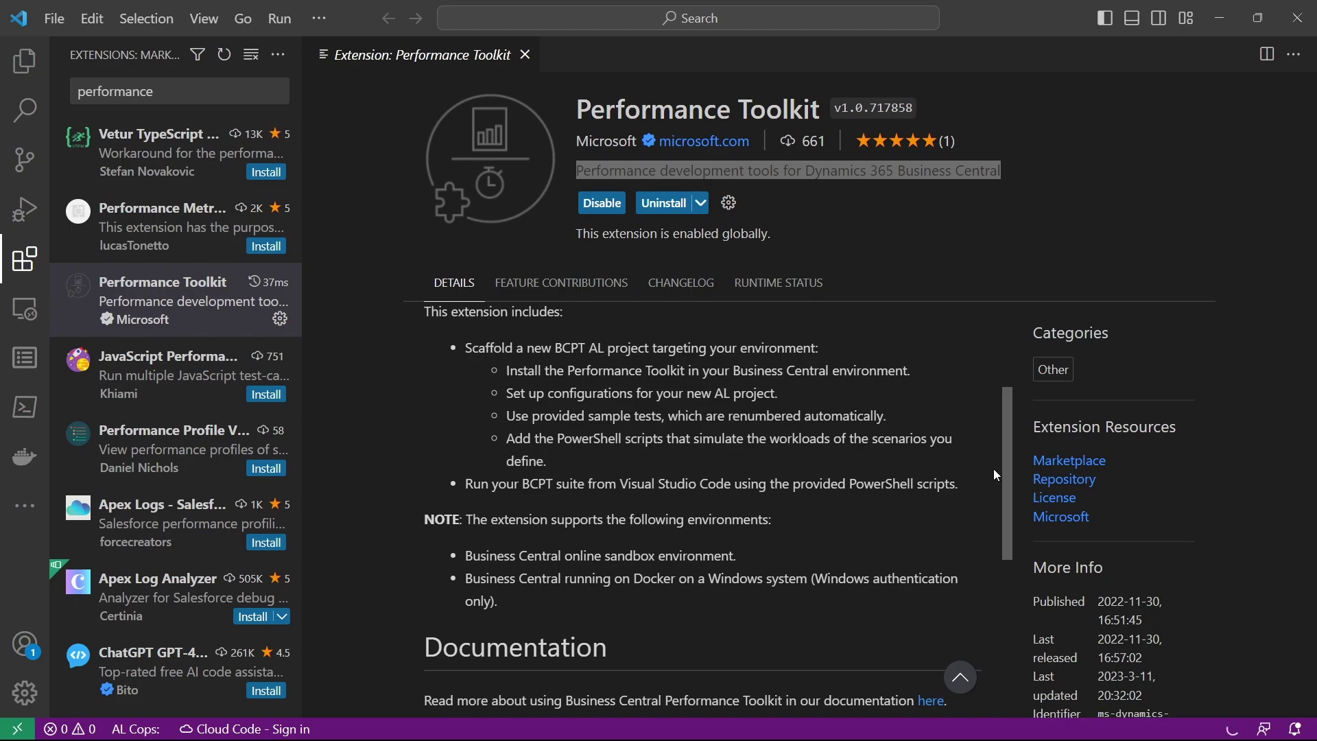
{"action": "left_click_drag", "start_coordinate": [993, 468], "coordinate": [994, 485]}
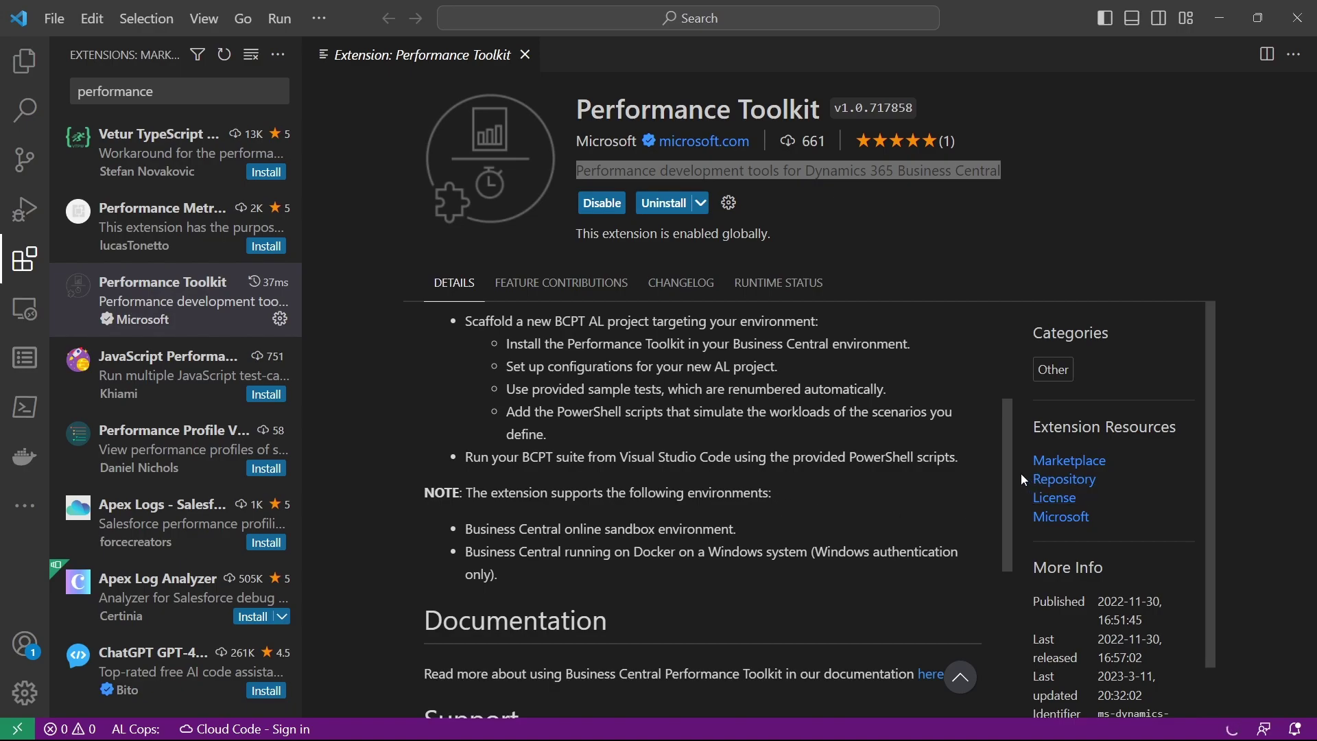
{"action": "left_click_drag", "start_coordinate": [1010, 466], "coordinate": [1002, 432]}
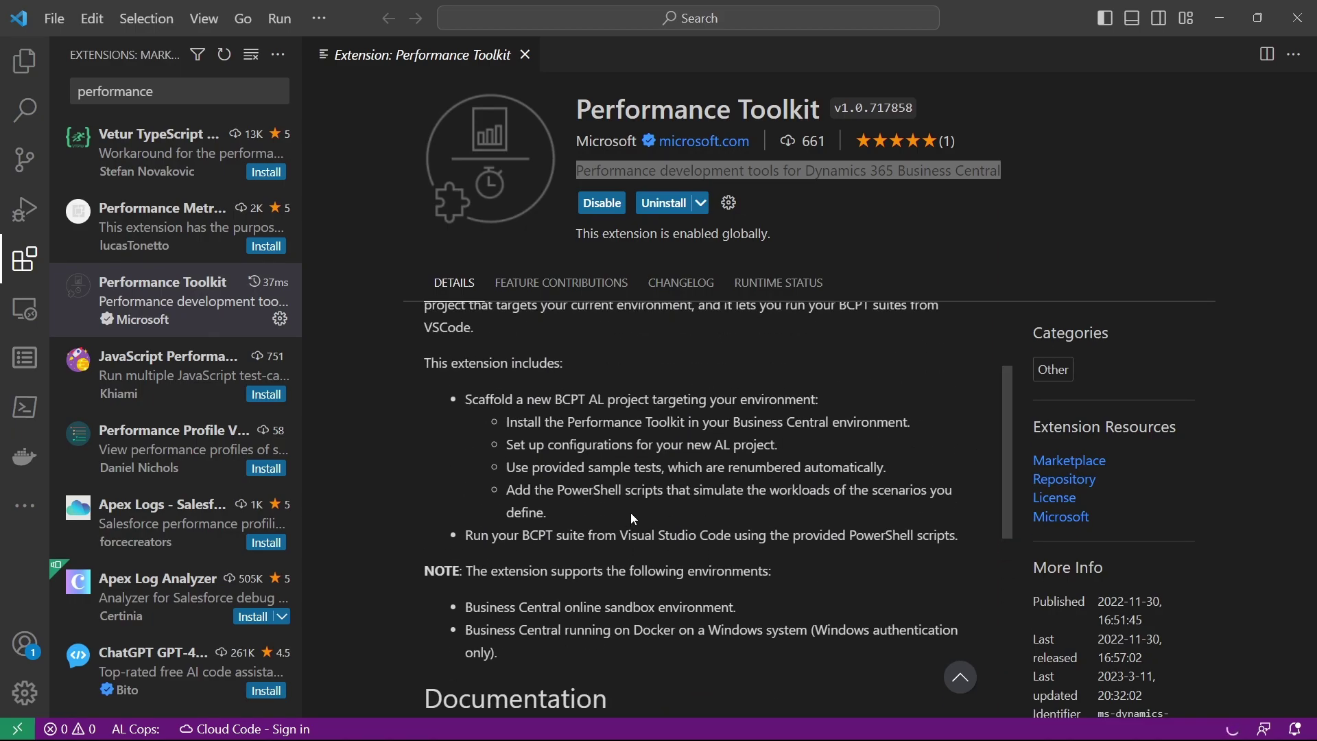
Select the feature items about installing the Performance Toolkit and AL project configurations.
{"action": "triple_click", "coordinate": [595, 422]}
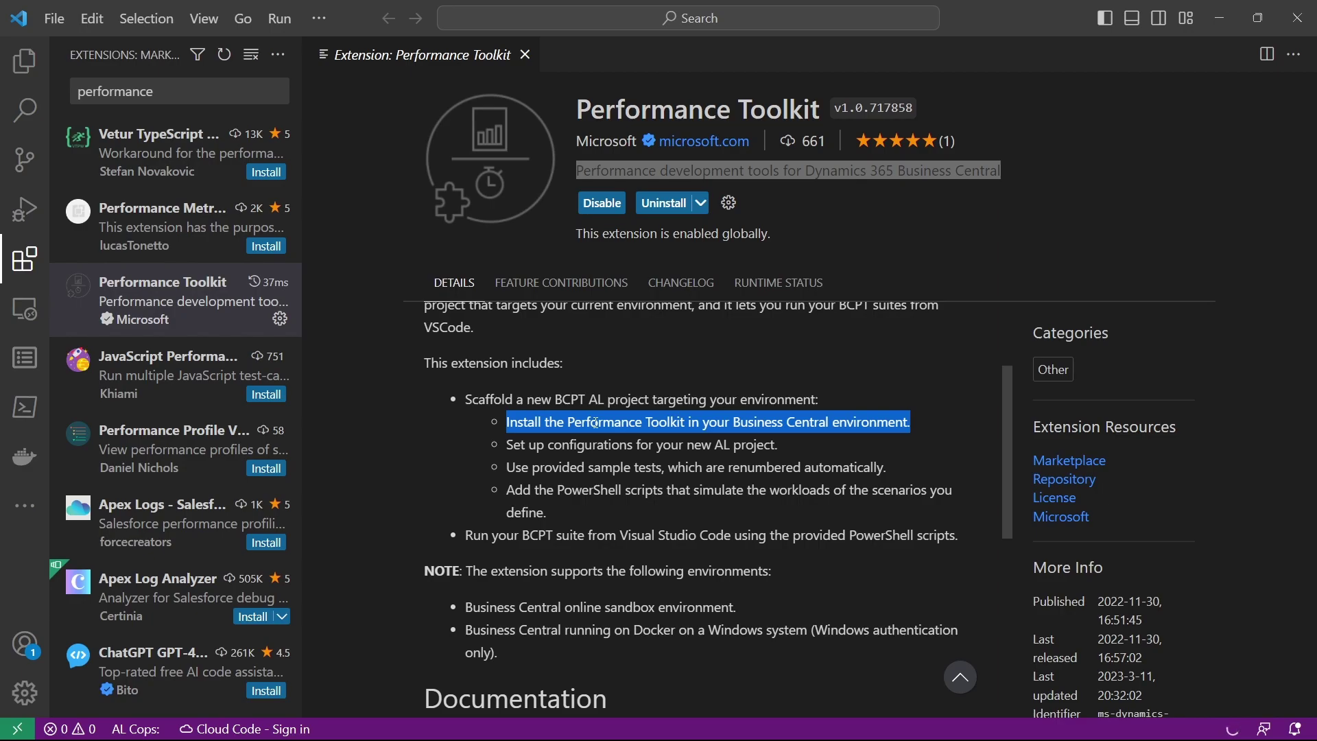
{"action": "triple_click", "coordinate": [580, 446]}
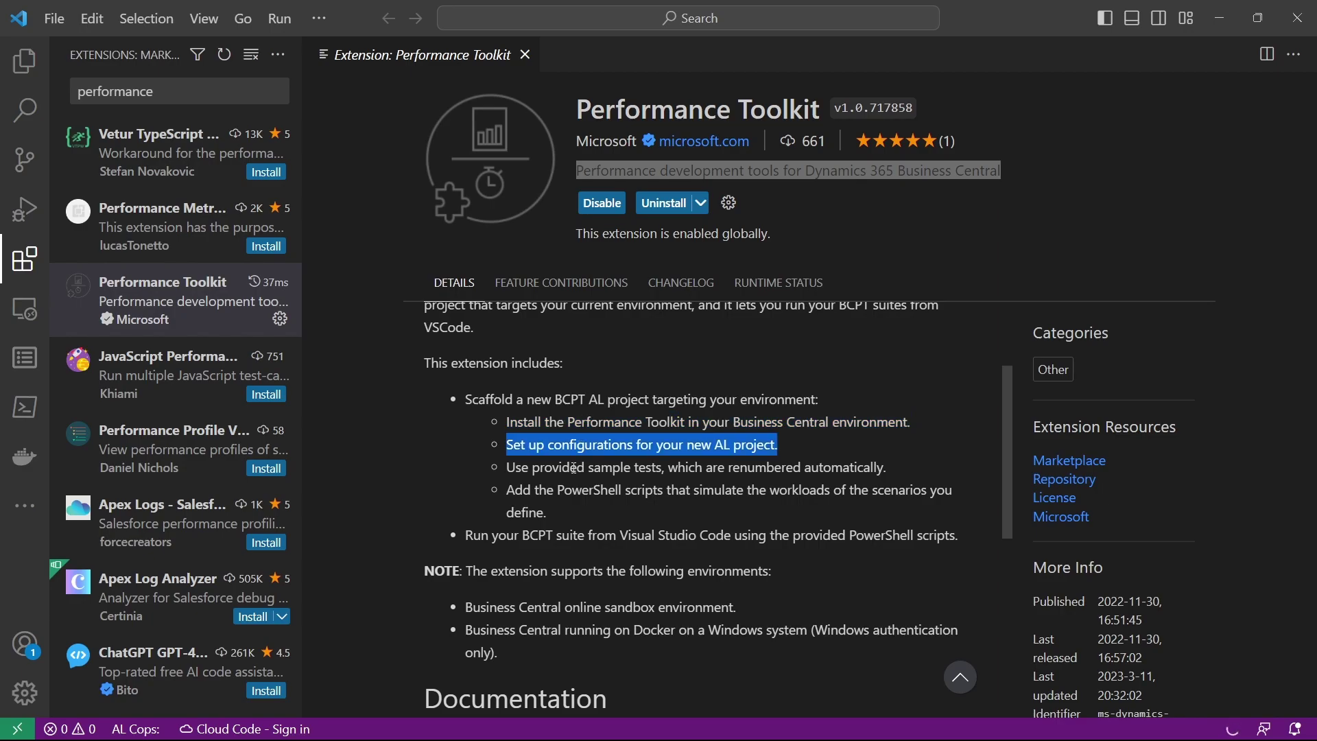
{"action": "double_click", "coordinate": [573, 467]}
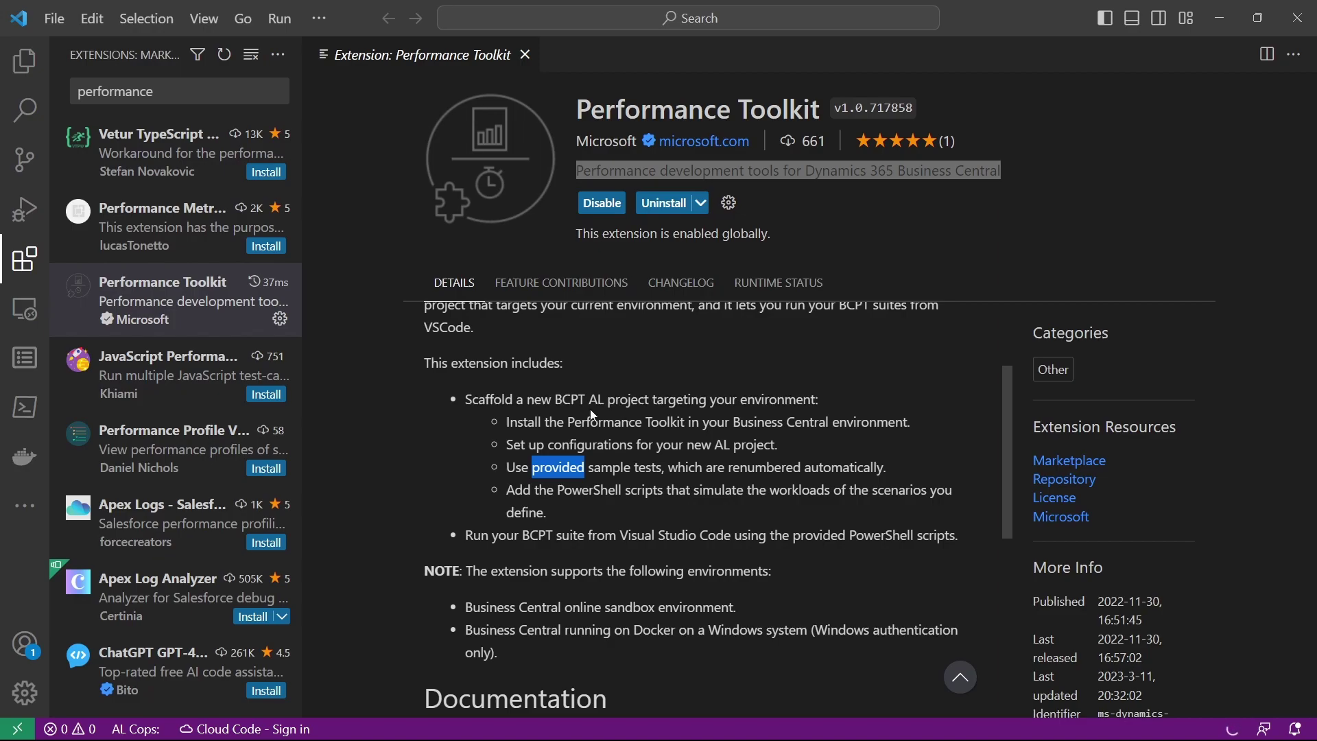
Close the extension page and set up a new BCPT project targeting the SaaS environment JCL.
{"action": "left_click", "coordinate": [524, 54]}
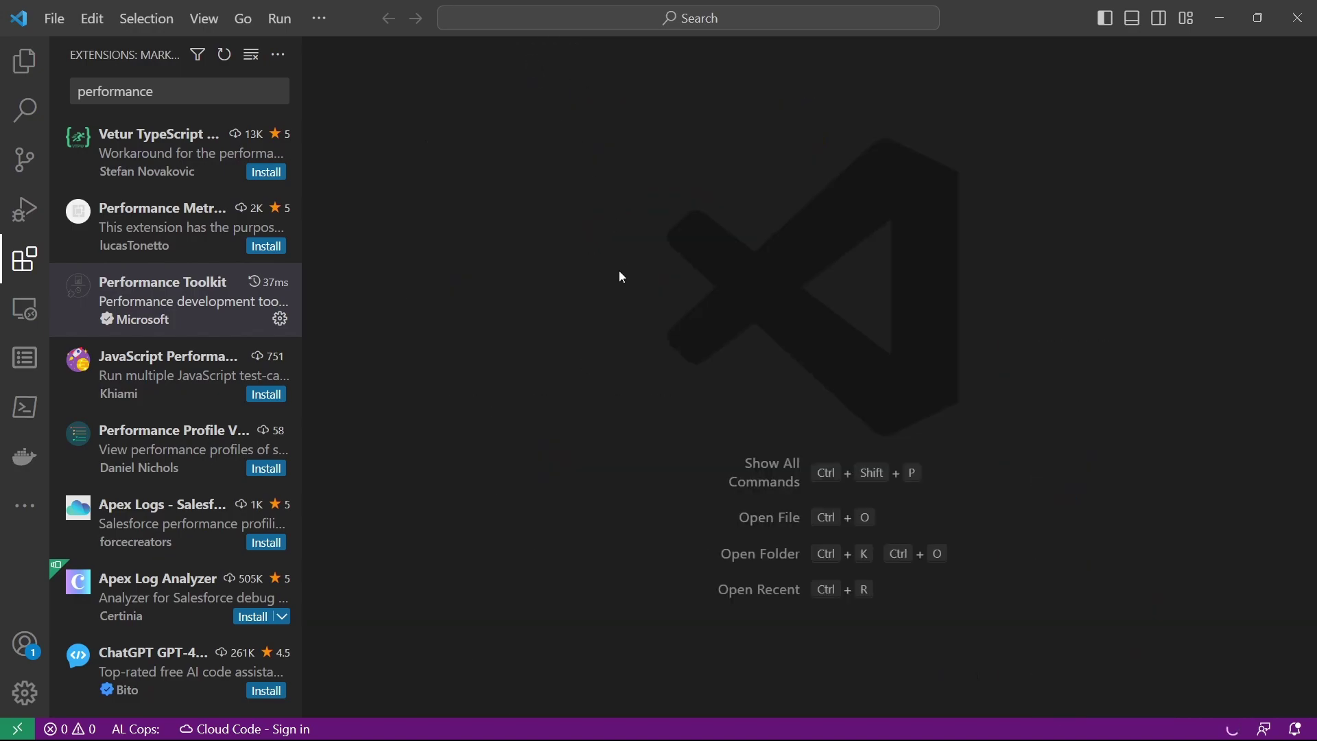
{"action": "key", "text": "ctrl+shift+p"}
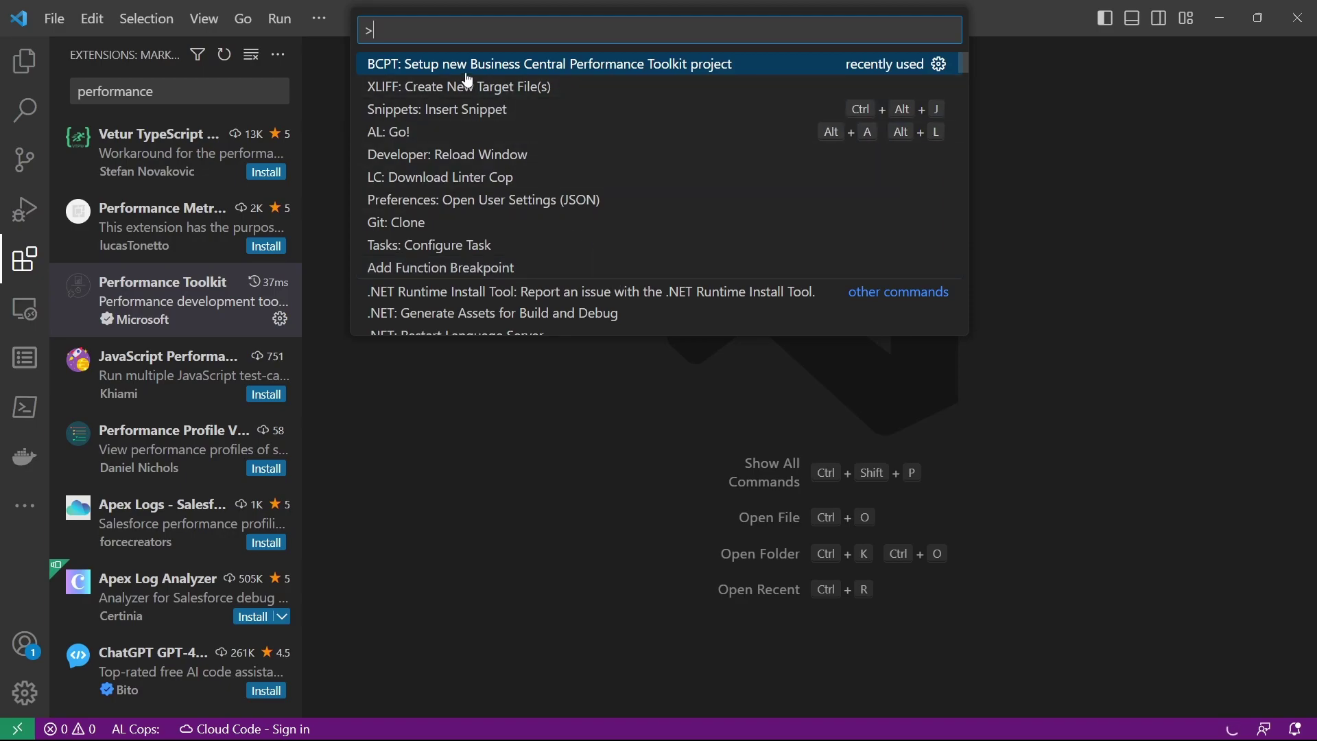
{"action": "type", "text": "BCPT"}
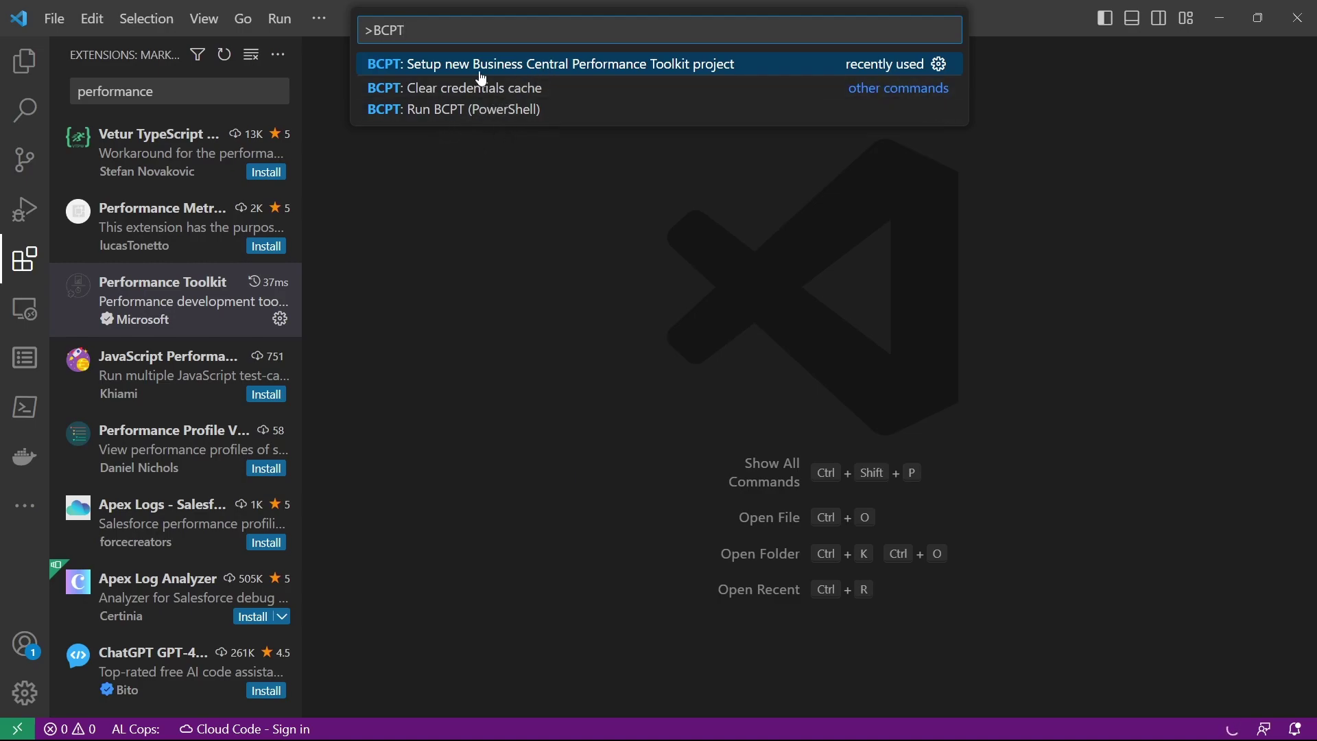
{"action": "left_click", "coordinate": [607, 69]}
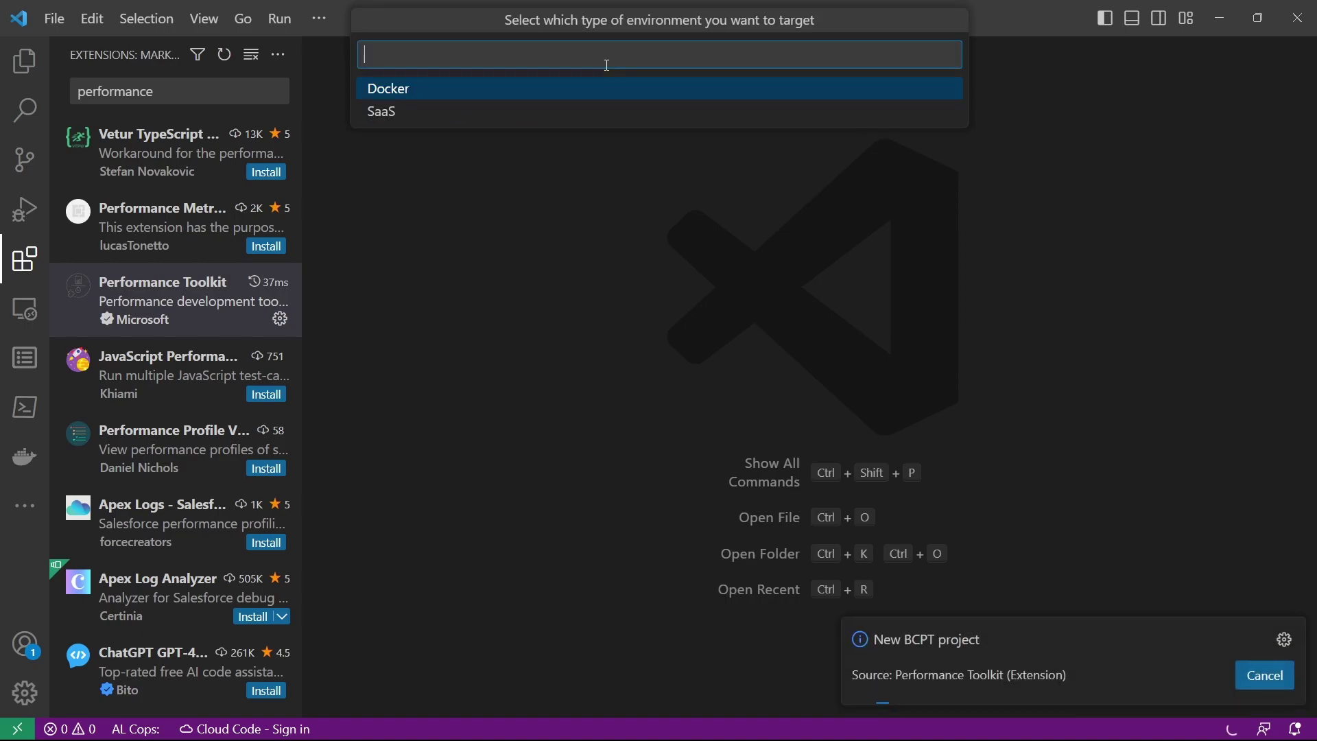
{"action": "left_click", "coordinate": [451, 113]}
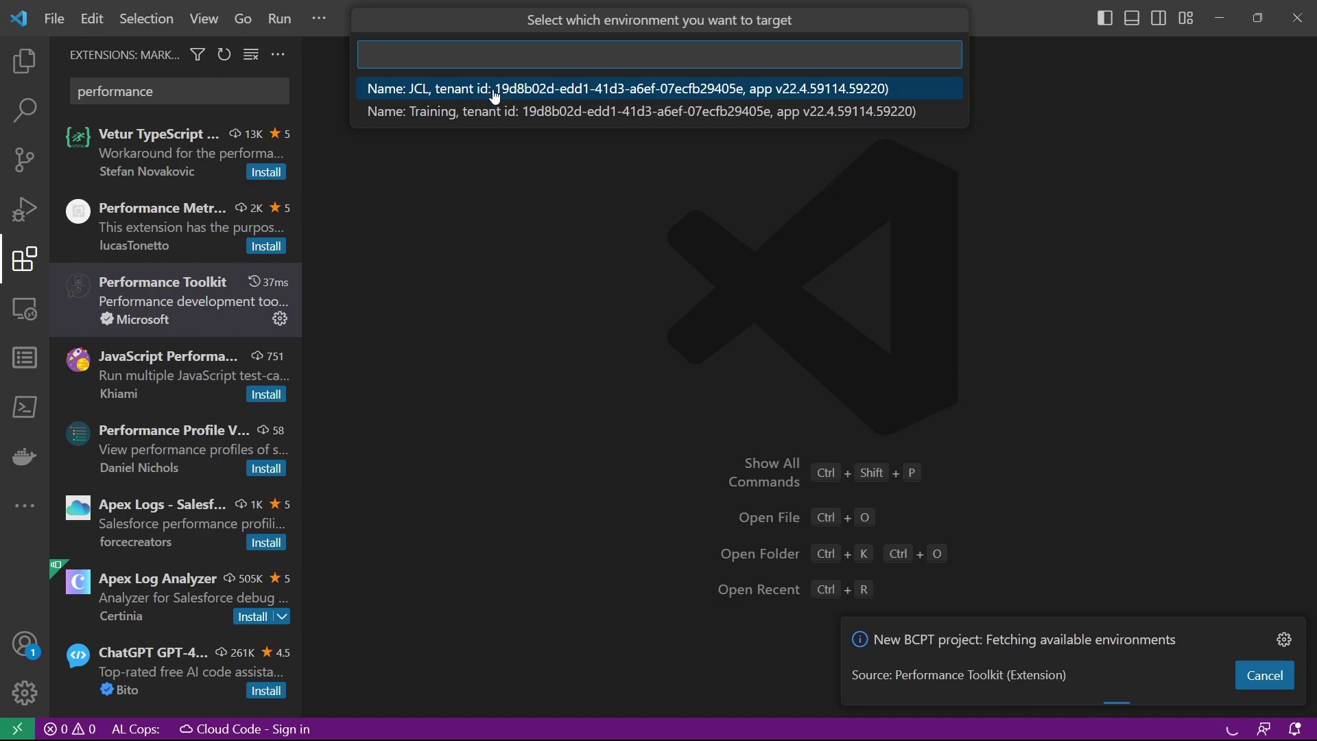
{"action": "left_click", "coordinate": [496, 94]}
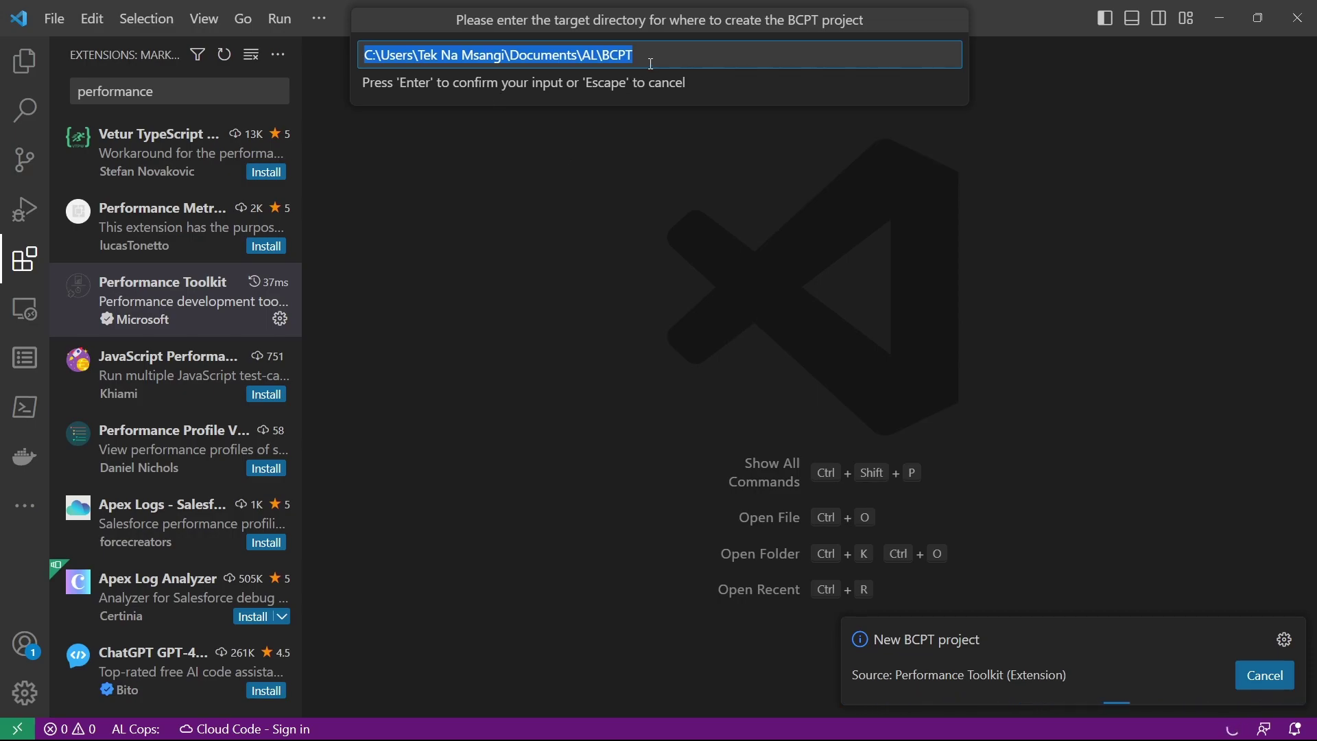
Accept the suggested folder so the BCPT project gets created.
{"action": "key", "text": "Return"}
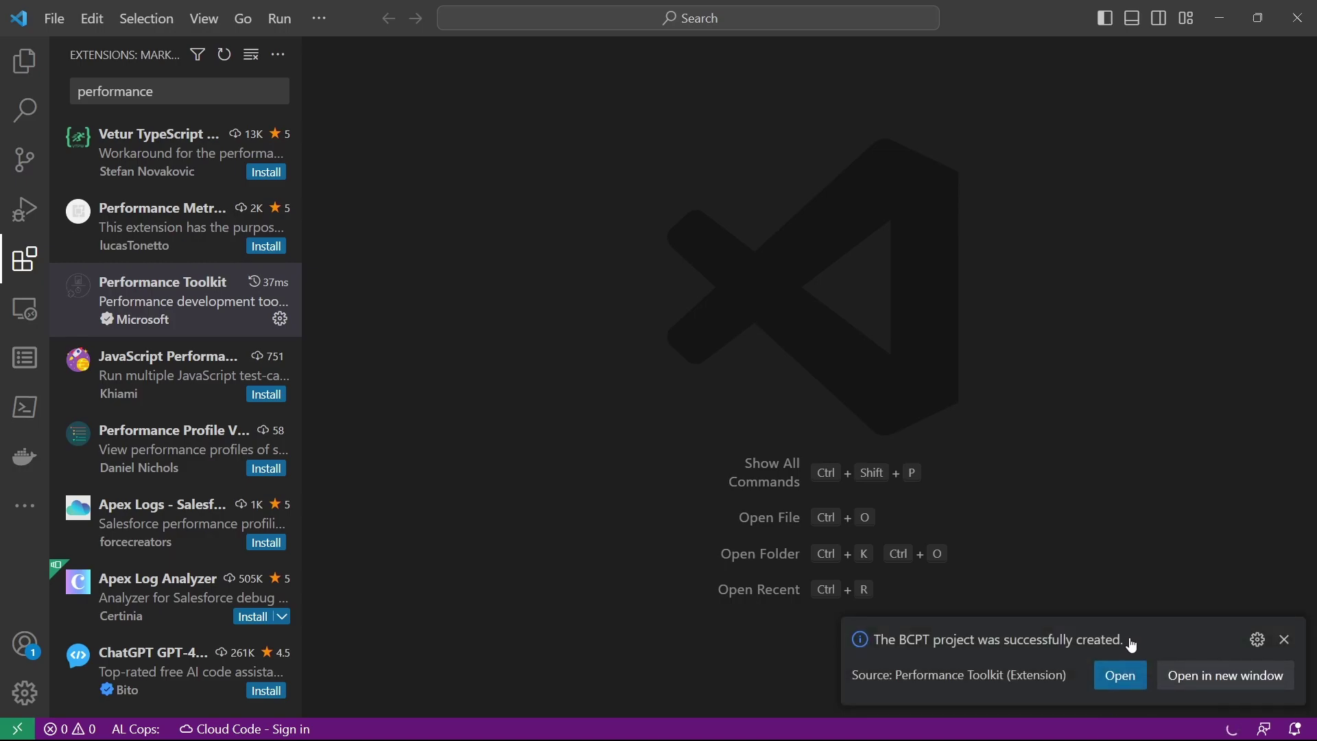
Open the new BCPT project in a maximized window and download its AL symbols.
{"action": "left_click", "coordinate": [1193, 681]}
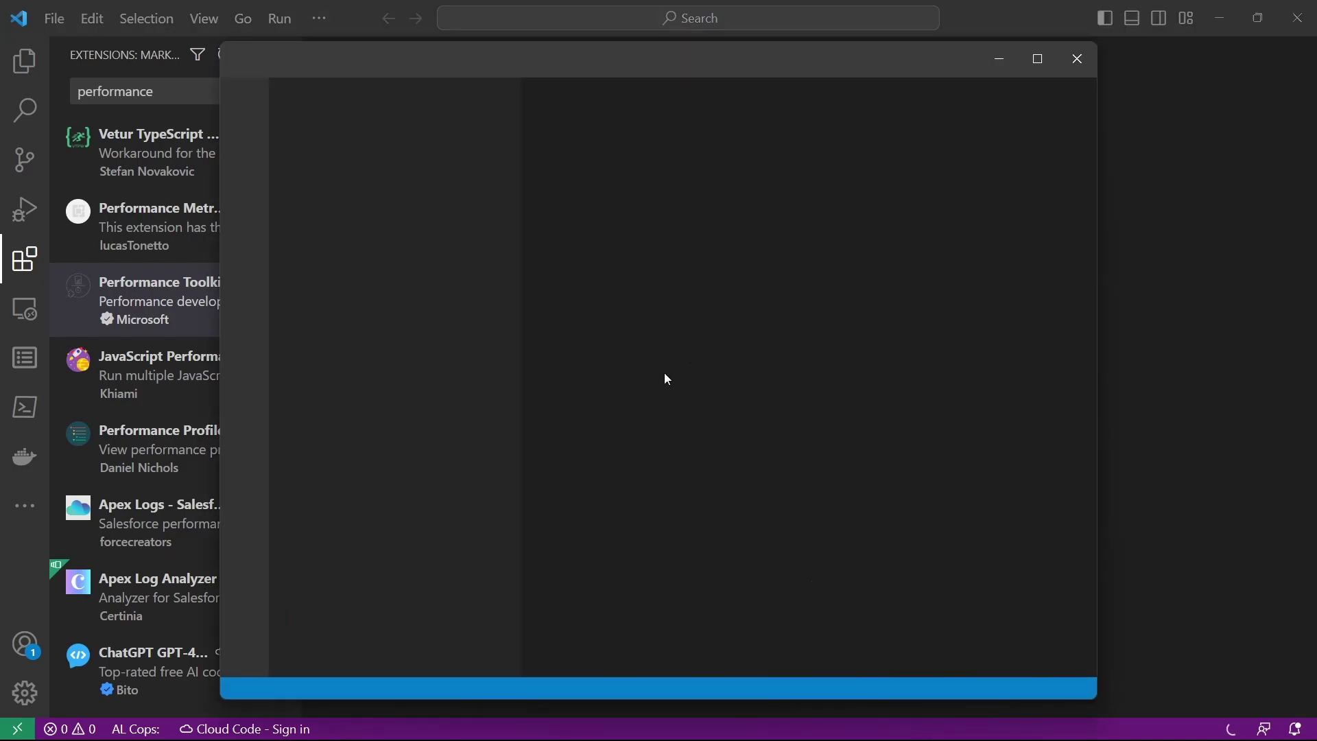
{"action": "left_click", "coordinate": [1028, 65]}
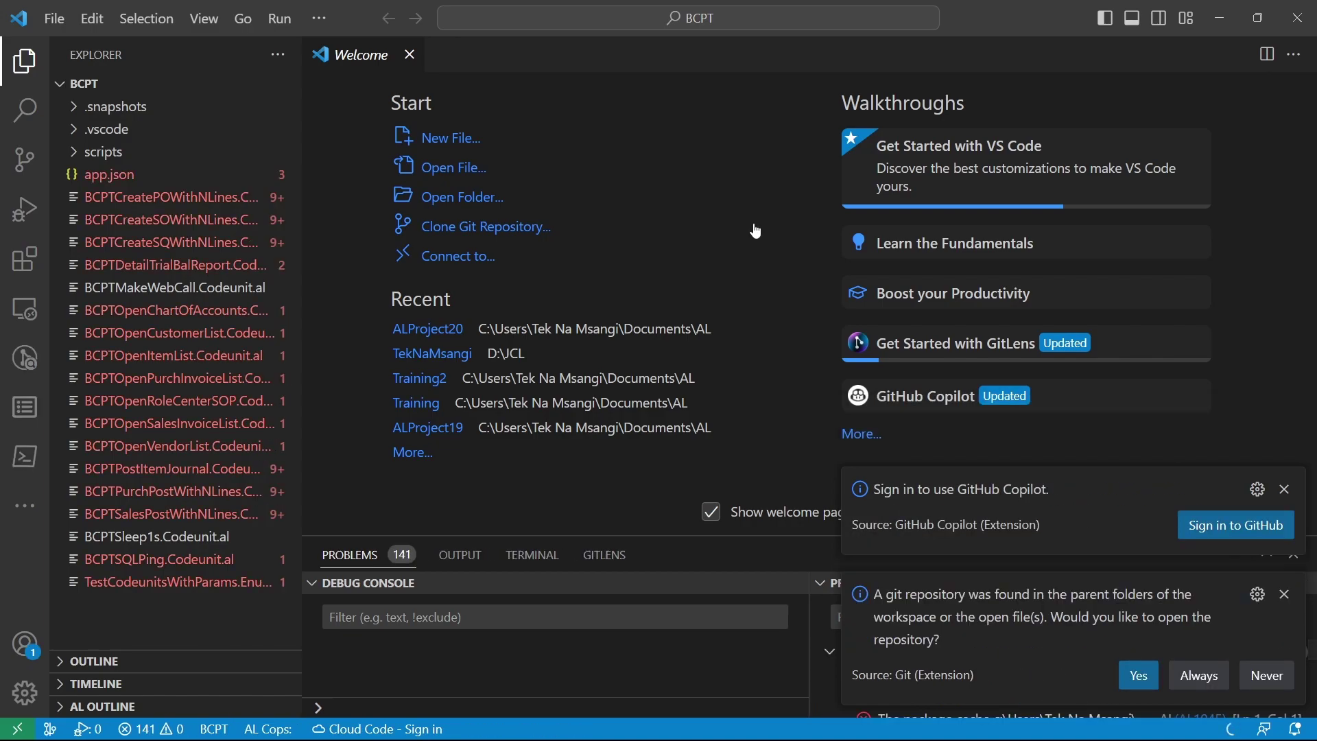
{"action": "key", "text": "ctrl+shift+p"}
{"action": "left_click", "coordinate": [483, 88]}
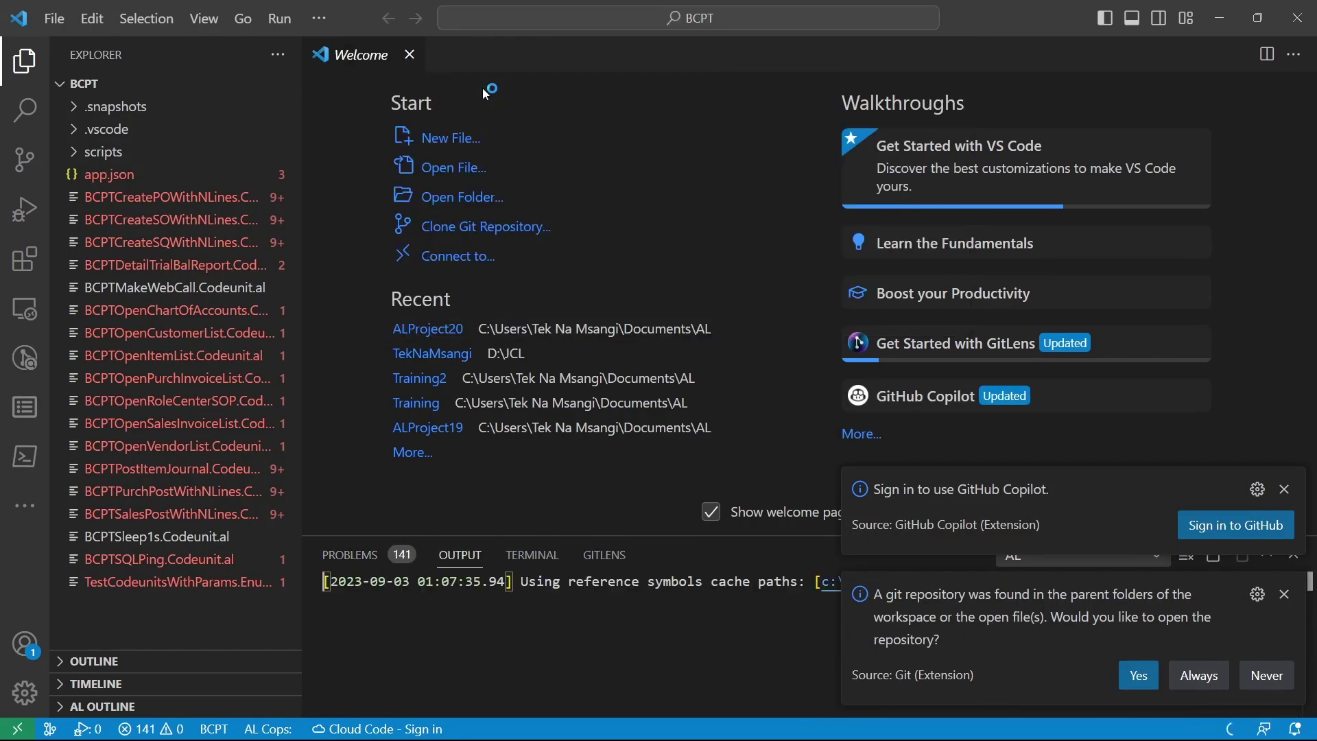
Dismiss the Copilot and git notifications and briefly expand the scripts folder.
{"action": "left_click", "coordinate": [1284, 491]}
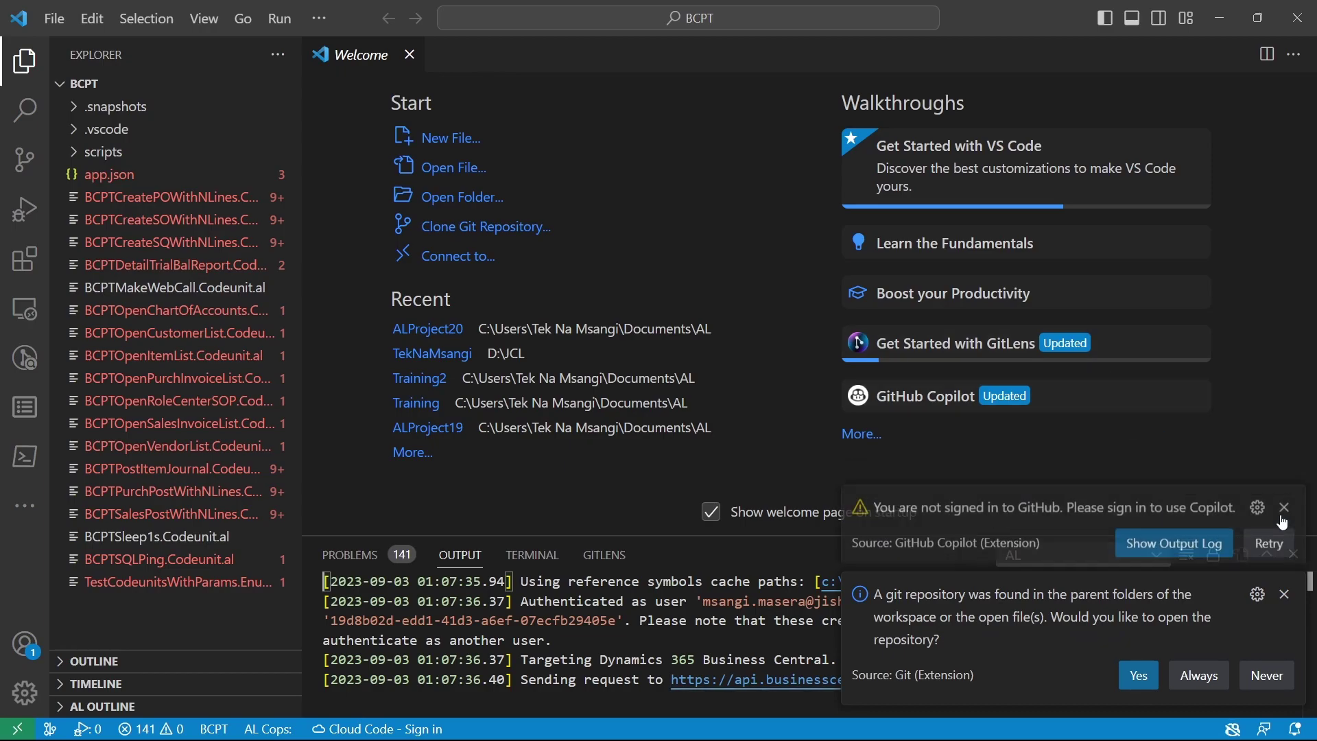
{"action": "left_click", "coordinate": [1284, 594]}
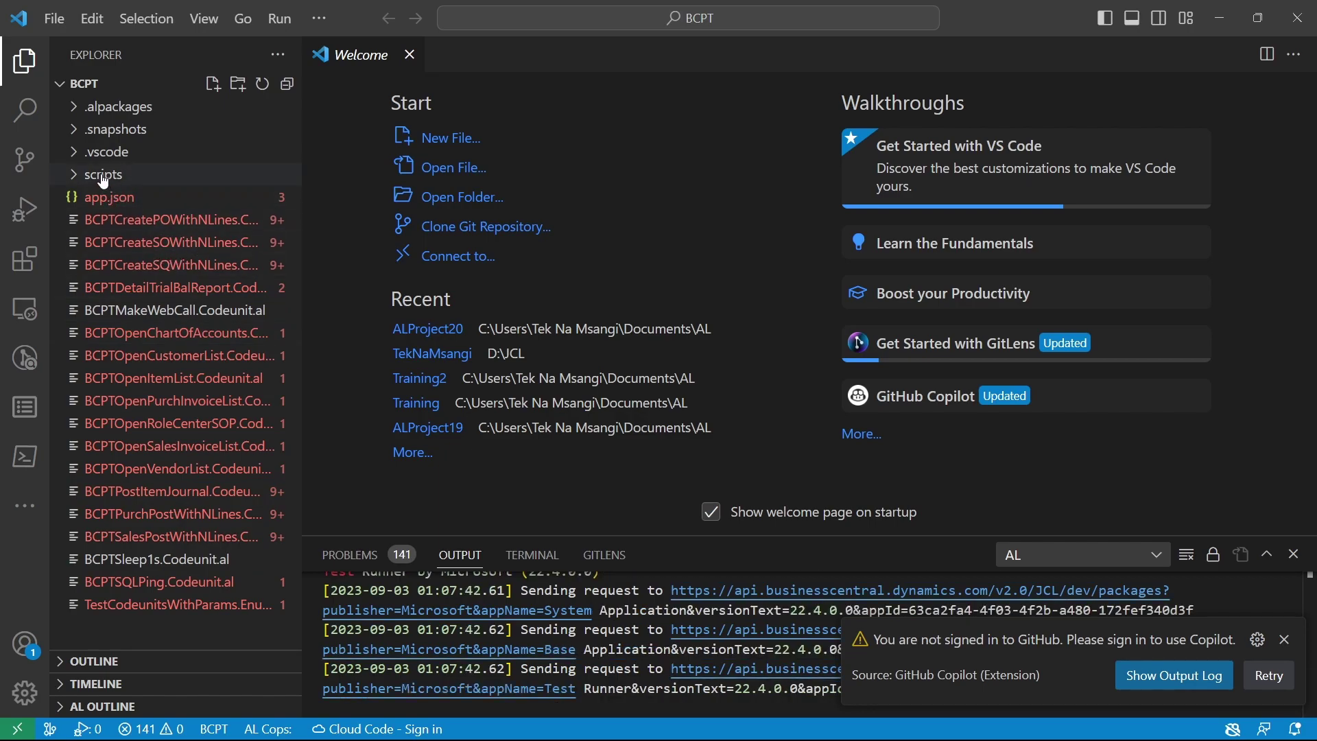
{"action": "left_click", "coordinate": [103, 176]}
{"action": "left_click", "coordinate": [103, 175]}
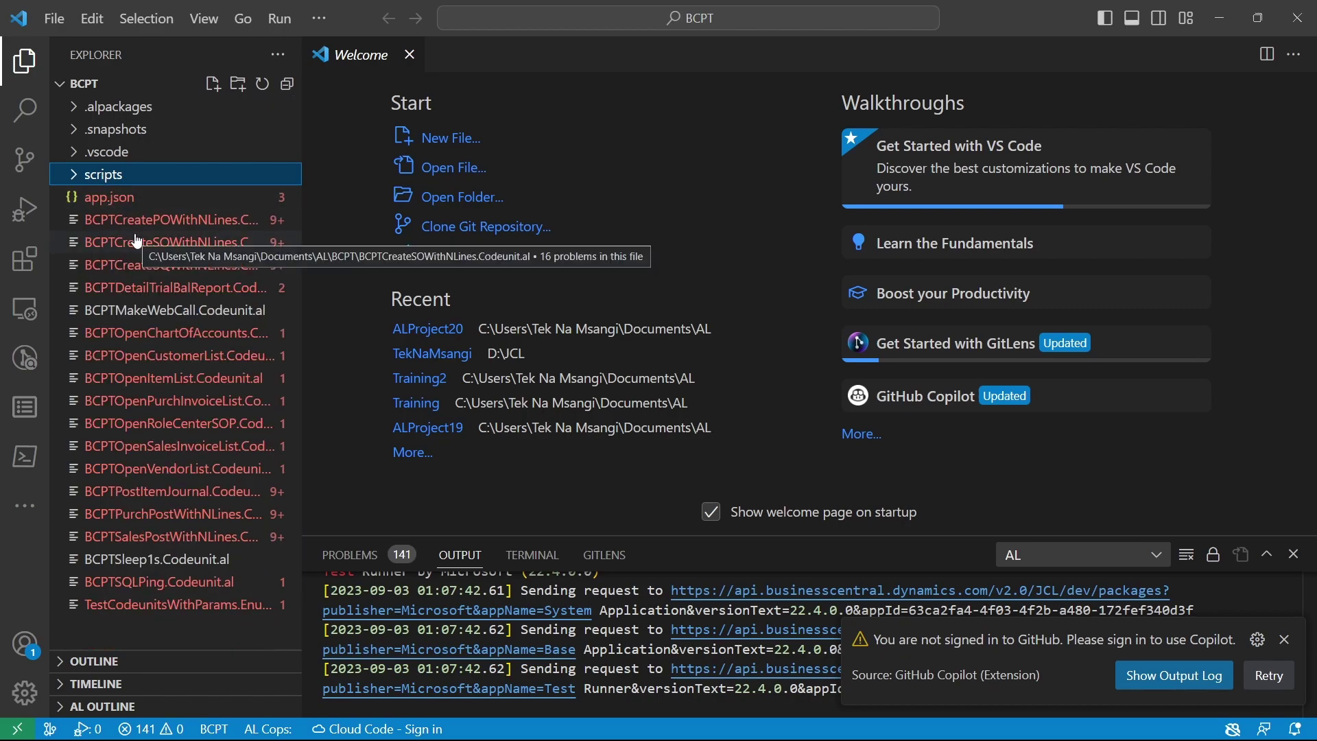
{"action": "left_click", "coordinate": [359, 67]}
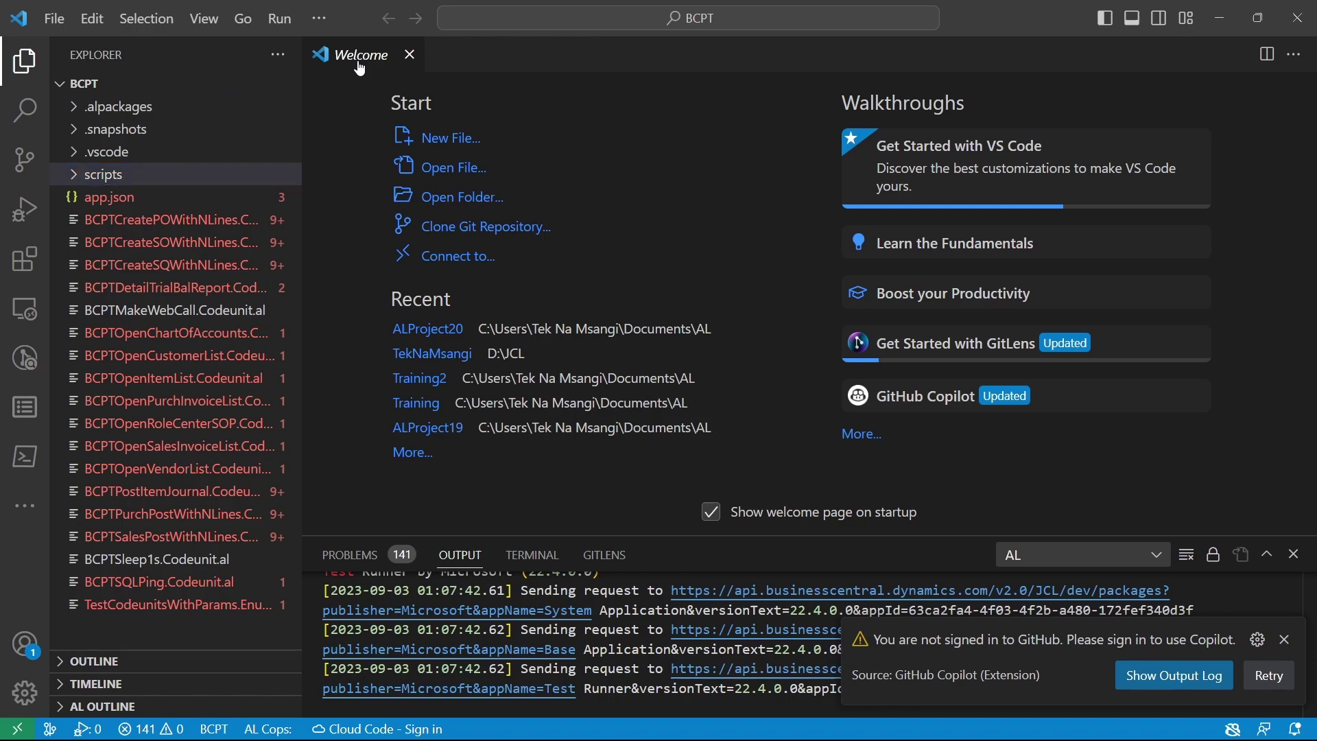
Open the BCPT Open Chart of Accounts codeunit and review its OnRun trigger and OpenView test.
{"action": "left_click", "coordinate": [190, 334]}
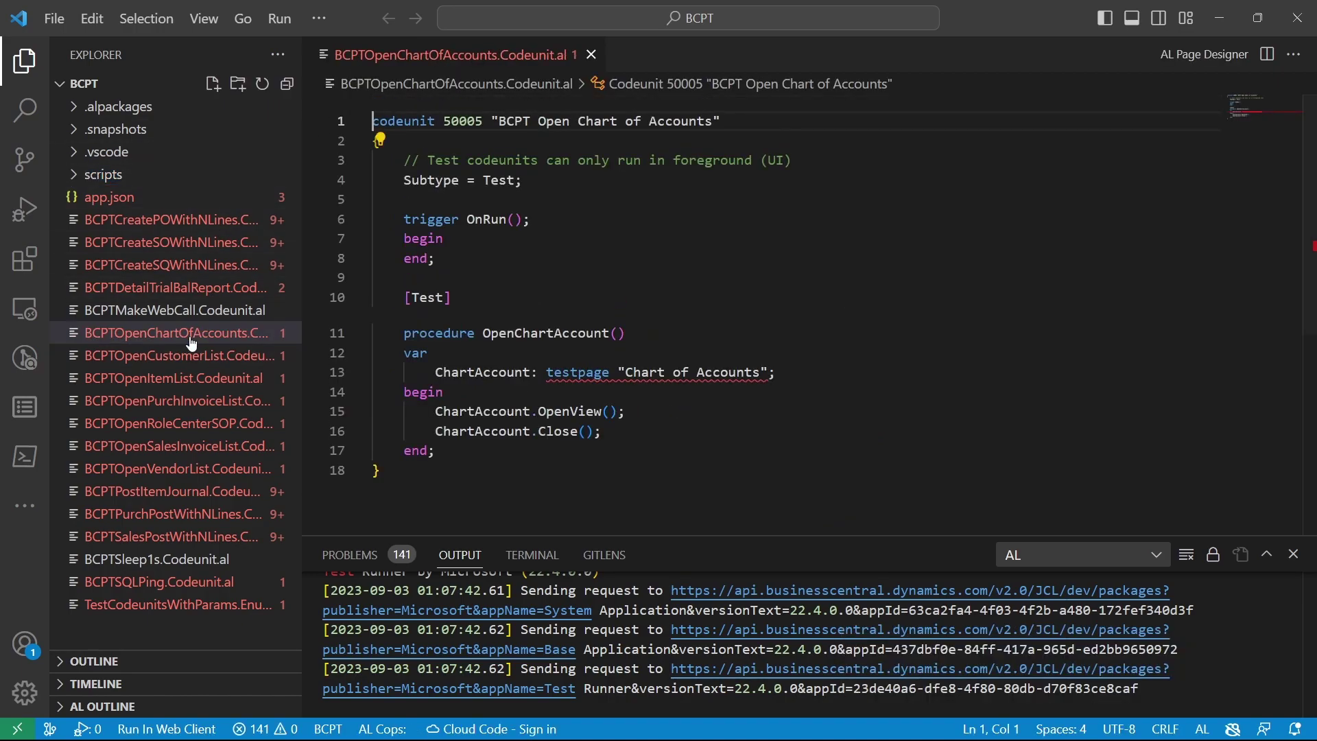
{"action": "left_click", "coordinate": [520, 263]}
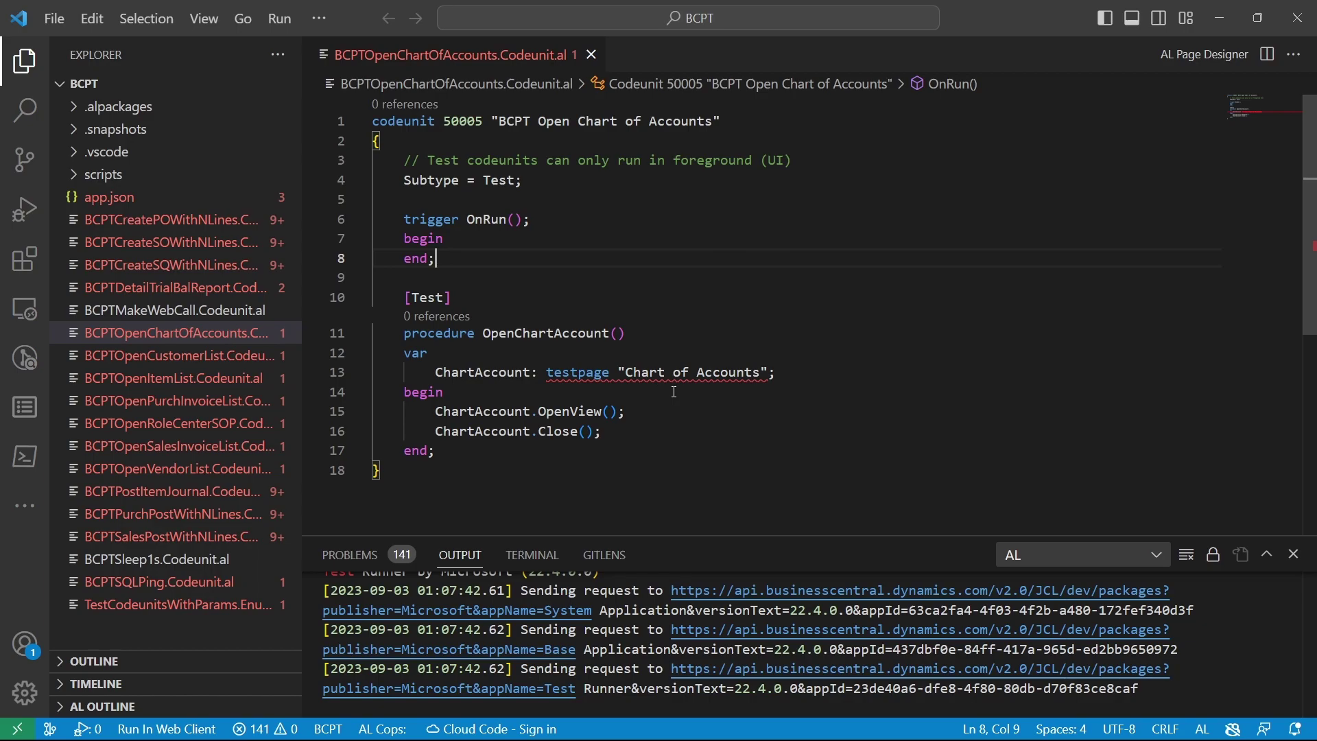
{"action": "left_click", "coordinate": [509, 401]}
{"action": "left_click", "coordinate": [592, 414]}
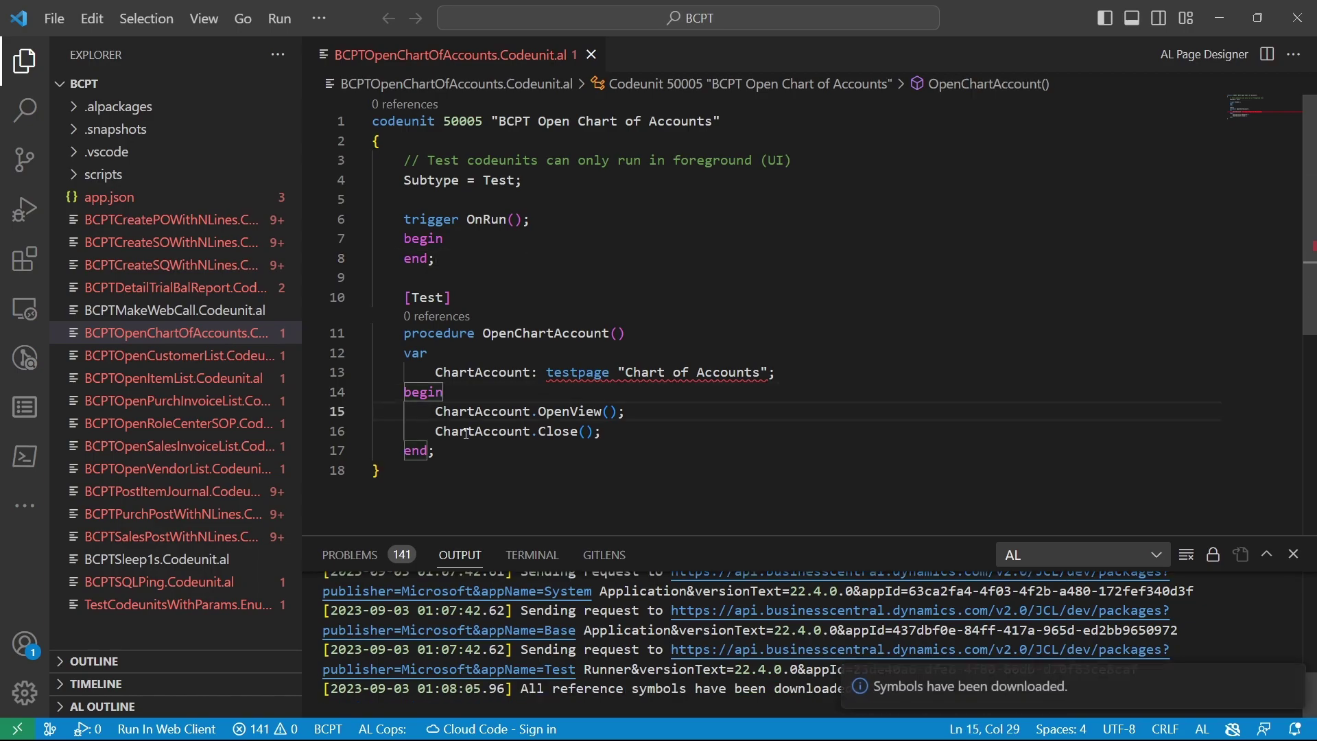
Open the Detail Trial Bal. Report, Open Item List and Make Web Call codeunits for review.
{"action": "left_click", "coordinate": [216, 295]}
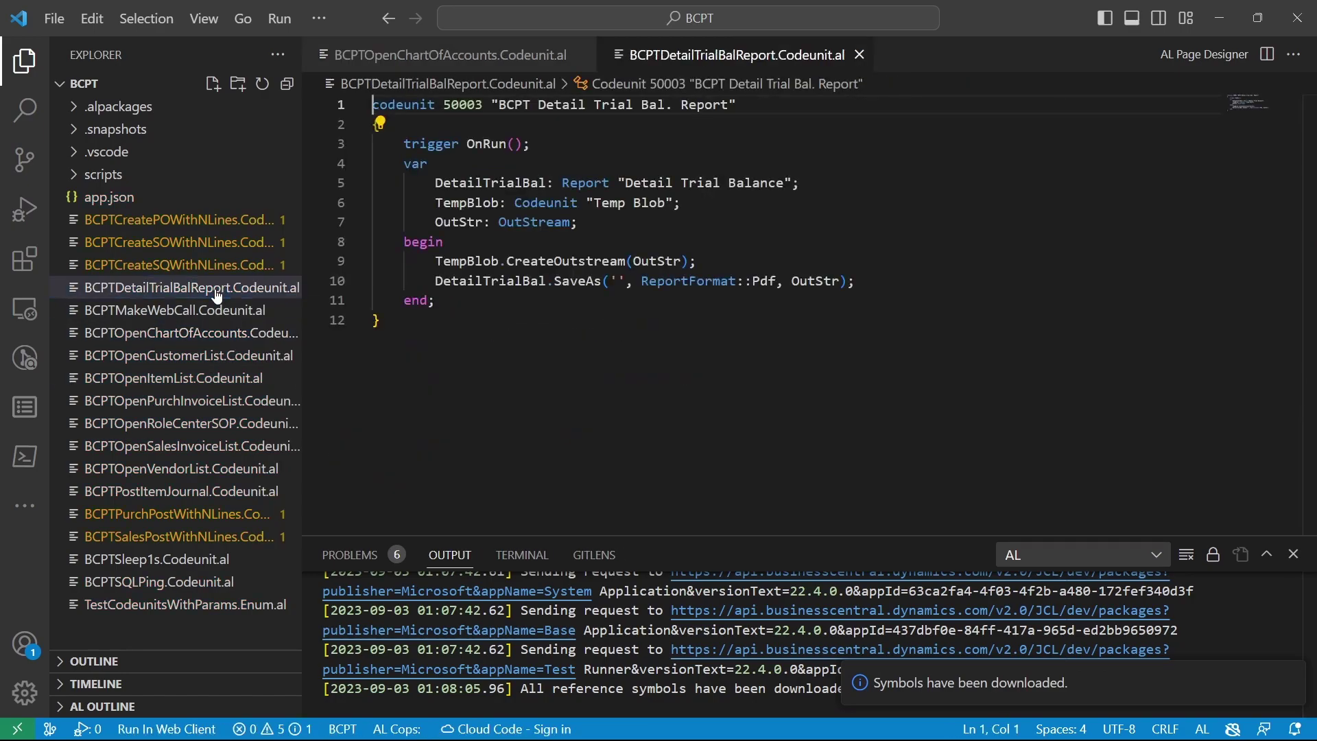
{"action": "left_click", "coordinate": [514, 311]}
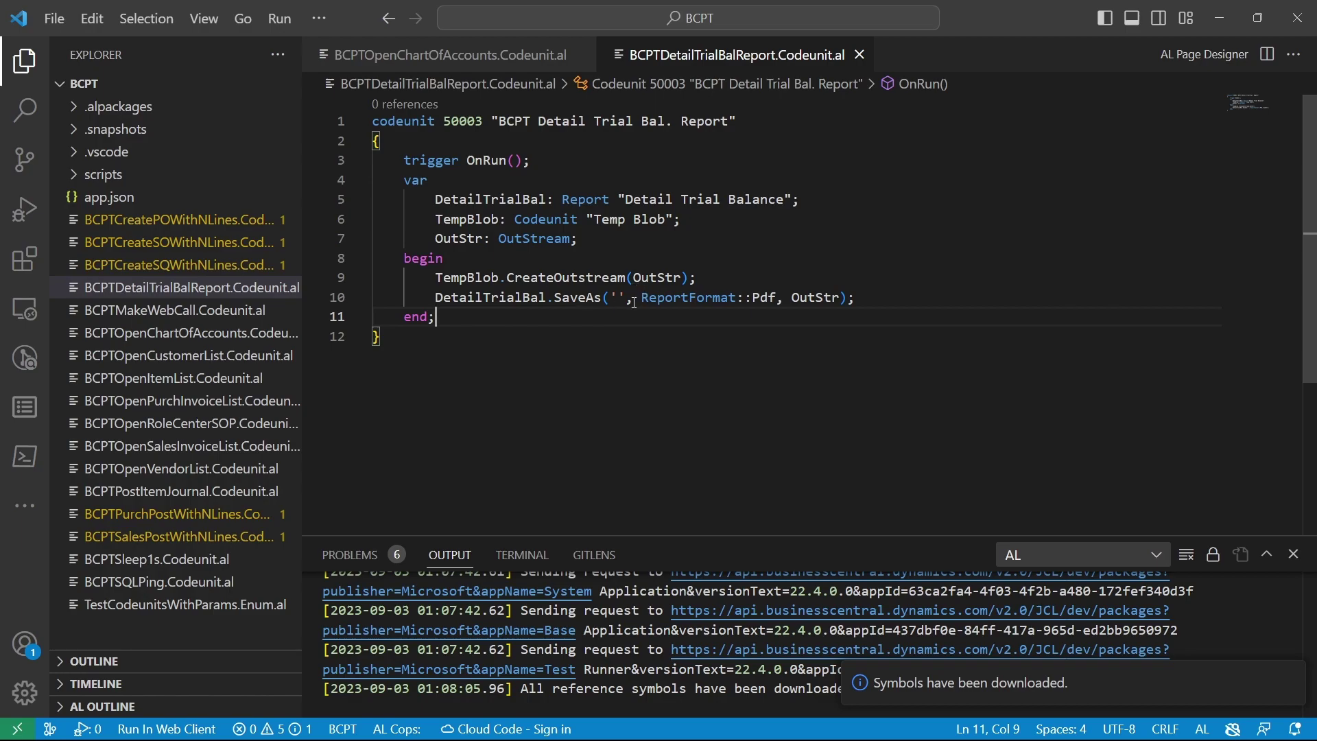
{"action": "left_click", "coordinate": [178, 377]}
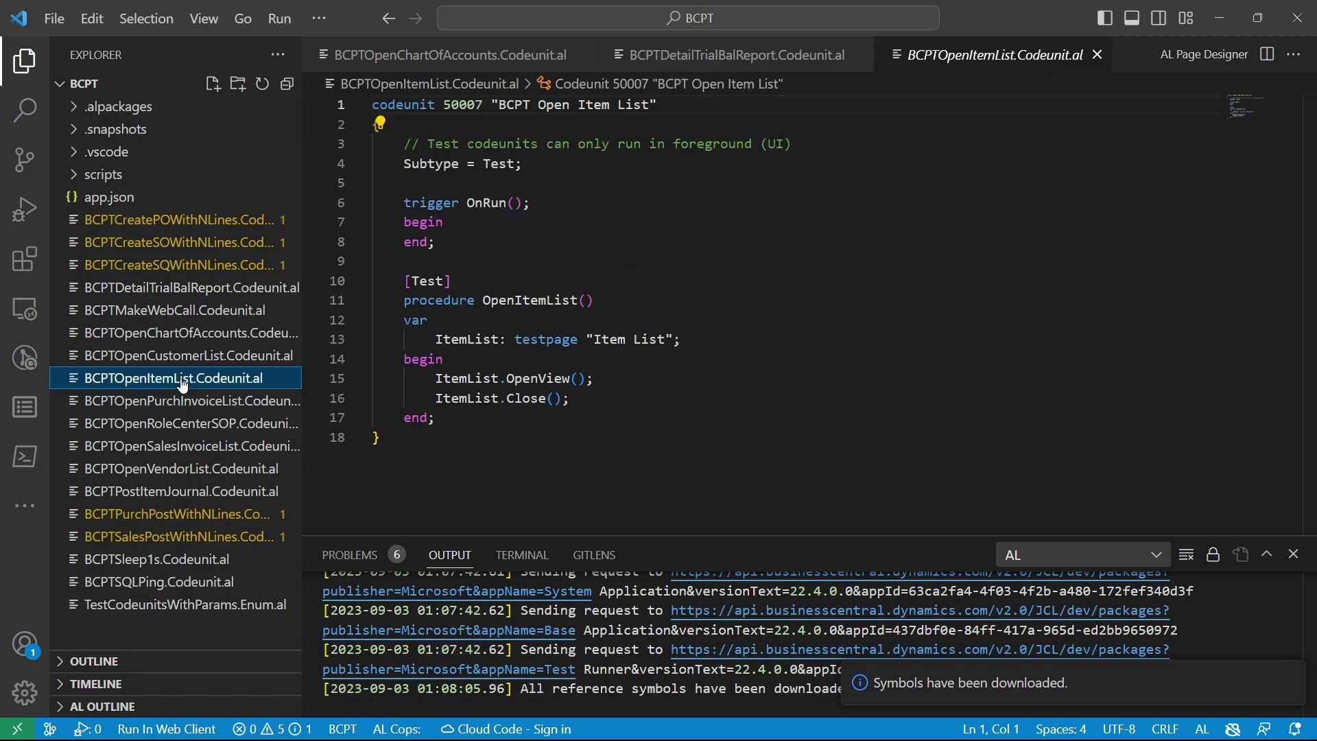
{"action": "left_click", "coordinate": [219, 320]}
{"action": "left_click", "coordinate": [540, 440]}
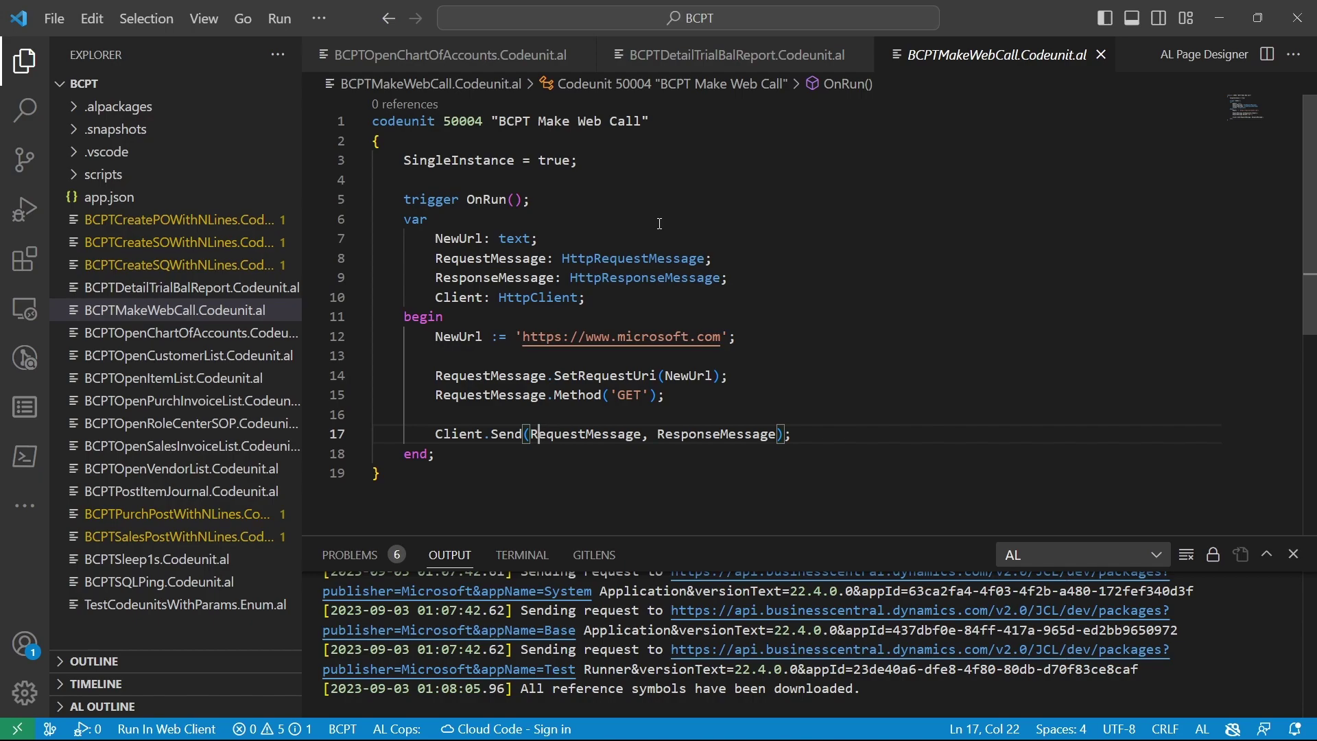
Build the BCPT package with AL: Package and start debugging to publish it to Business Central.
{"action": "left_click", "coordinate": [706, 297]}
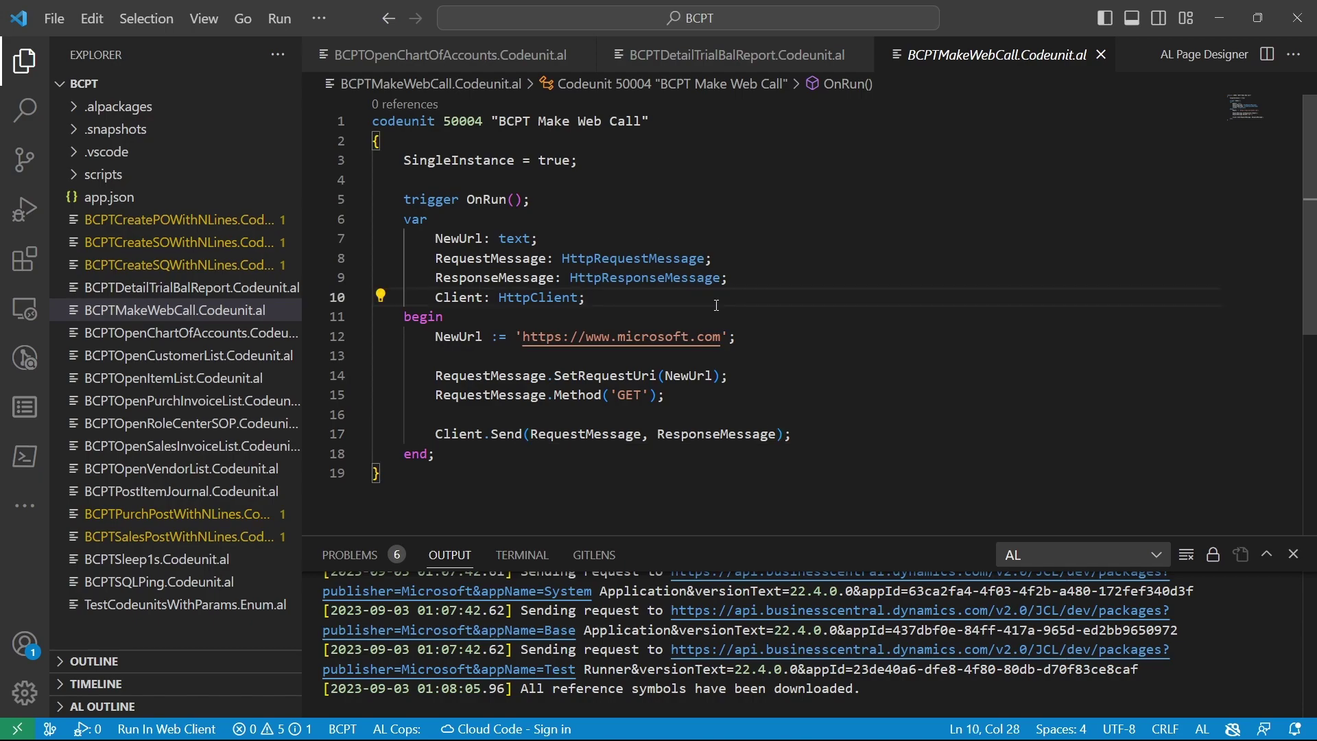
{"action": "key", "text": "ctrl+shift+p"}
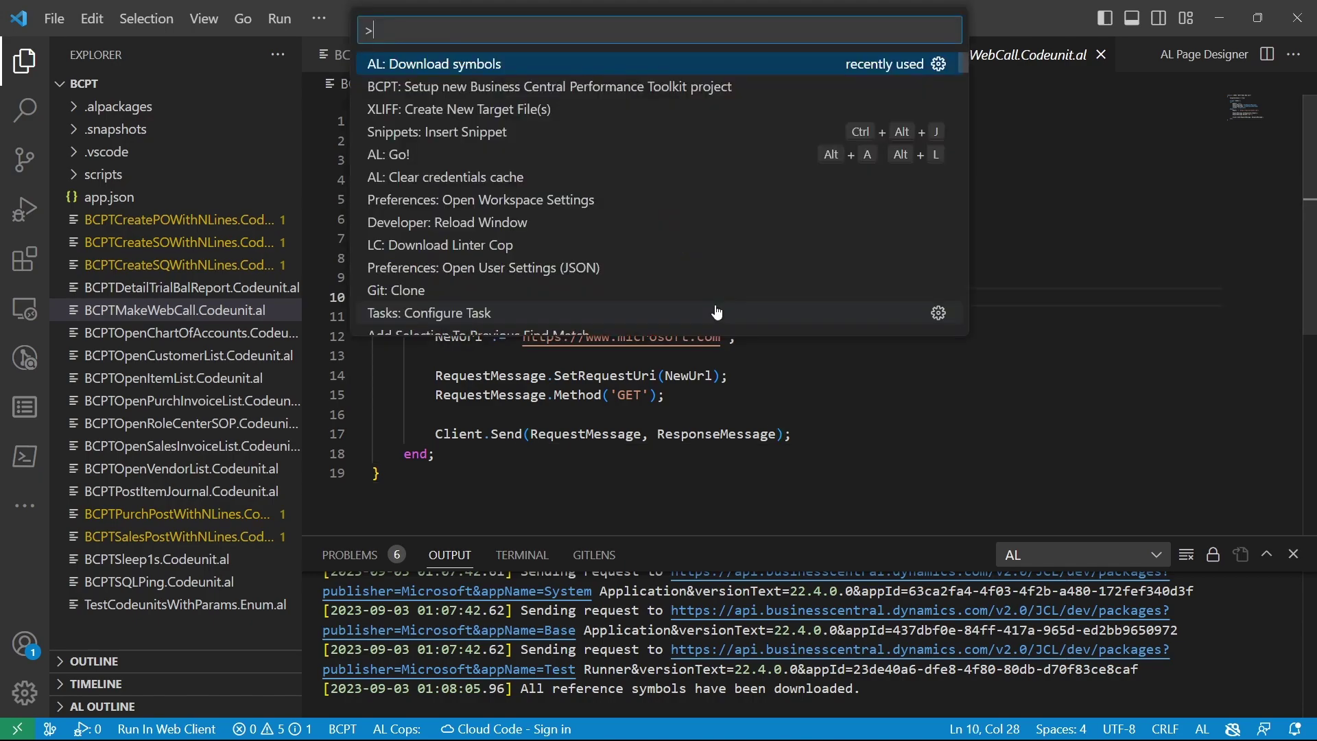
{"action": "left_click", "coordinate": [467, 353]}
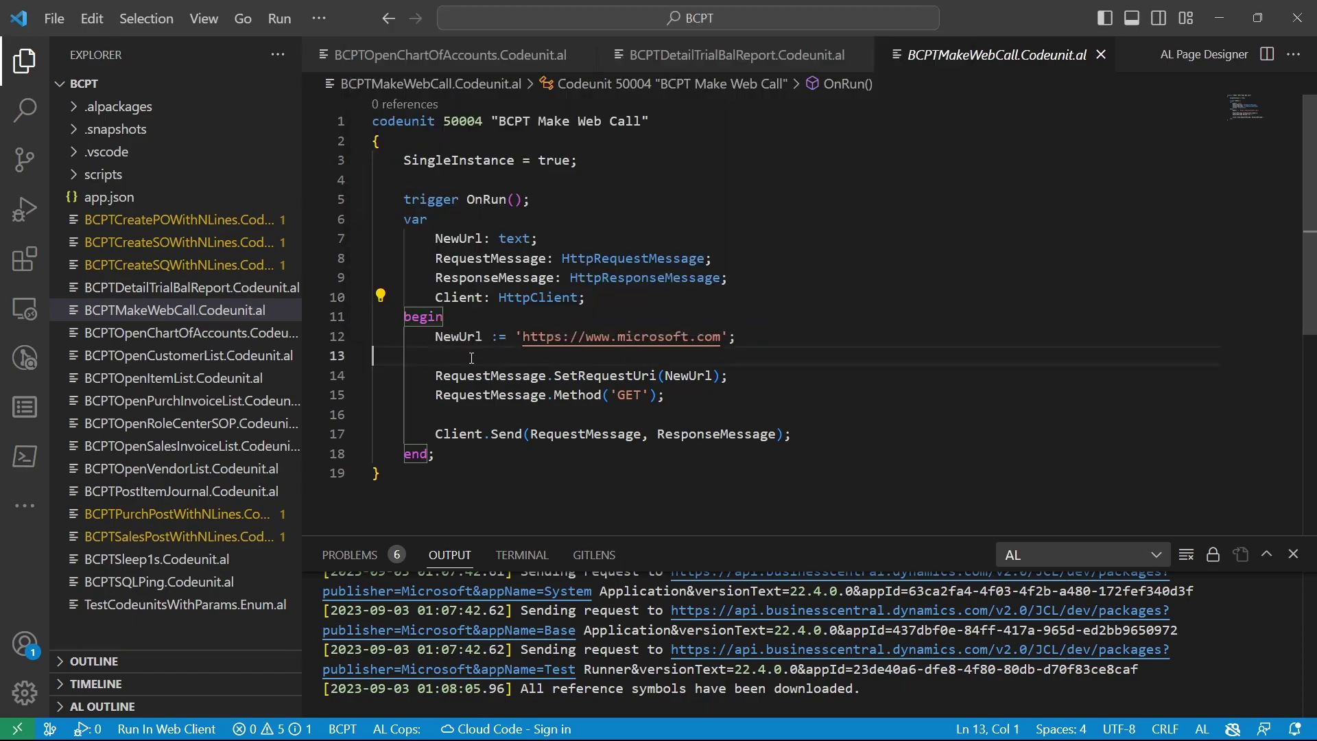
{"action": "key", "text": "ctrl+shift+p"}
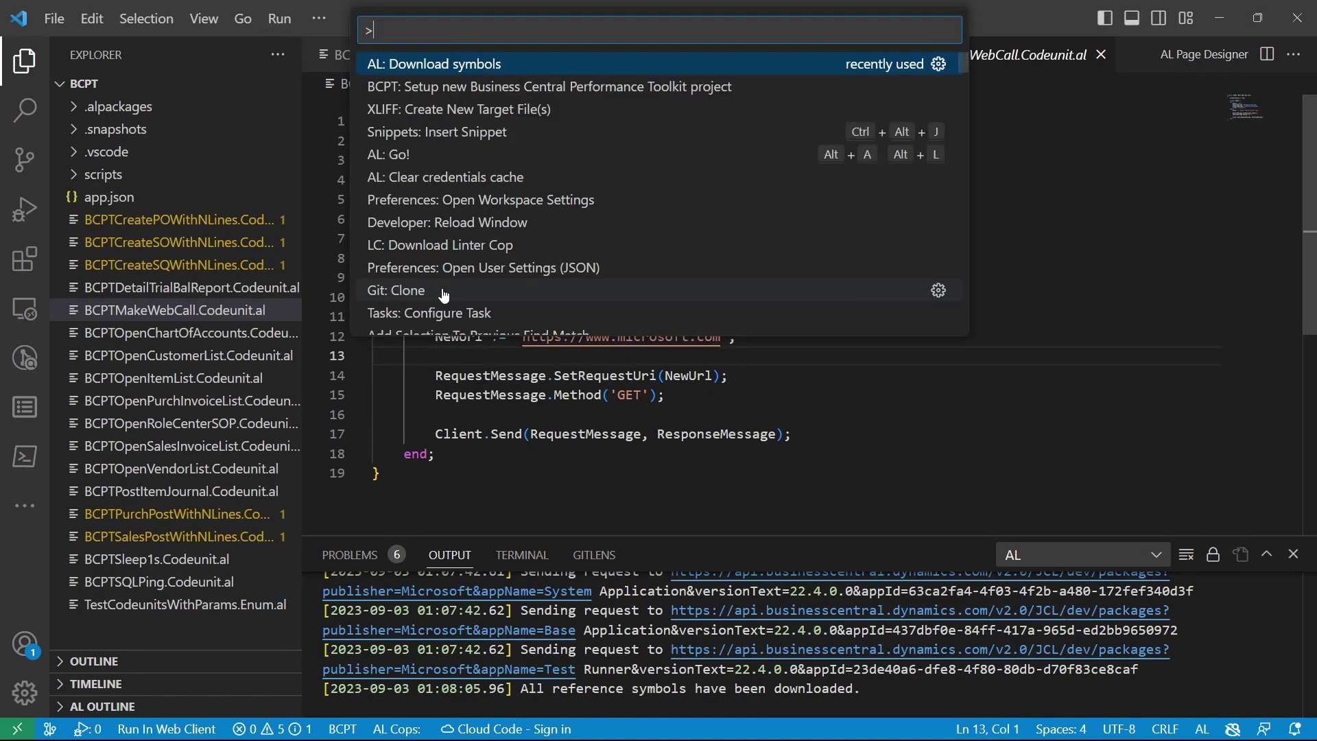
{"action": "key", "text": "Return"}
{"action": "left_click", "coordinate": [461, 389]}
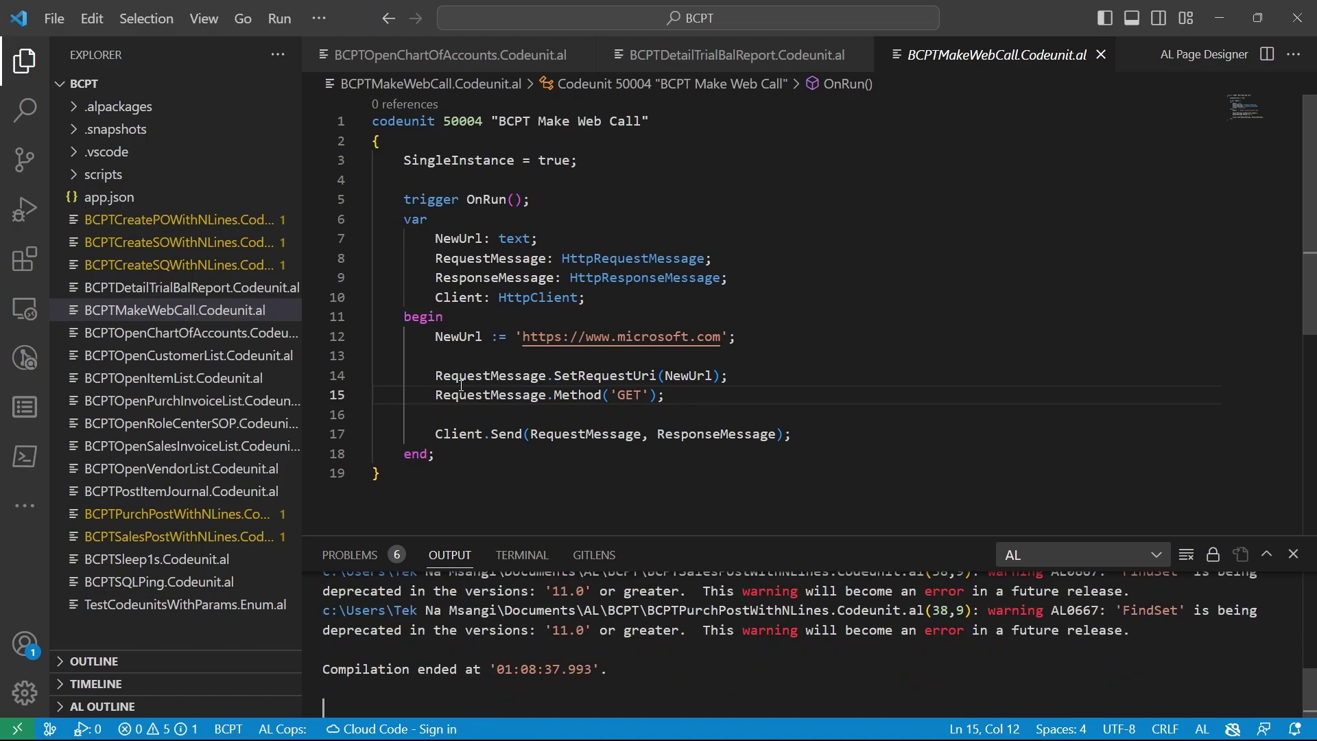
{"action": "left_click", "coordinate": [269, 18]}
{"action": "left_click", "coordinate": [332, 47]}
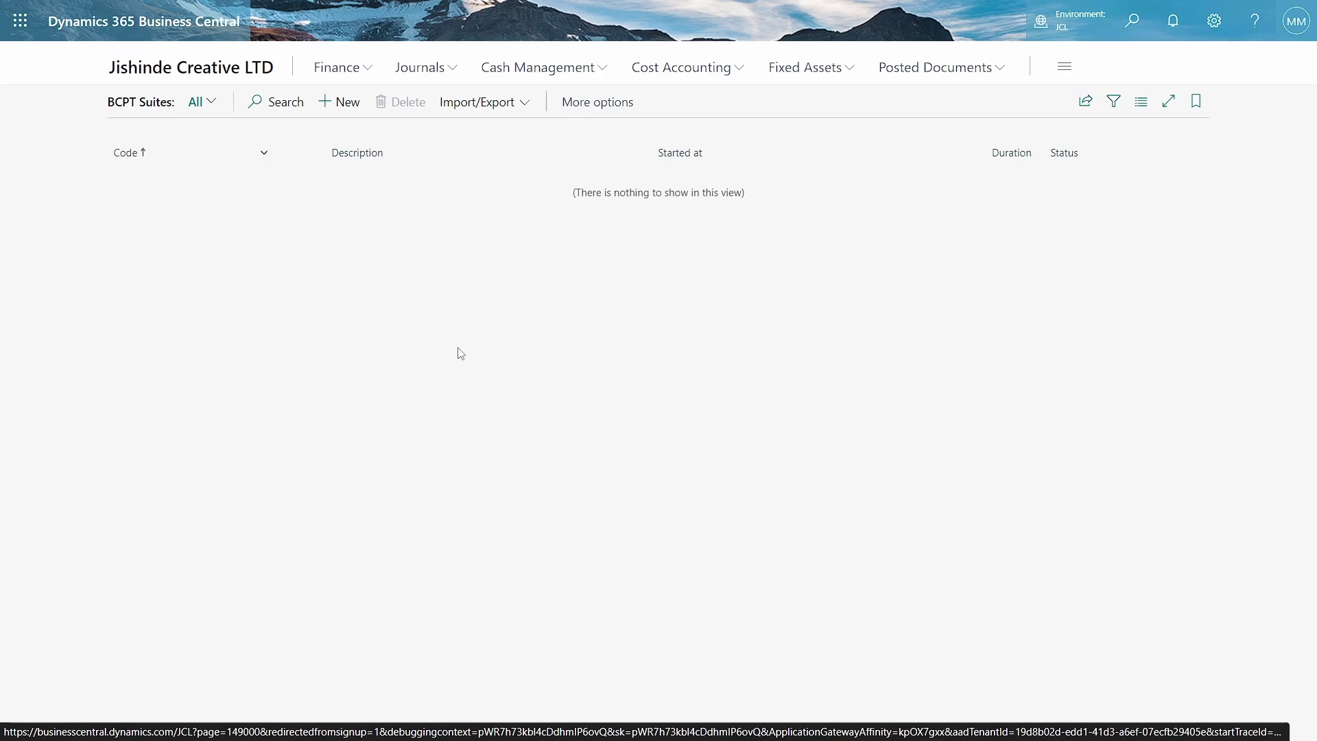
Create a new BCPT suite with Code BCPTONE and Tag TNM.
{"action": "left_click", "coordinate": [330, 114]}
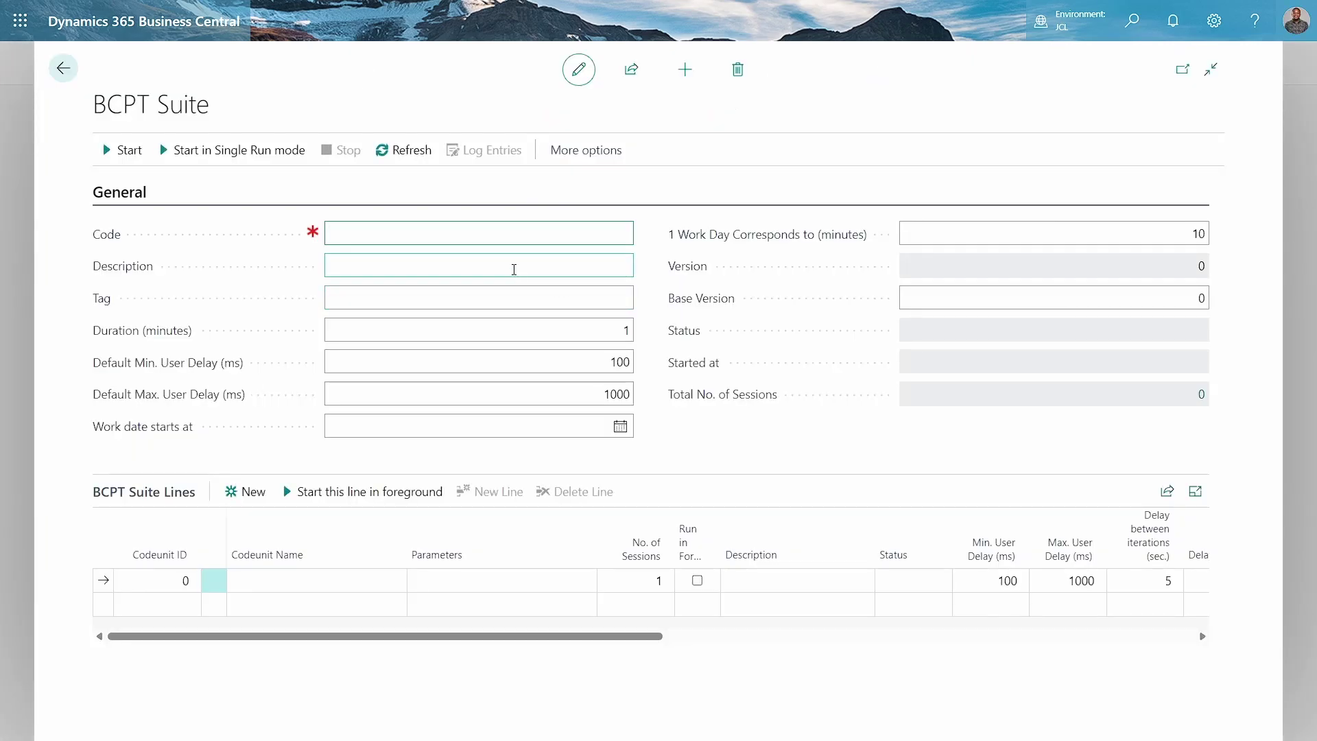
{"action": "type", "text": "bcptone"}
{"action": "key", "text": "Tab"}
{"action": "key", "text": "Tab"}
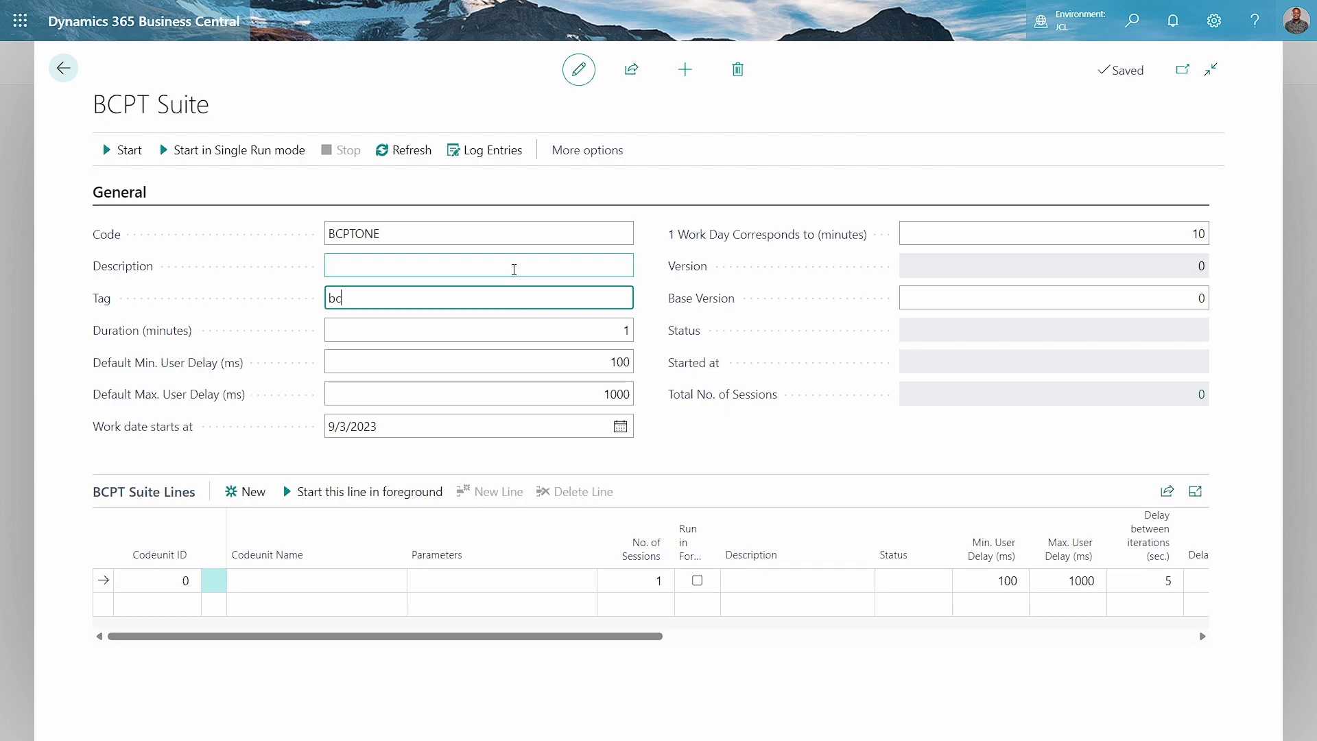
{"action": "type", "text": "bc"}
{"action": "key", "text": "BackSpace"}
{"action": "key", "text": "BackSpace"}
{"action": "type", "text": "tk"}
{"action": "type", "text": "m"}
{"action": "key", "text": "Tab"}
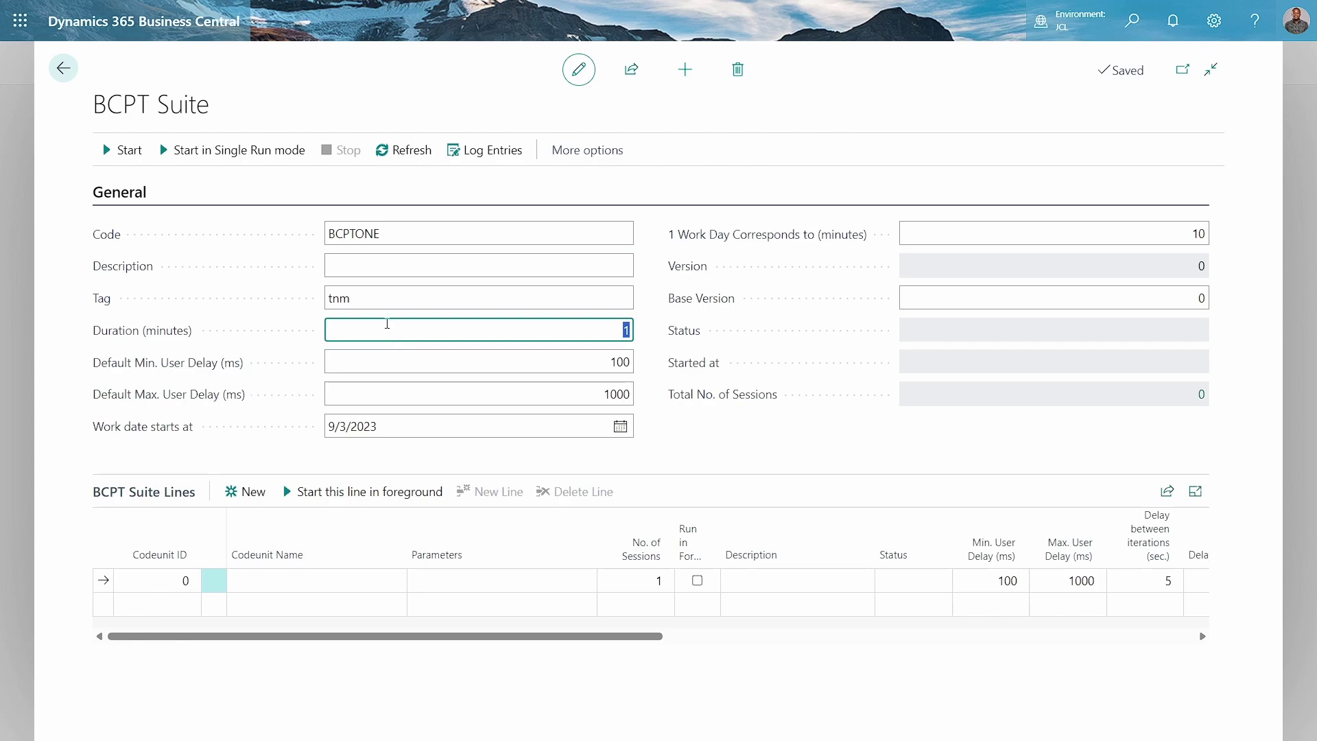
{"action": "left_click", "coordinate": [373, 289]}
{"action": "type", "text": "TNM"}
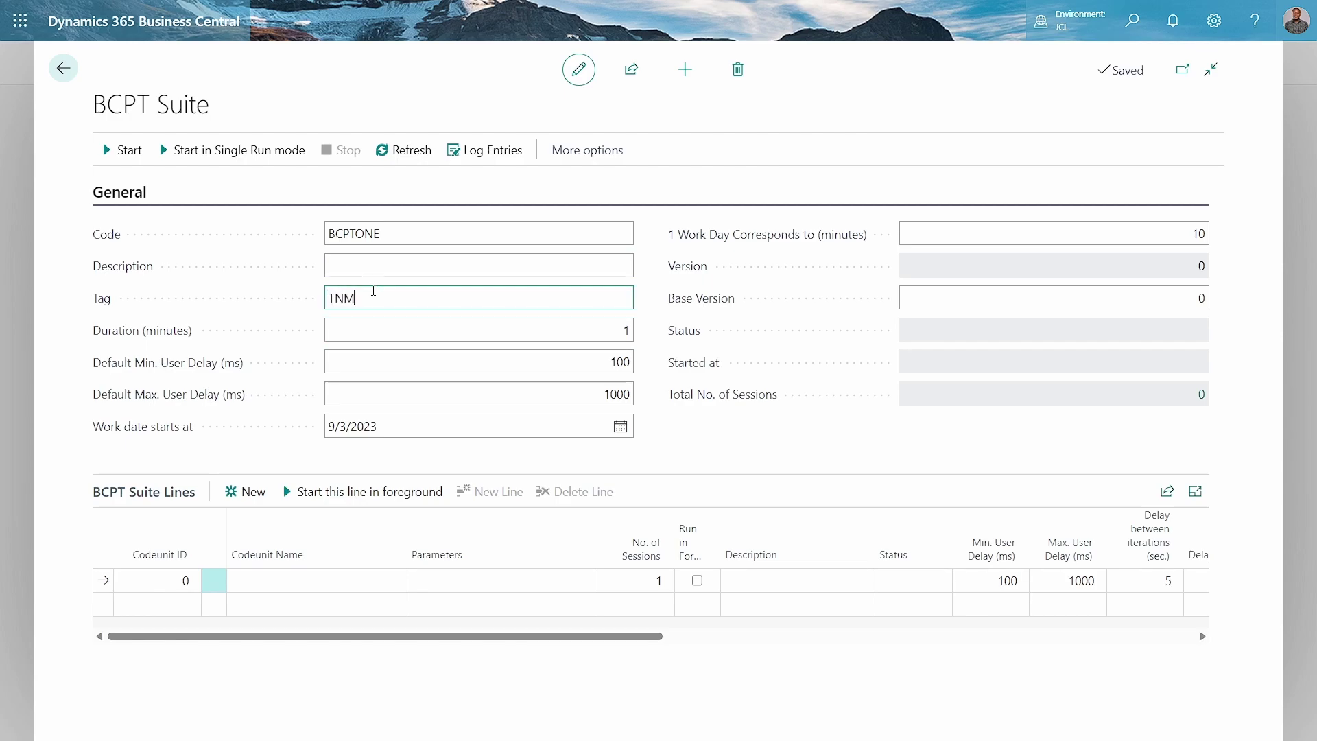
{"action": "key", "text": "Tab"}
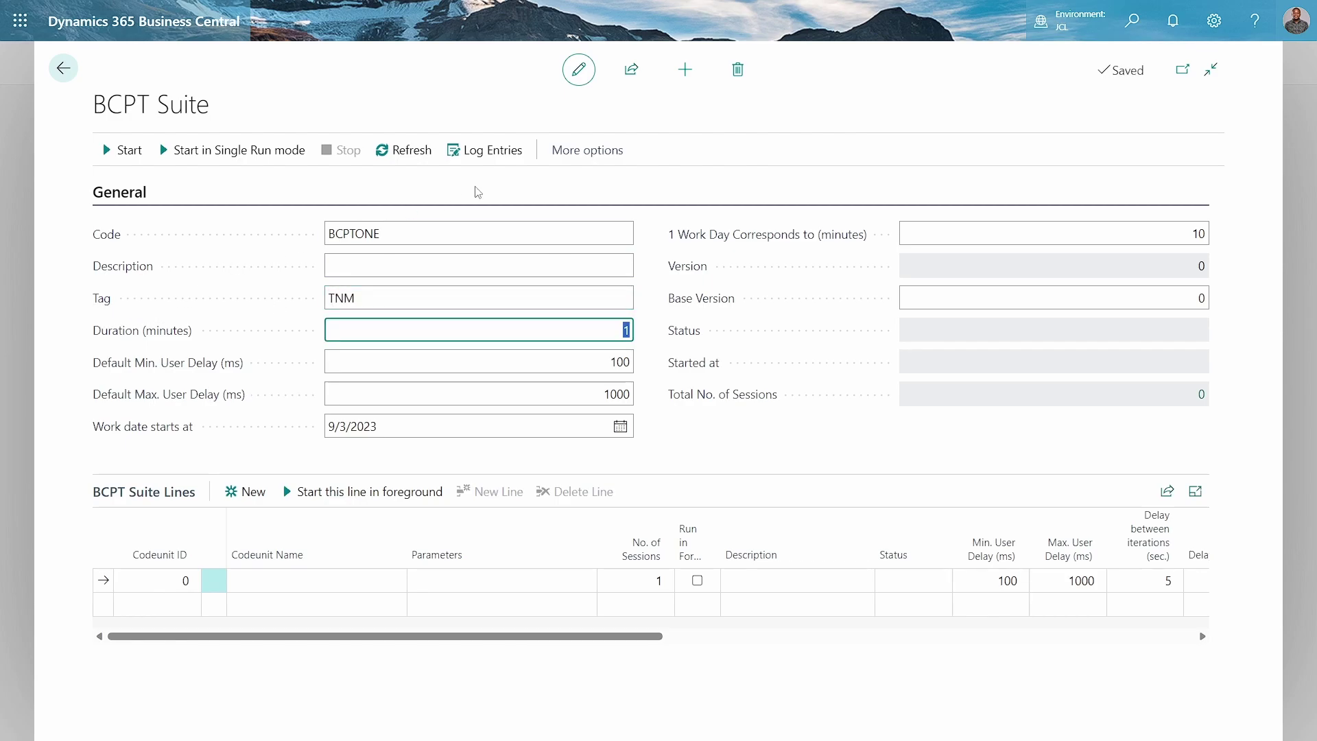
Move past the default user delays and open the codeunit lookup on the first suite line.
{"action": "left_click", "coordinate": [502, 359]}
{"action": "left_click", "coordinate": [498, 396]}
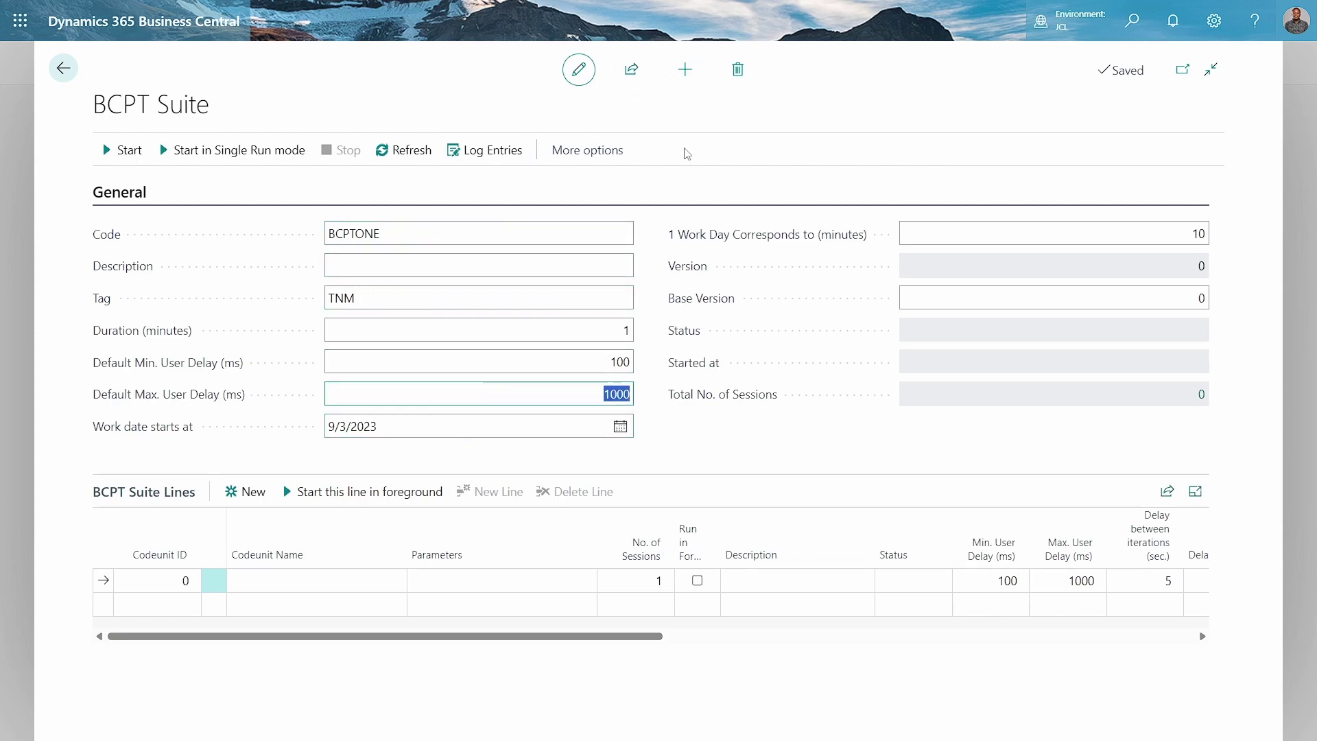
{"action": "left_click", "coordinate": [171, 580]}
{"action": "left_click", "coordinate": [189, 581]}
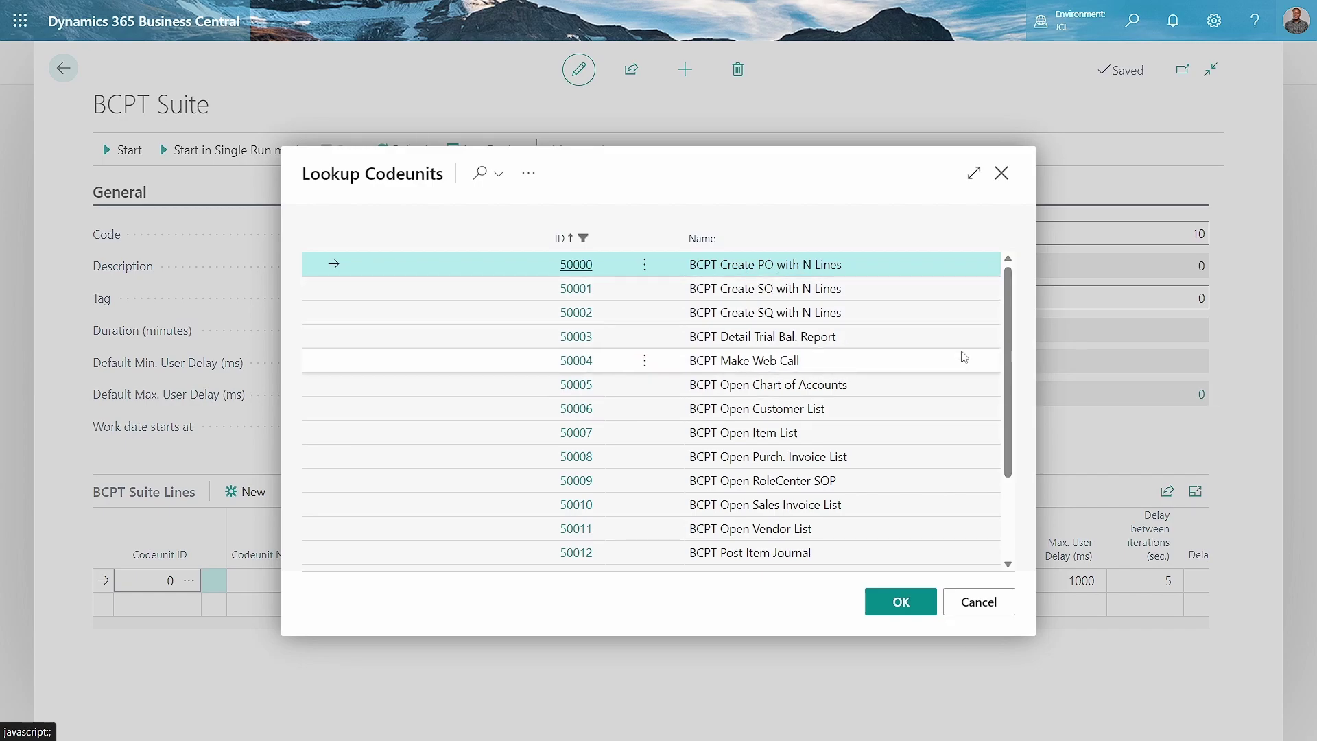
Choose codeunit 50005 BCPT Open Chart of Accounts for the suite line and confirm.
{"action": "scroll", "coordinate": [1015, 504], "scroll_direction": "down", "scroll_amount": 2}
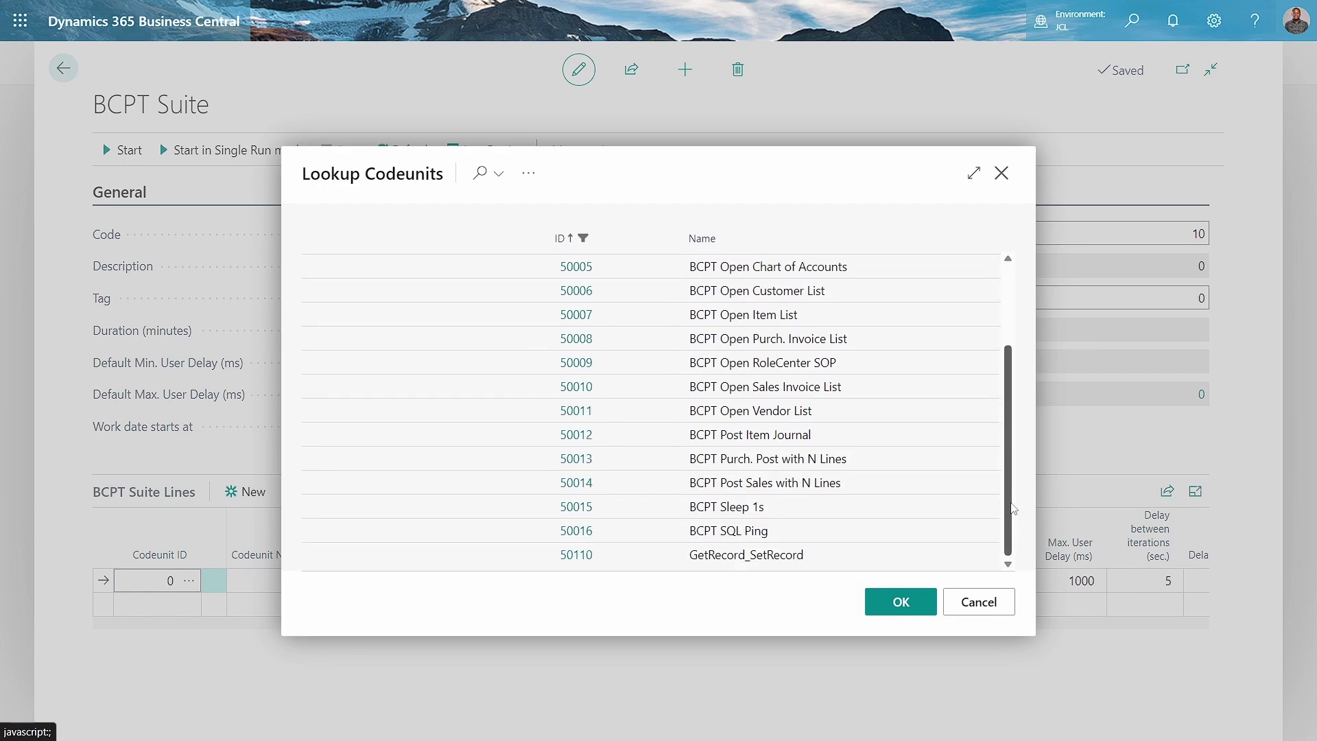
{"action": "scroll", "coordinate": [1010, 507], "scroll_direction": "up", "scroll_amount": 2}
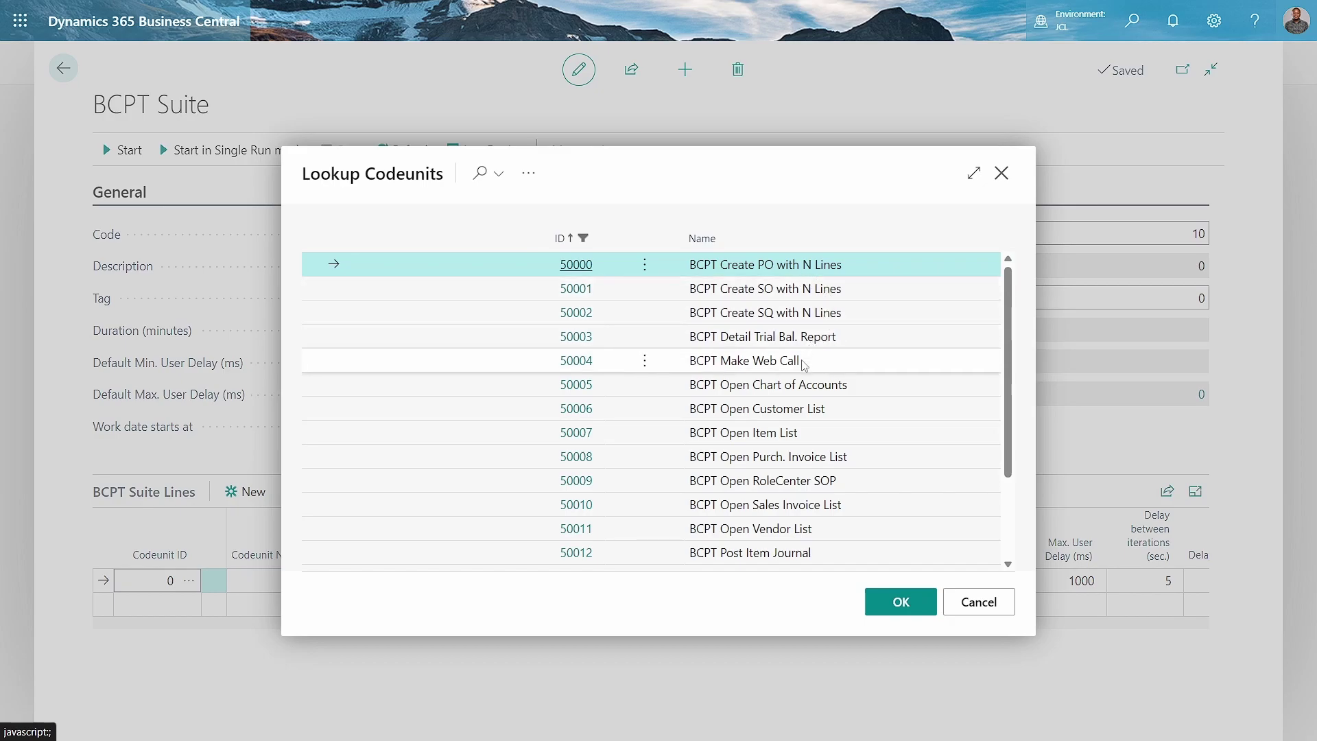
{"action": "left_click", "coordinate": [585, 395]}
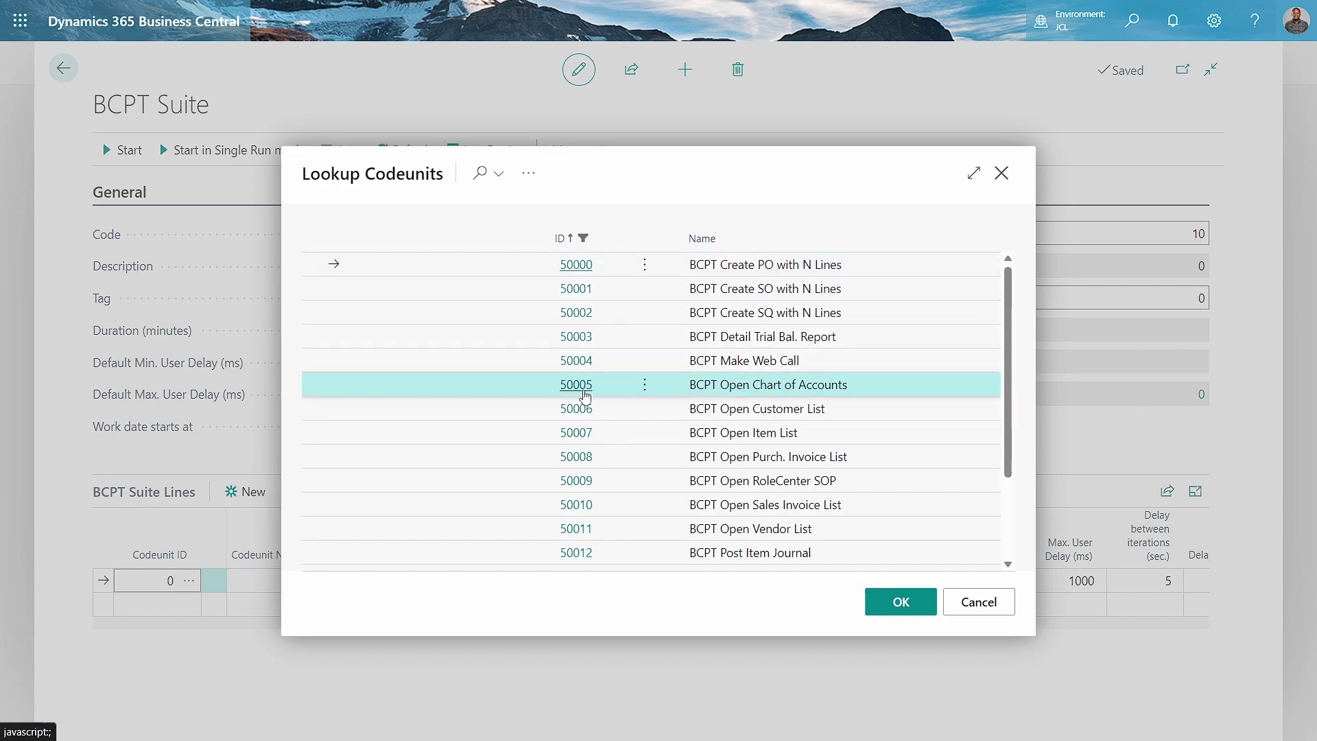
{"action": "left_click", "coordinate": [912, 608]}
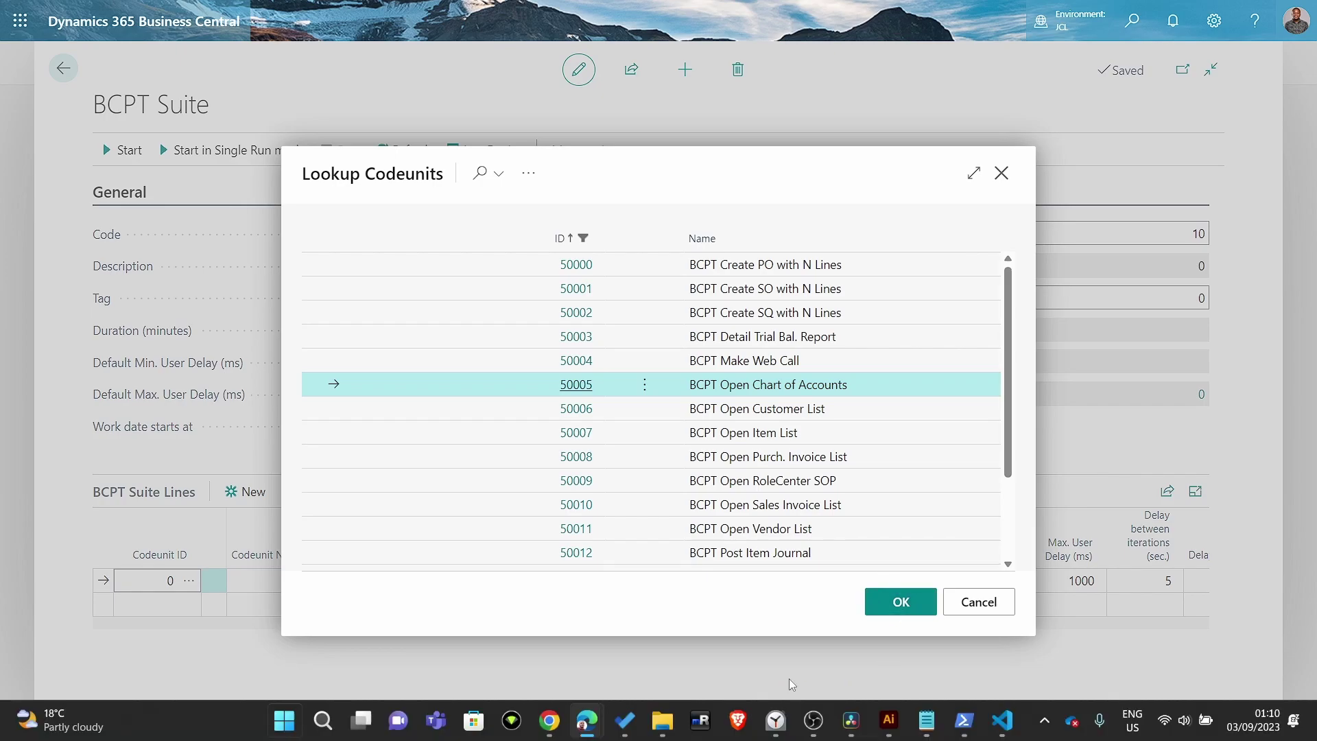
Toggle the Windows Start menu while the lookup is still processing.
{"action": "key", "text": "super"}
{"action": "mouse_move", "coordinate": [883, 717]}
{"action": "key", "text": "super"}
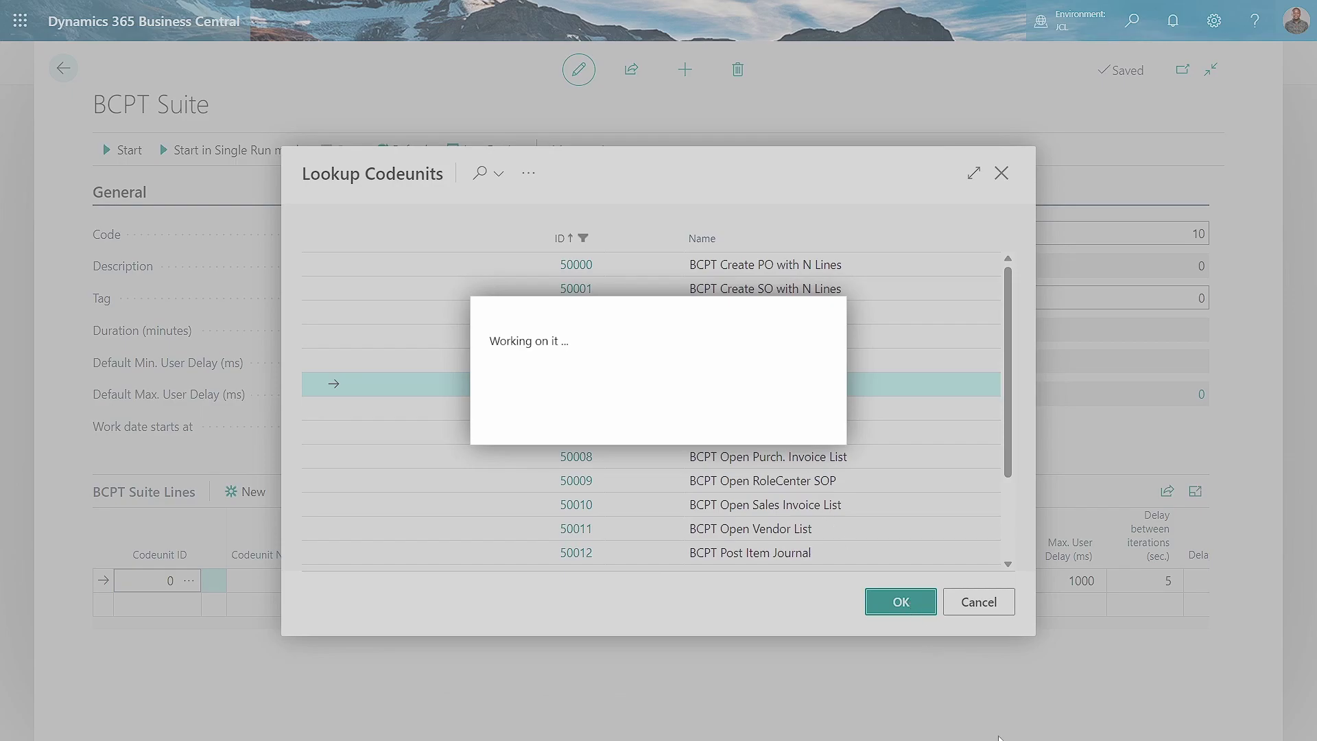
{"action": "key", "text": "super"}
{"action": "key", "text": "super"}
{"action": "key", "text": "super"}
{"action": "key", "text": "super"}
{"action": "key", "text": "super"}
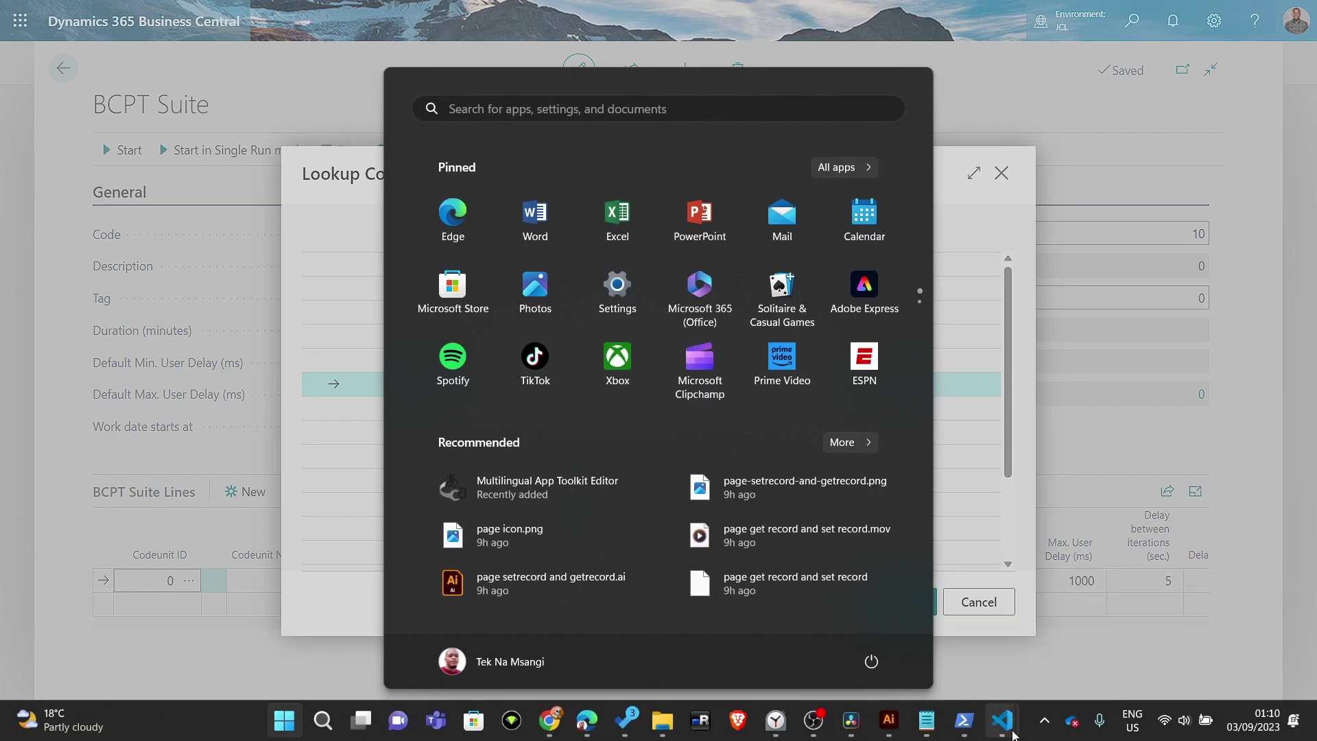
Resume the paused VS Code debugger with F5 and return to the BCPTONE suite page.
{"action": "mouse_move", "coordinate": [1008, 730]}
{"action": "left_click", "coordinate": [1052, 637]}
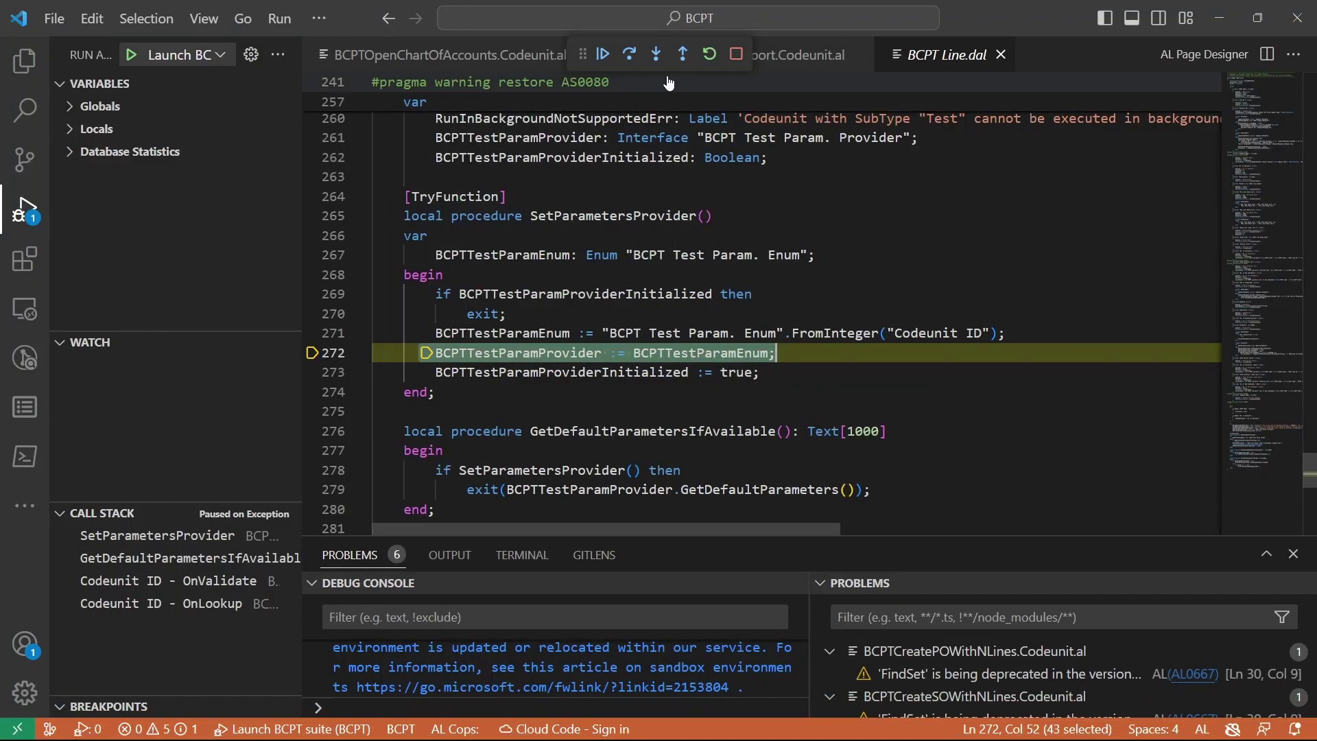
{"action": "key", "text": "F5"}
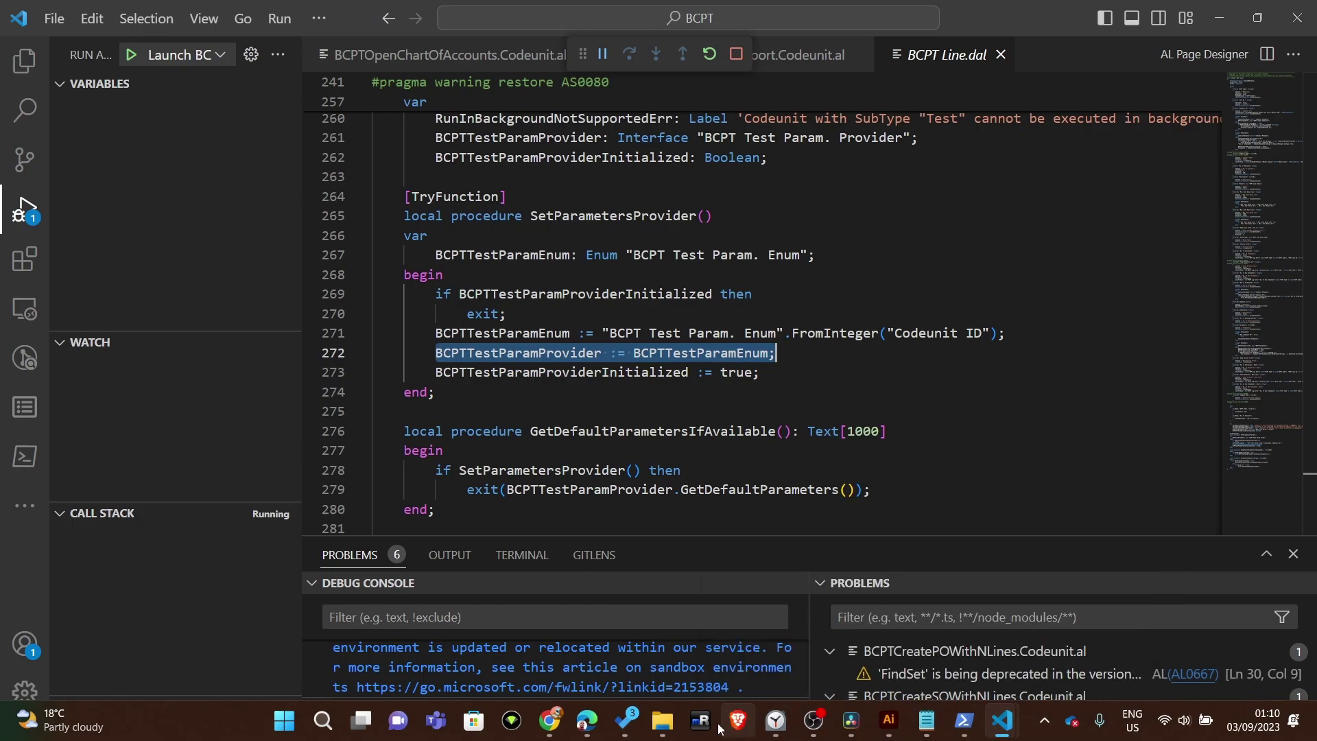
{"action": "mouse_move", "coordinate": [590, 728]}
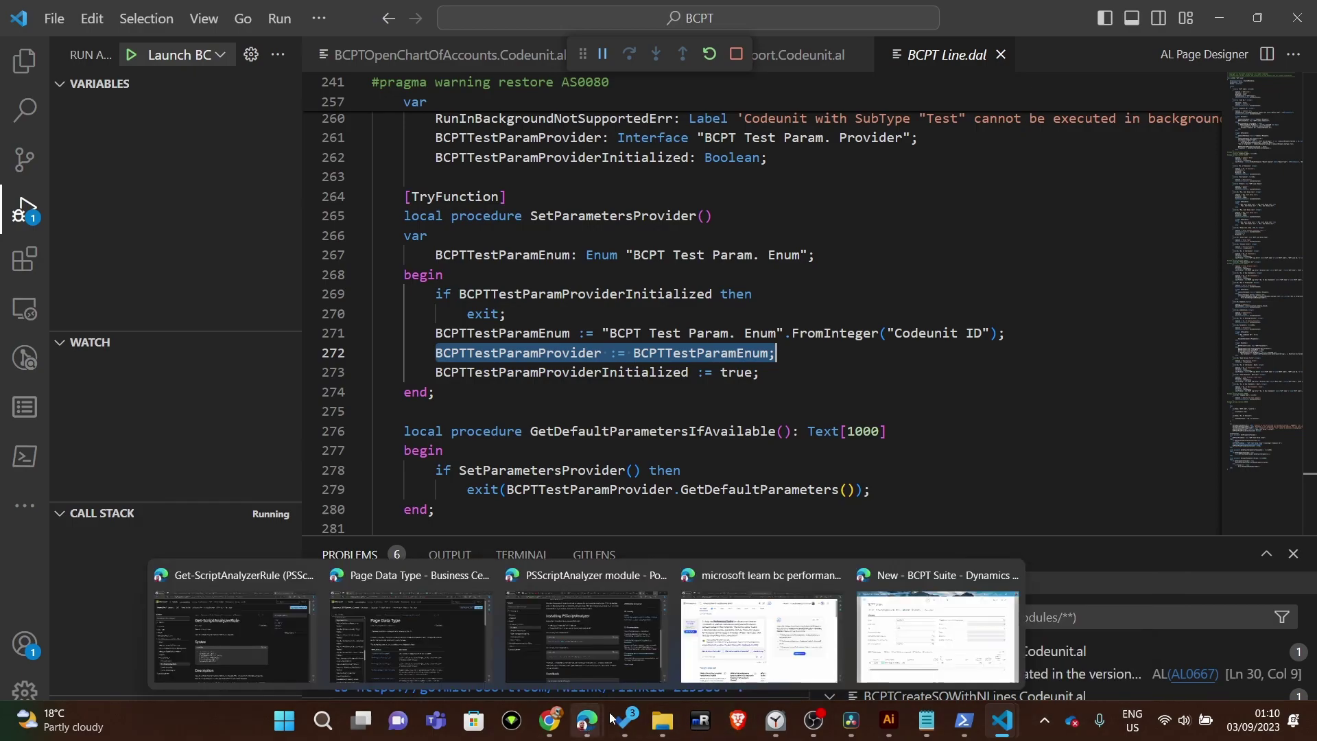
{"action": "left_click", "coordinate": [921, 638]}
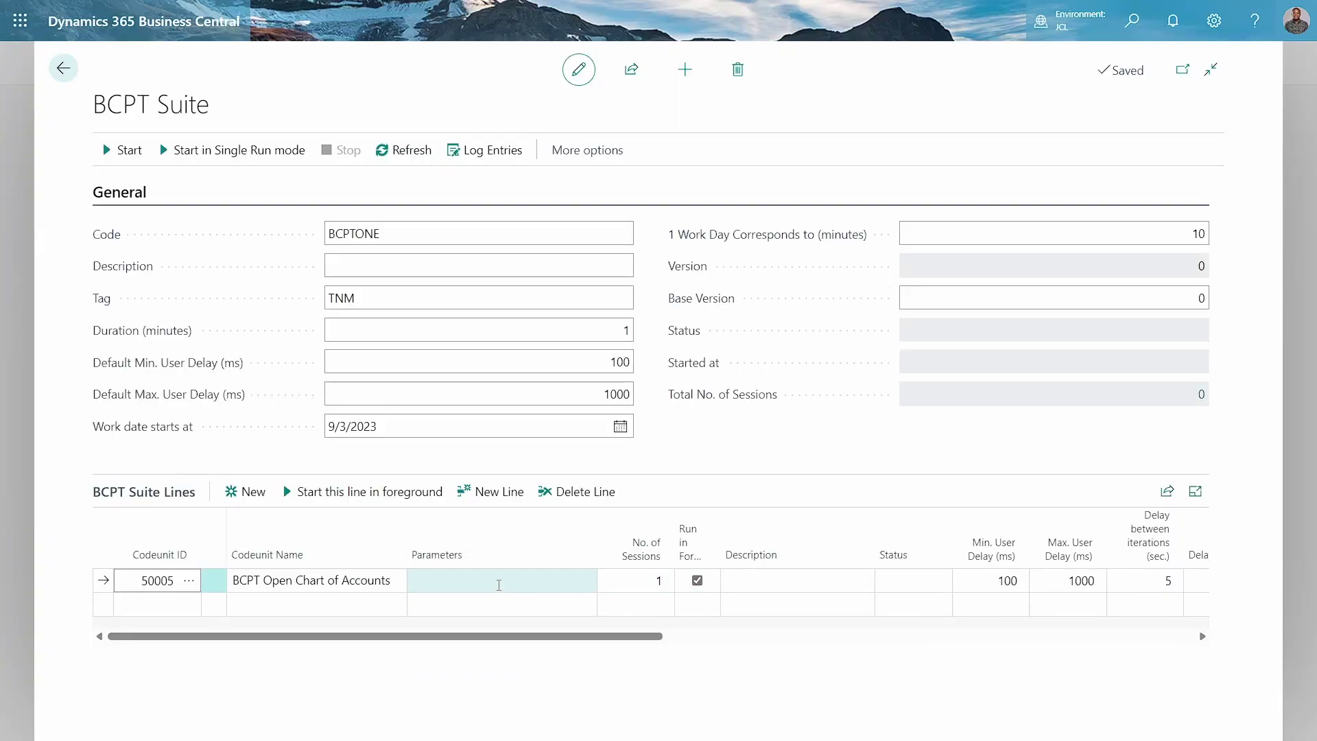
{"action": "left_click", "coordinate": [498, 584]}
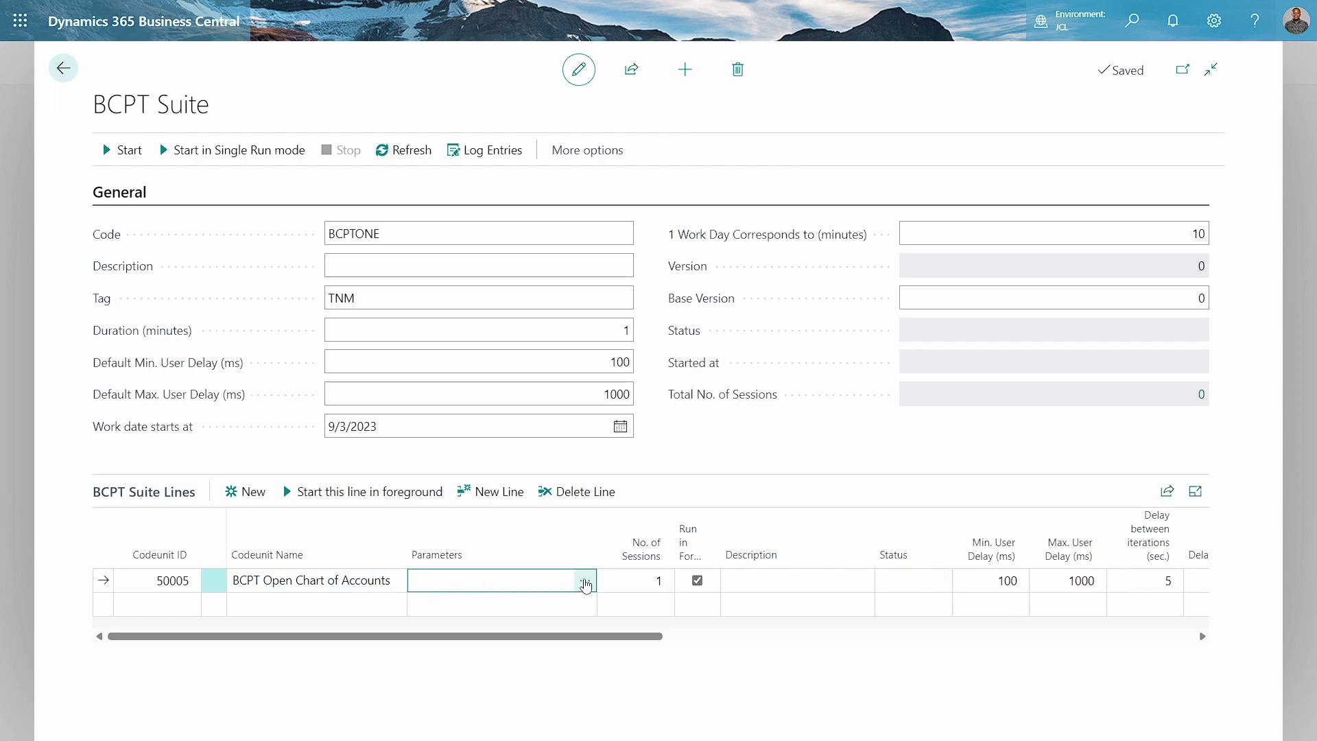
{"action": "left_click", "coordinate": [582, 581]}
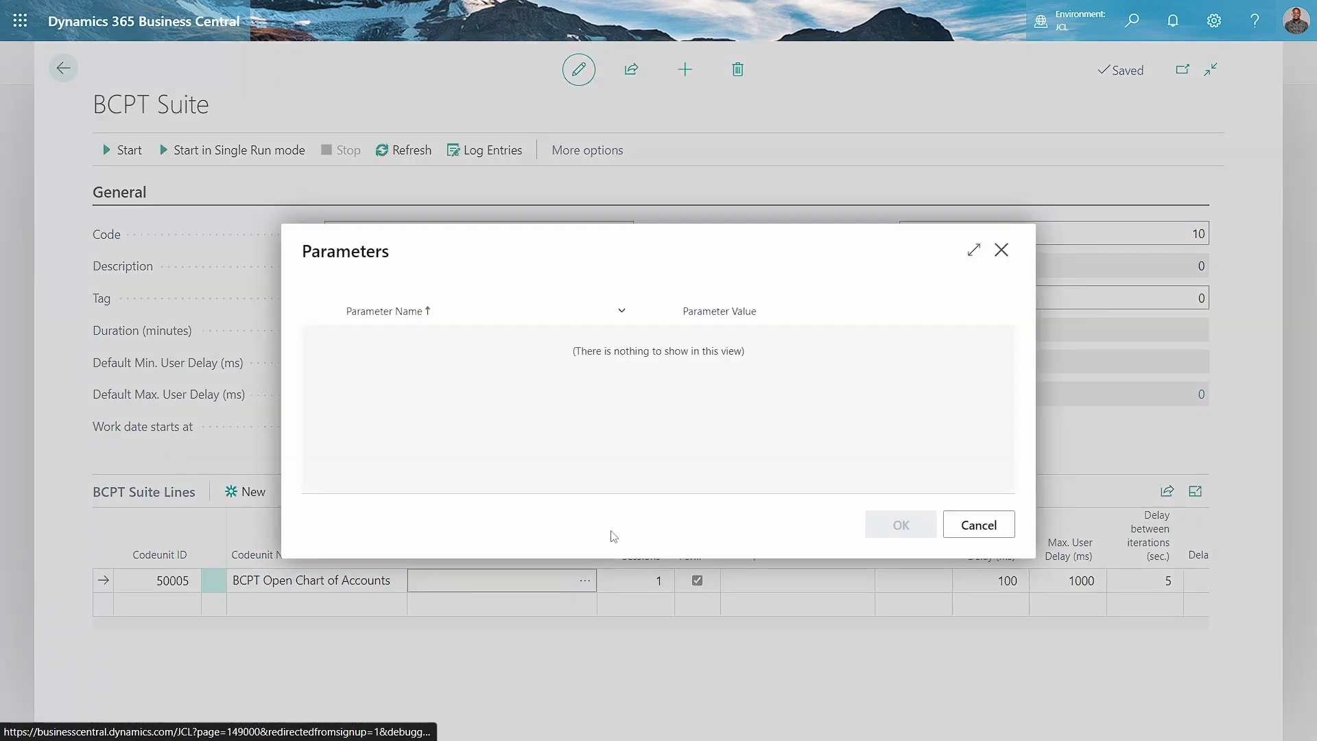
{"action": "left_click", "coordinate": [1001, 251]}
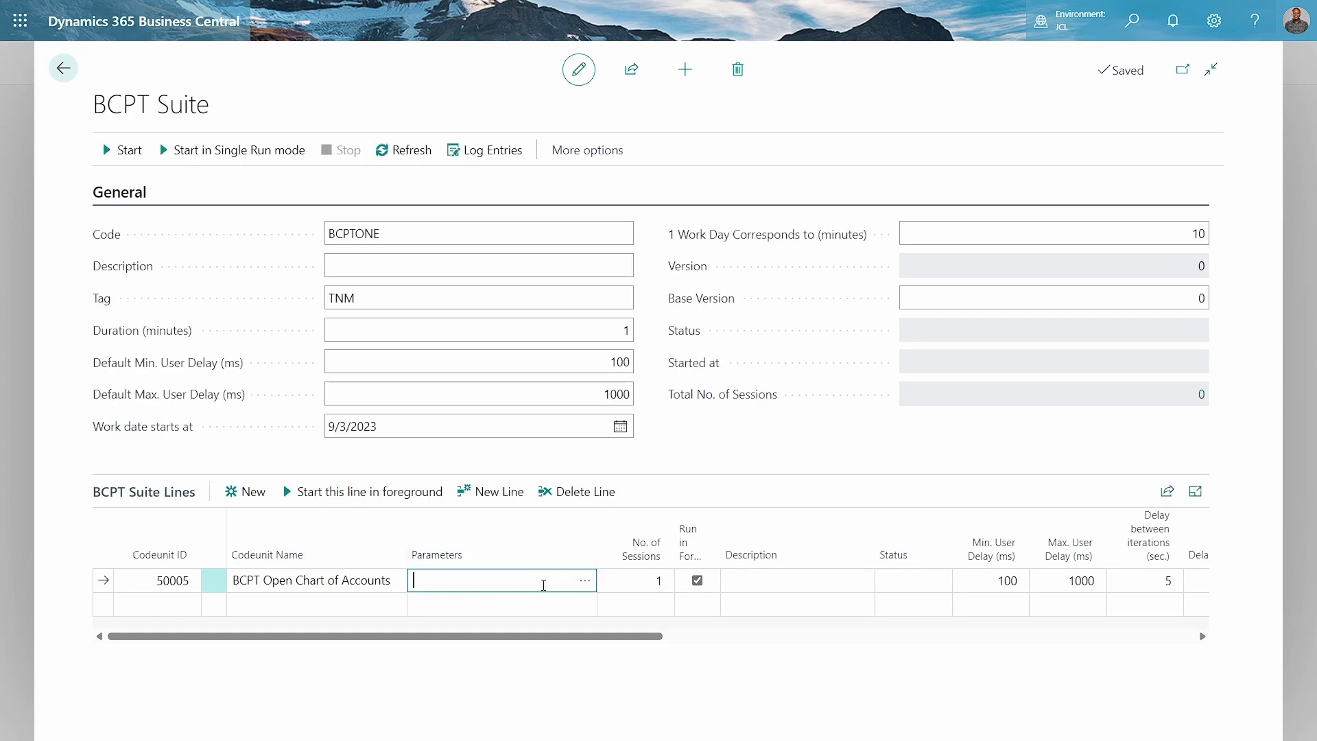
{"action": "mouse_move", "coordinate": [432, 559]}
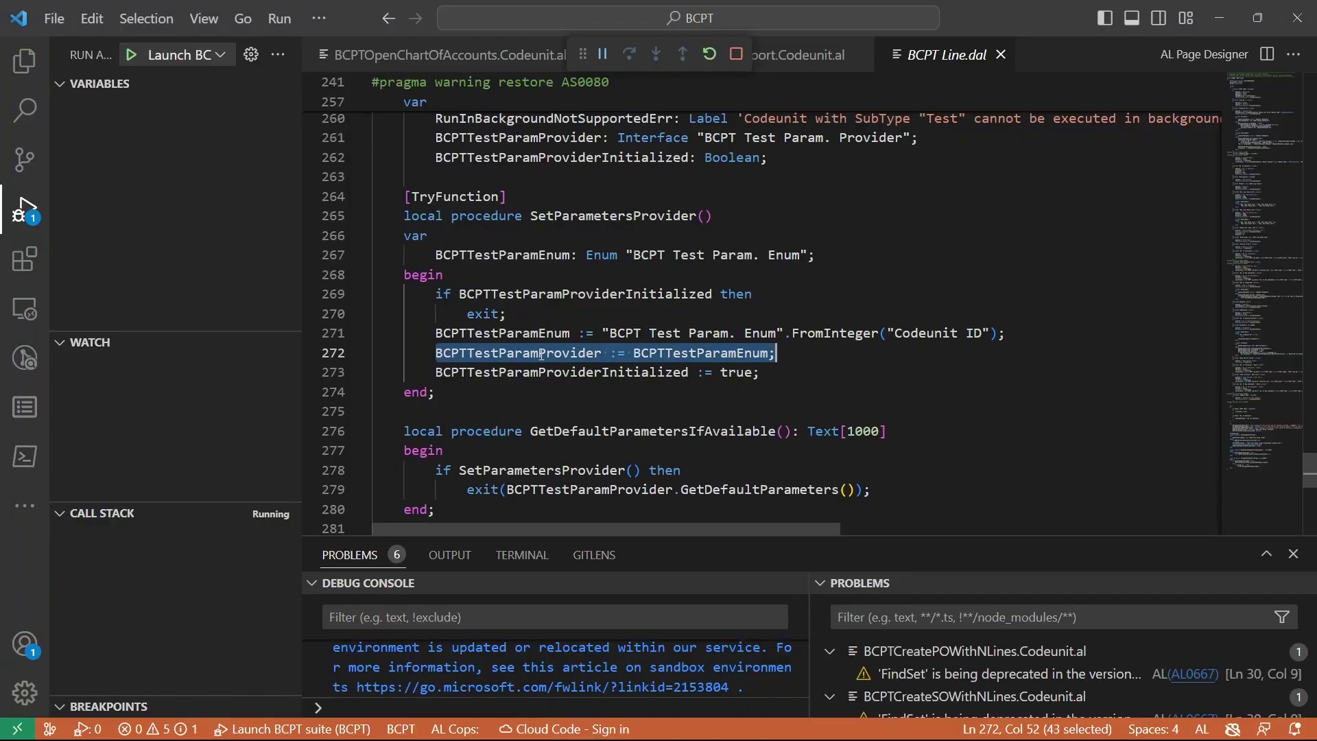
{"action": "left_click", "coordinate": [726, 353]}
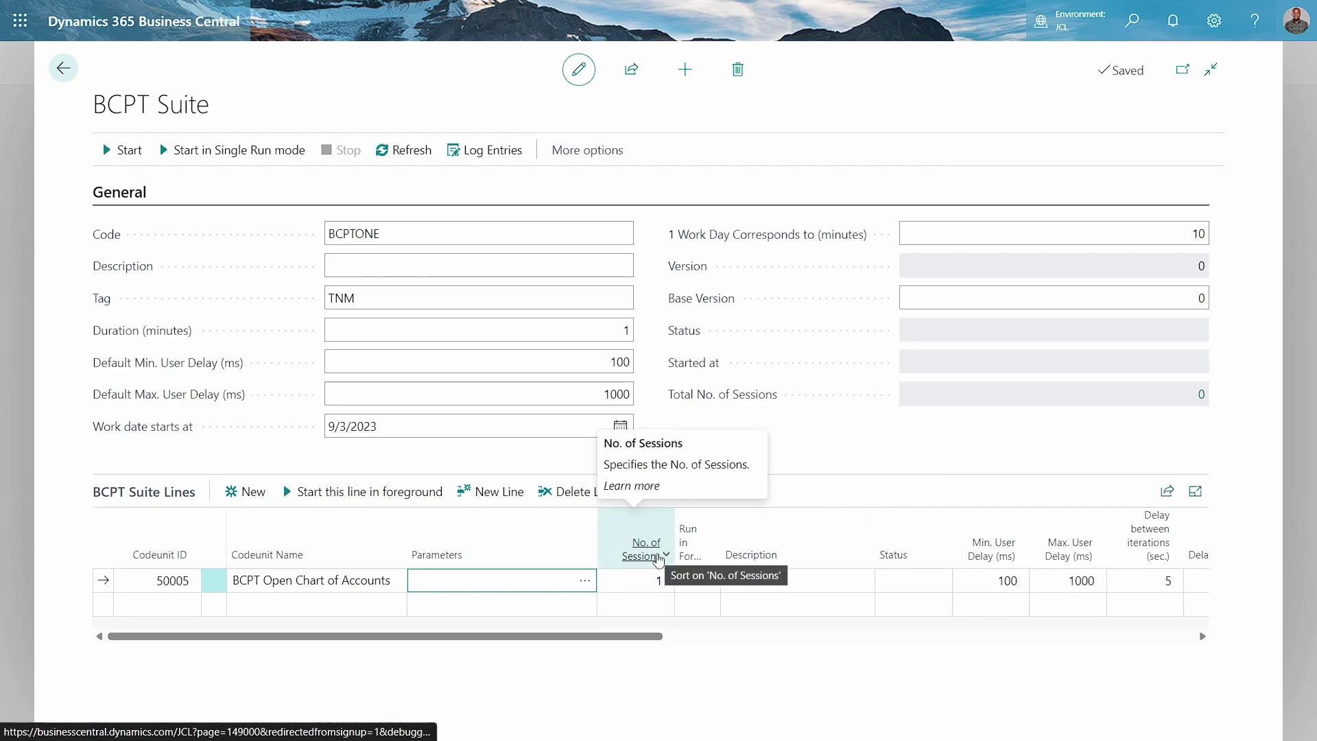
Give the BCPT Open Chart of Accounts line 2 sessions and start the suite run.
{"action": "left_click", "coordinate": [641, 578]}
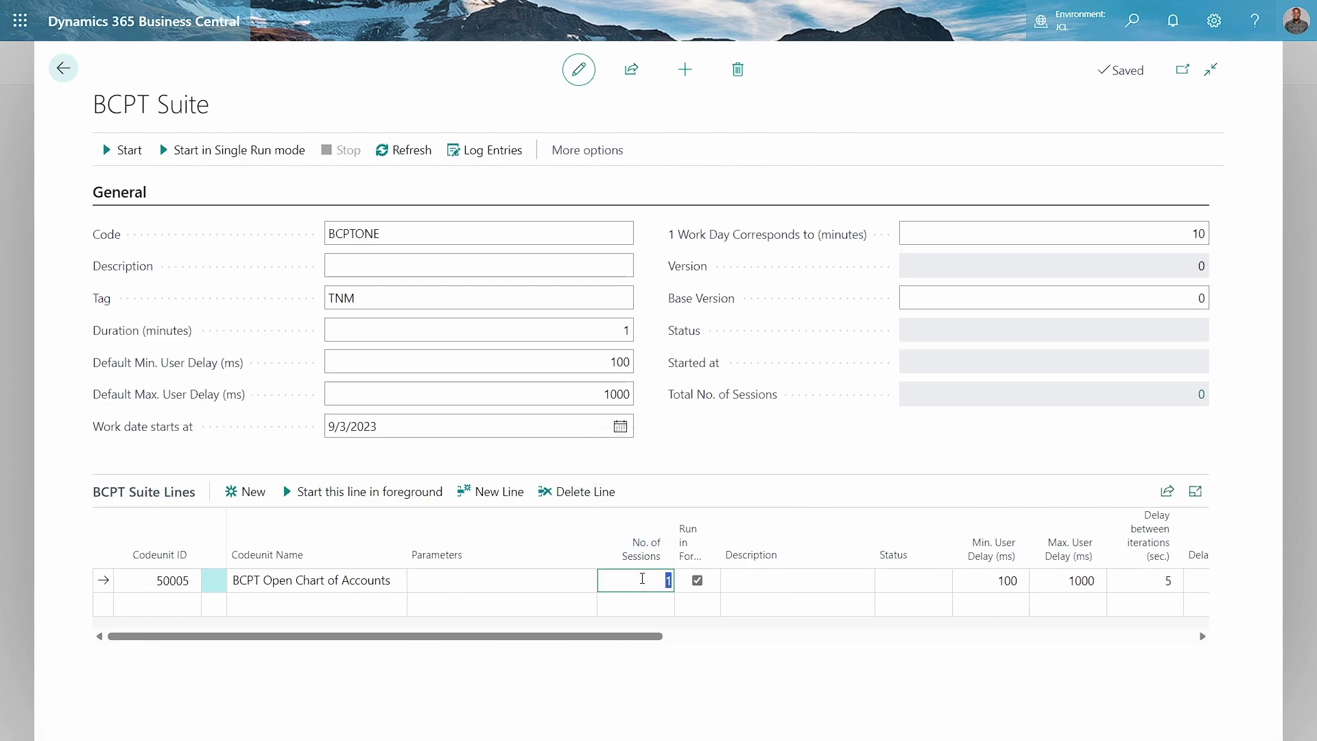
{"action": "type", "text": "2"}
{"action": "key", "text": "Tab"}
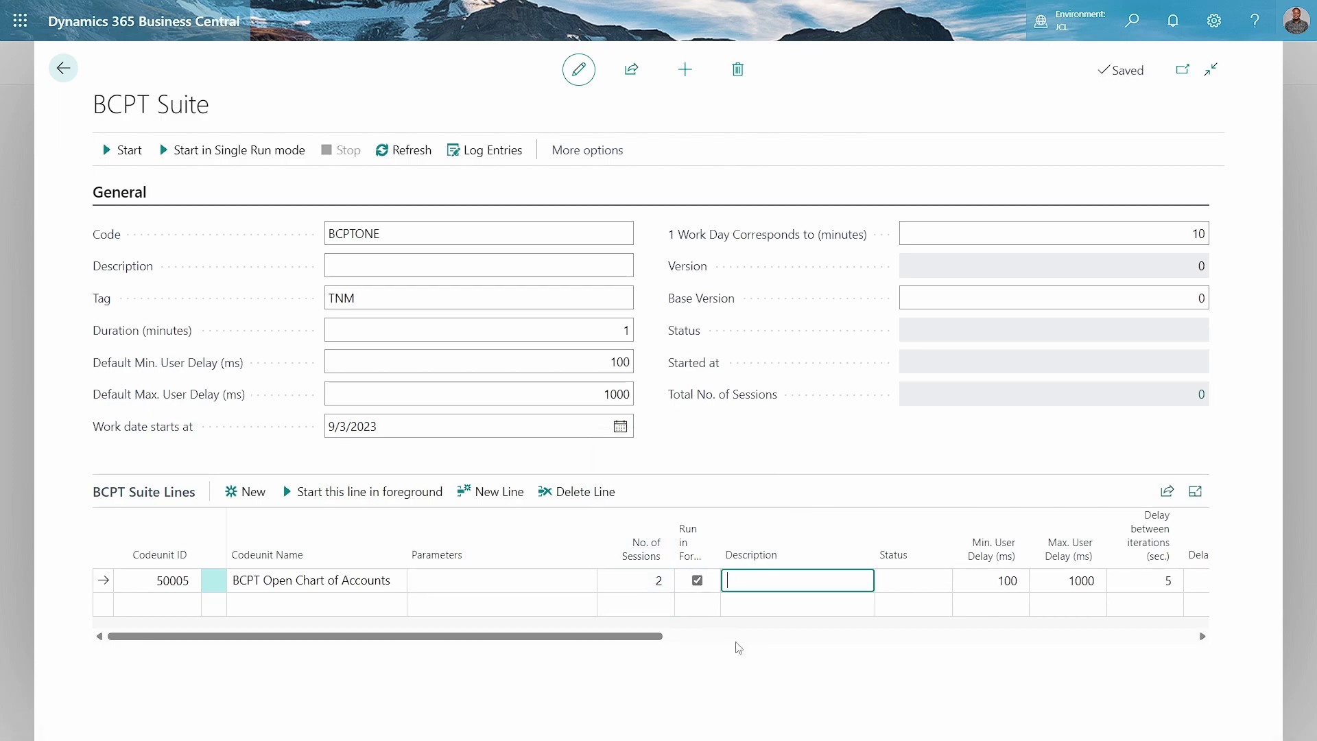
{"action": "left_click_drag", "start_coordinate": [596, 643], "coordinate": [466, 579]}
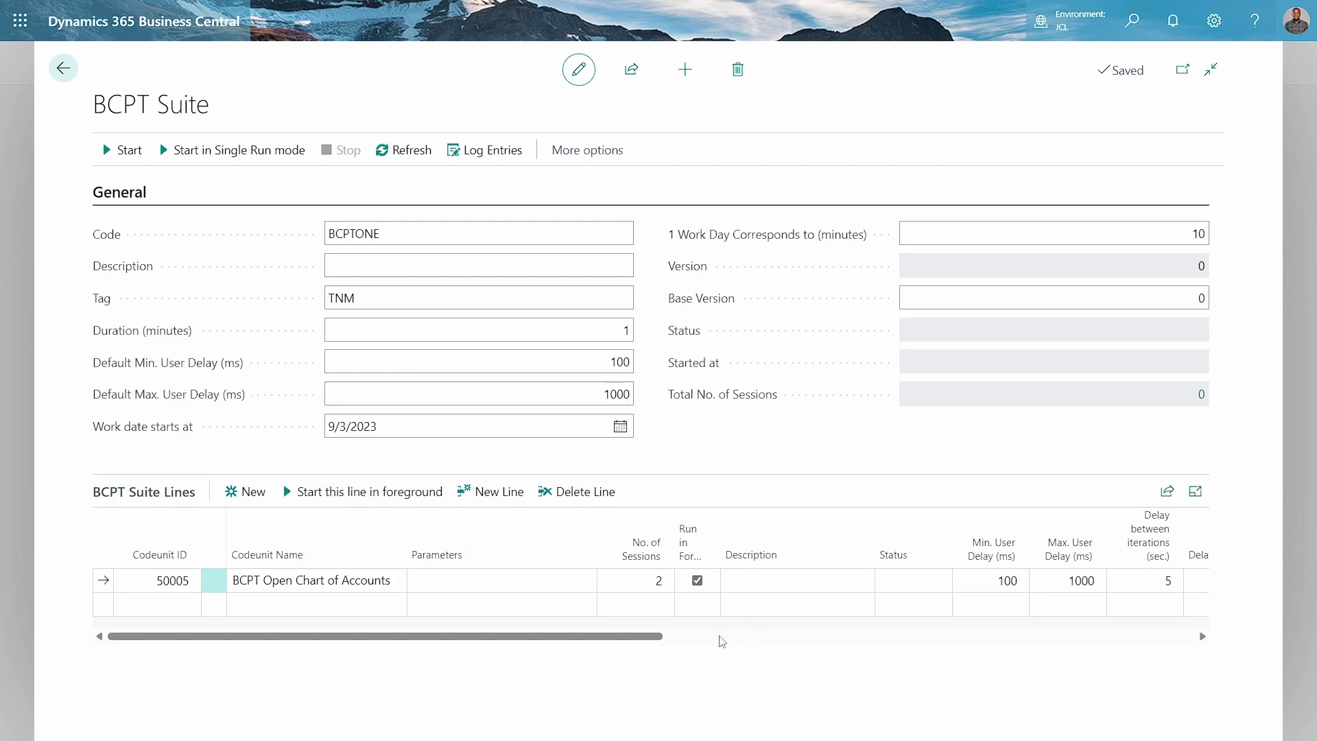
{"action": "left_click_drag", "start_coordinate": [705, 642], "coordinate": [247, 652]}
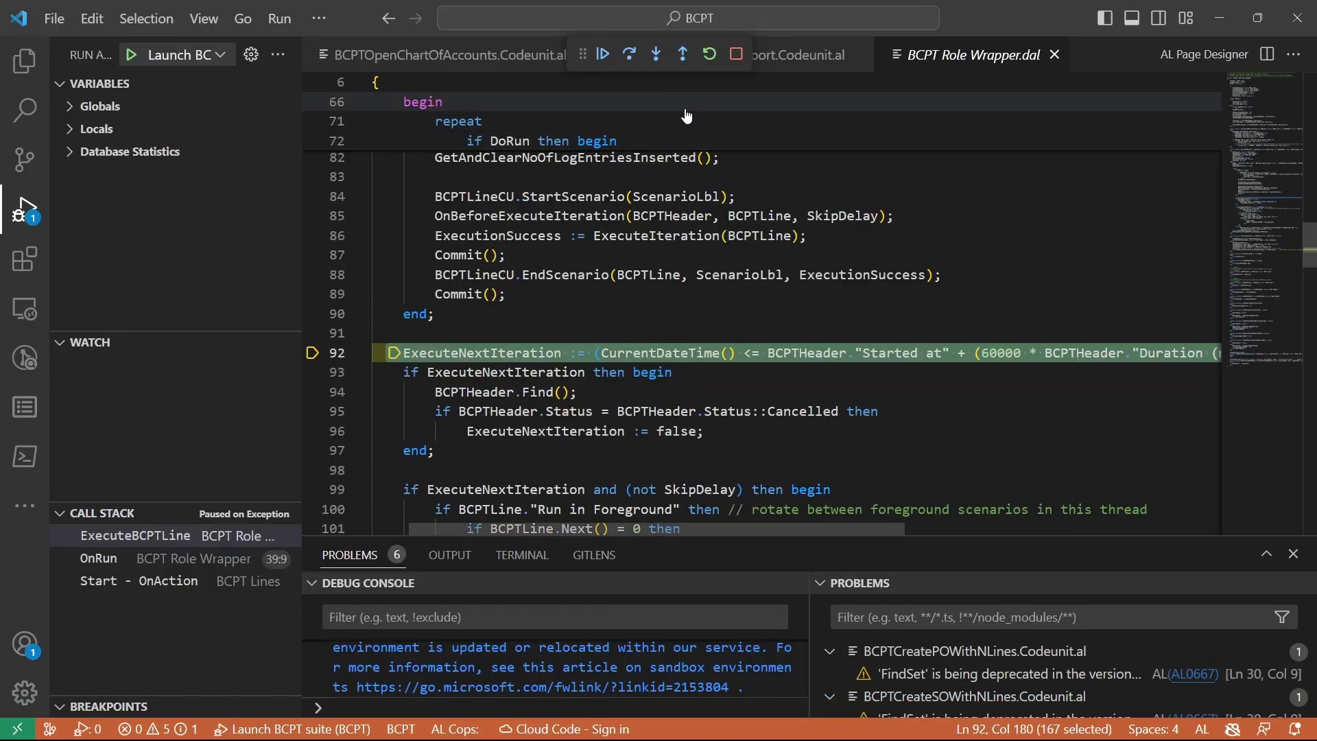
Resume the Visual Studio Code debugger past the repeated BCPT Role Wrapper exceptions.
{"action": "left_click", "coordinate": [606, 56]}
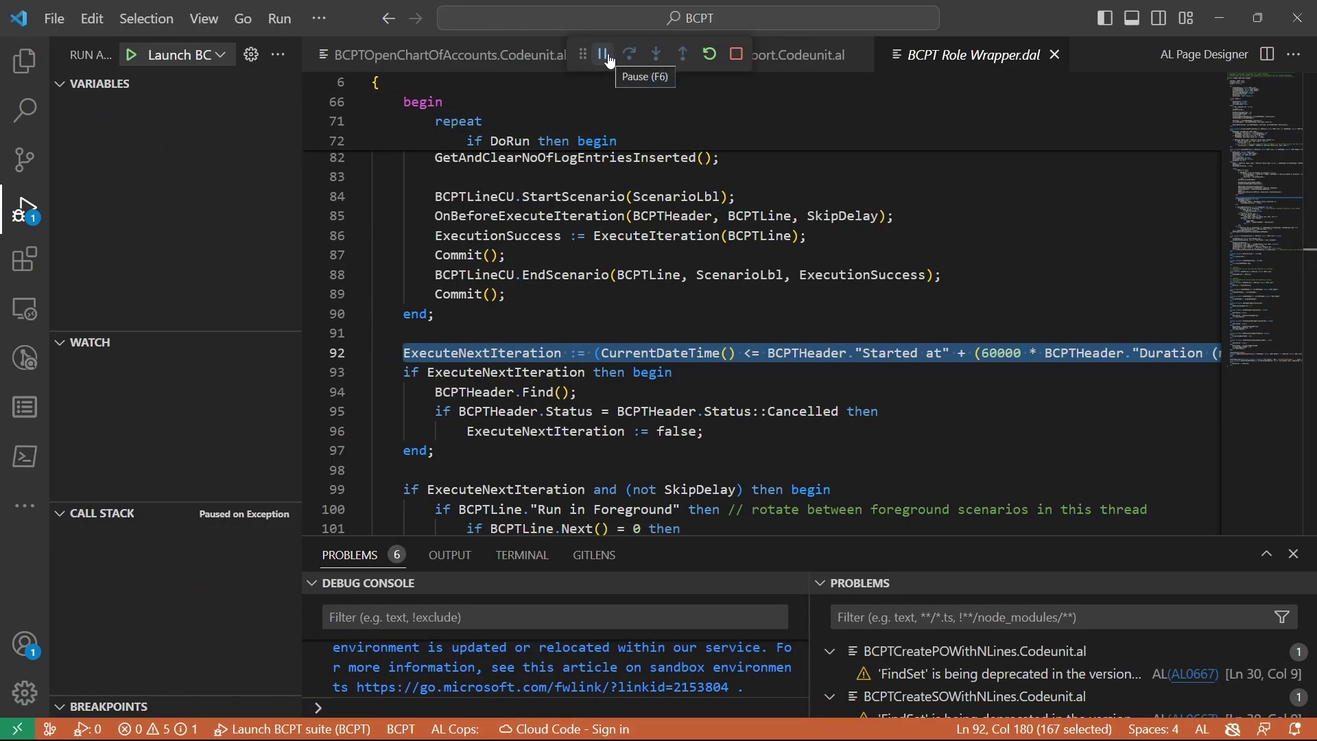
{"action": "left_click", "coordinate": [603, 55]}
{"action": "left_click", "coordinate": [603, 55]}
Dismiss the 'The date is not valid' error in Business Central and select the line's codeunit ID.
{"action": "key", "text": "alt+Tab"}
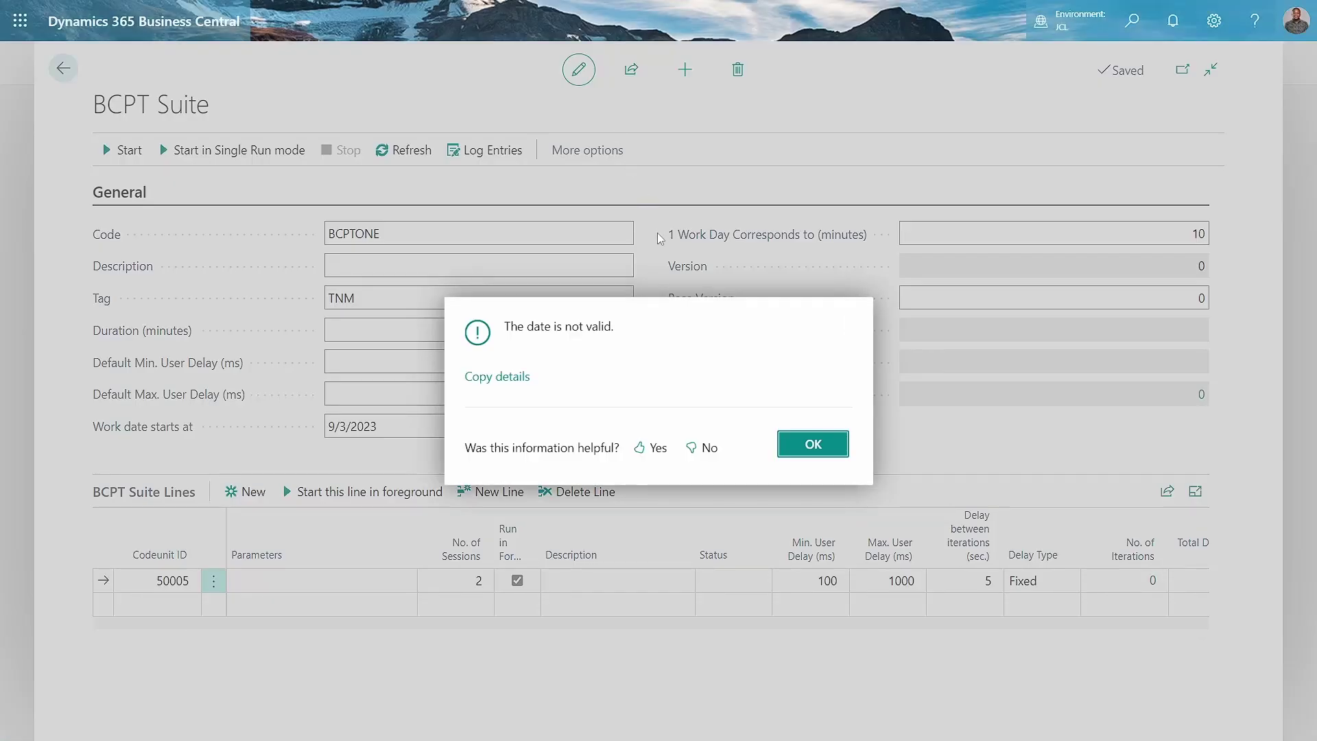
{"action": "left_click", "coordinate": [831, 451]}
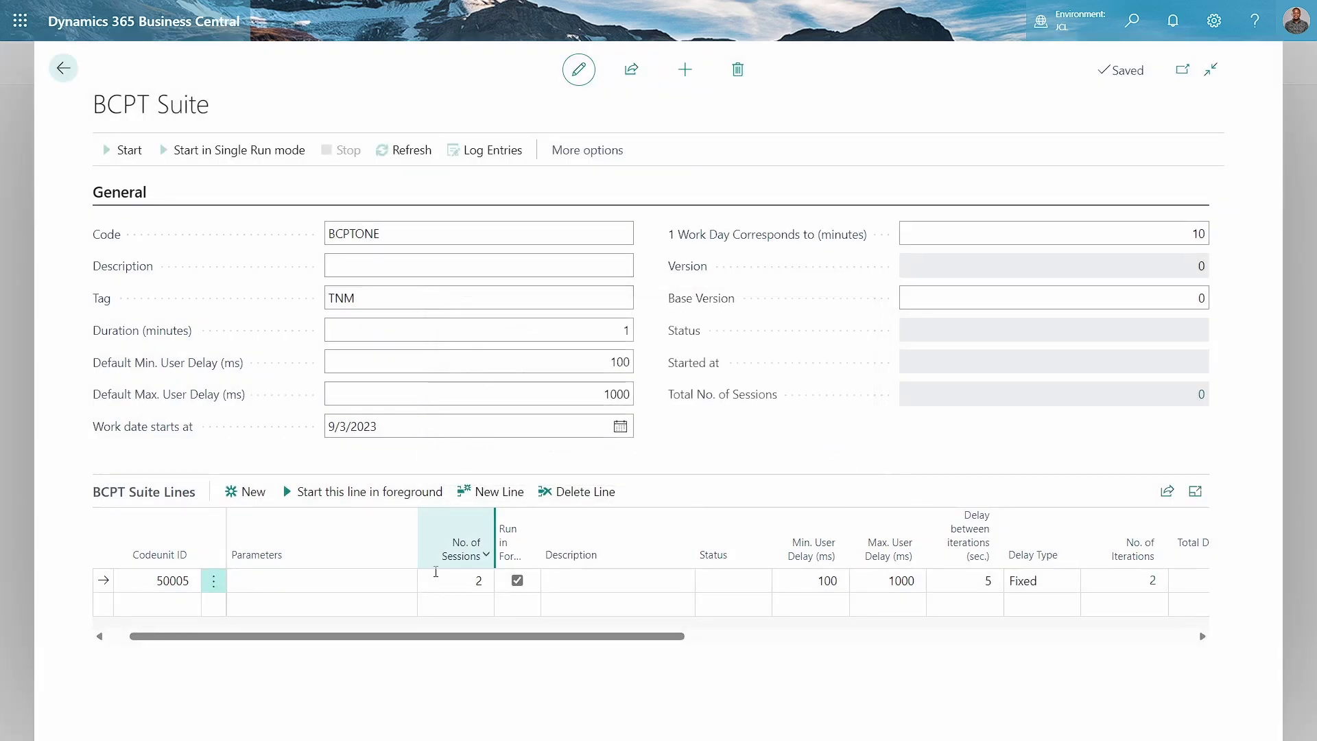
{"action": "left_click", "coordinate": [169, 580]}
Assign codeunit 50004 to the suite line, then resume the paused debugger.
{"action": "left_click", "coordinate": [188, 580]}
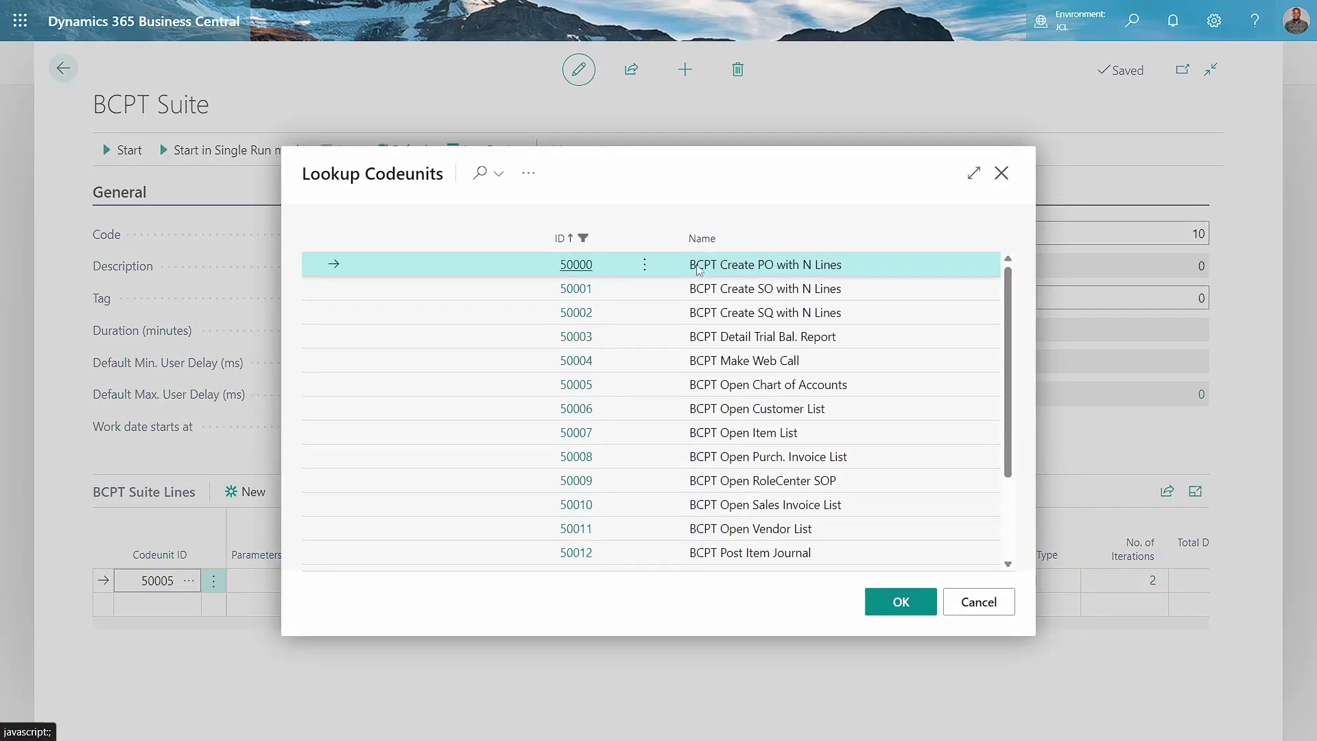
{"action": "left_click", "coordinate": [630, 365]}
{"action": "left_click", "coordinate": [903, 600]}
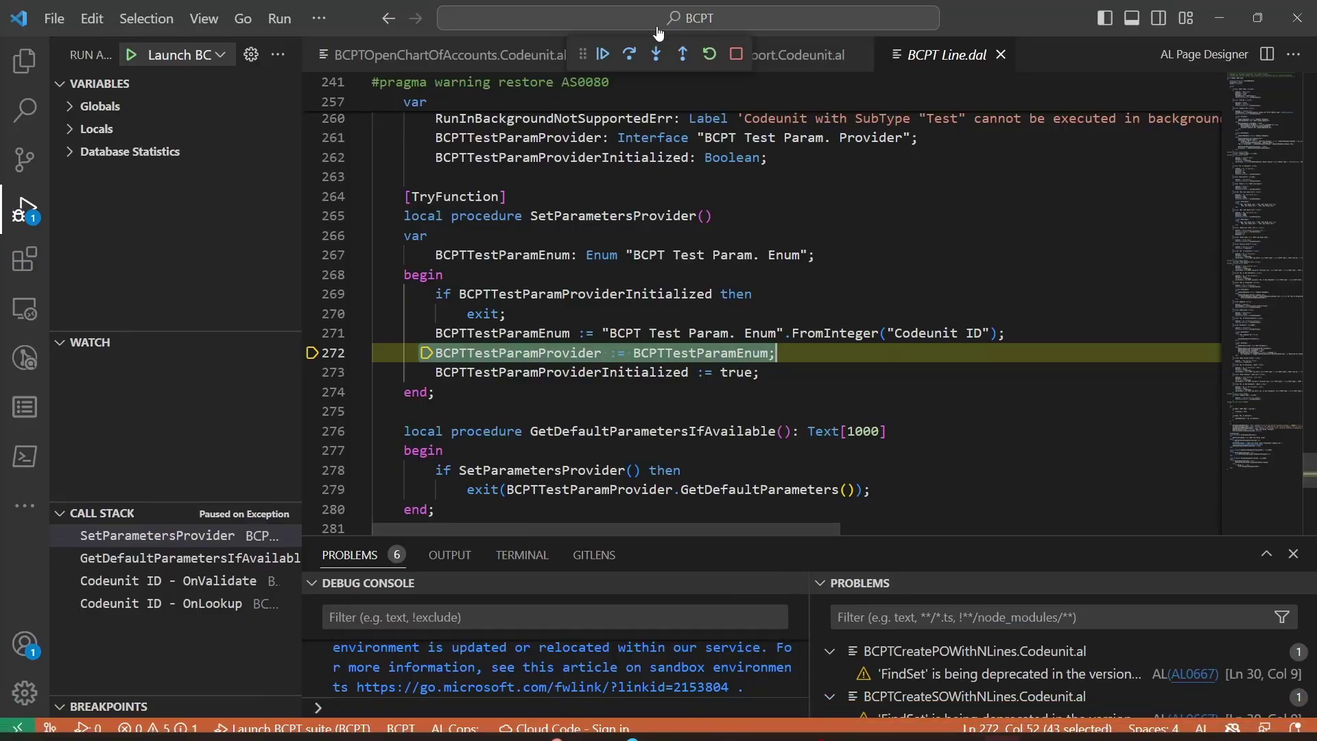
{"action": "left_click", "coordinate": [602, 56]}
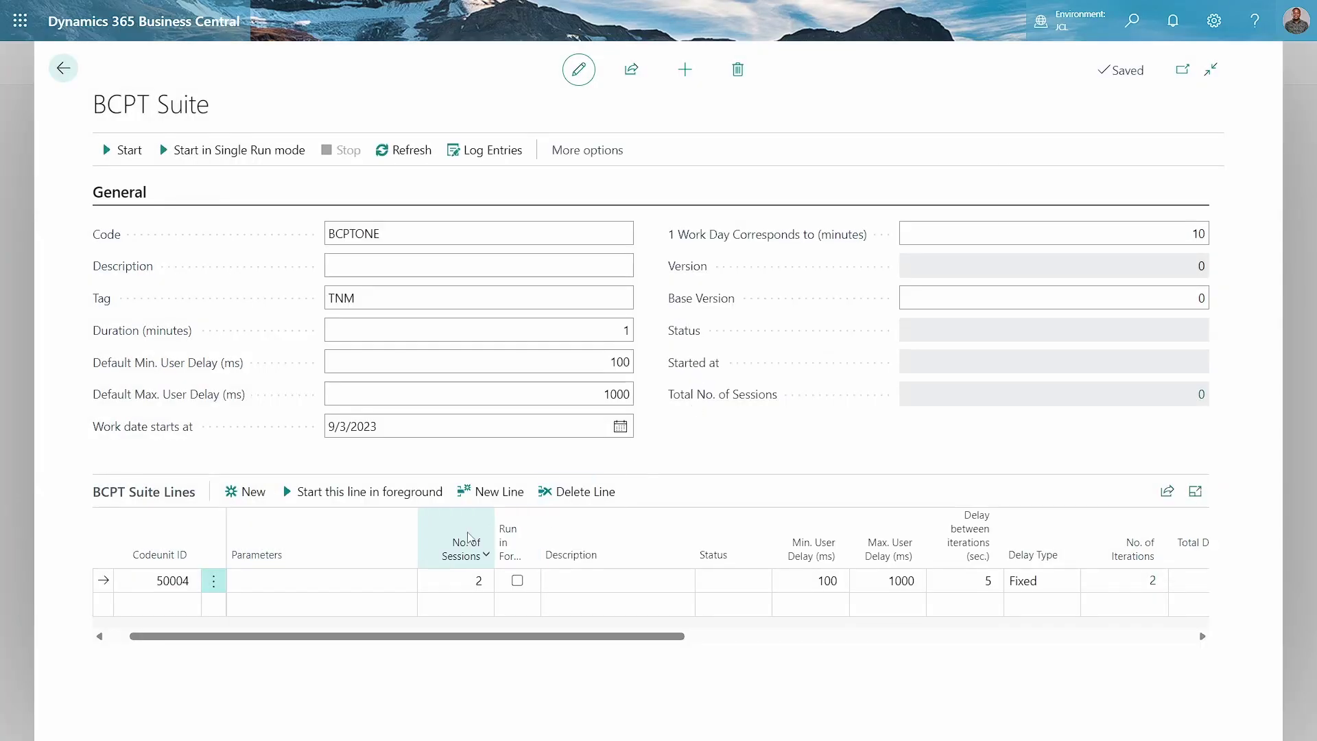
Change the line's codeunit to 50001 BCPT Create SO with N Lines.
{"action": "left_click", "coordinate": [184, 588]}
{"action": "left_click", "coordinate": [188, 581]}
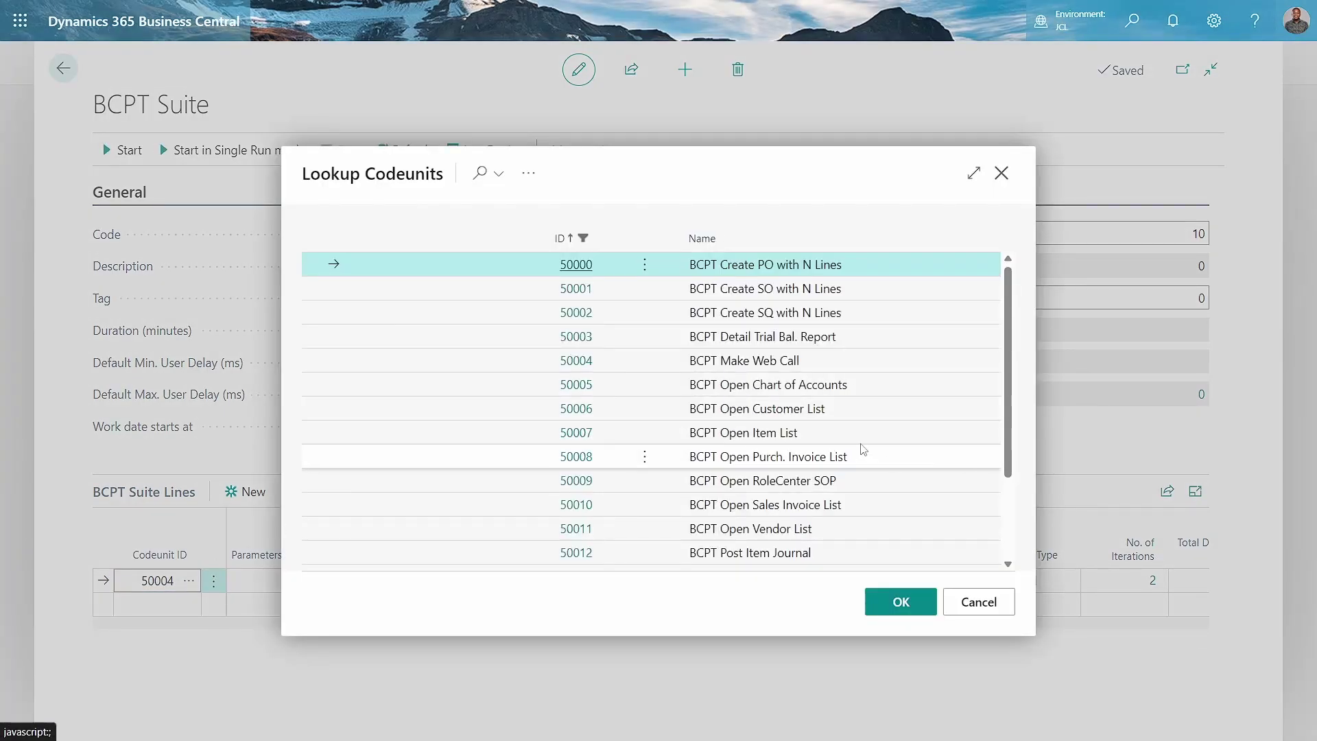
{"action": "left_click", "coordinate": [837, 434]}
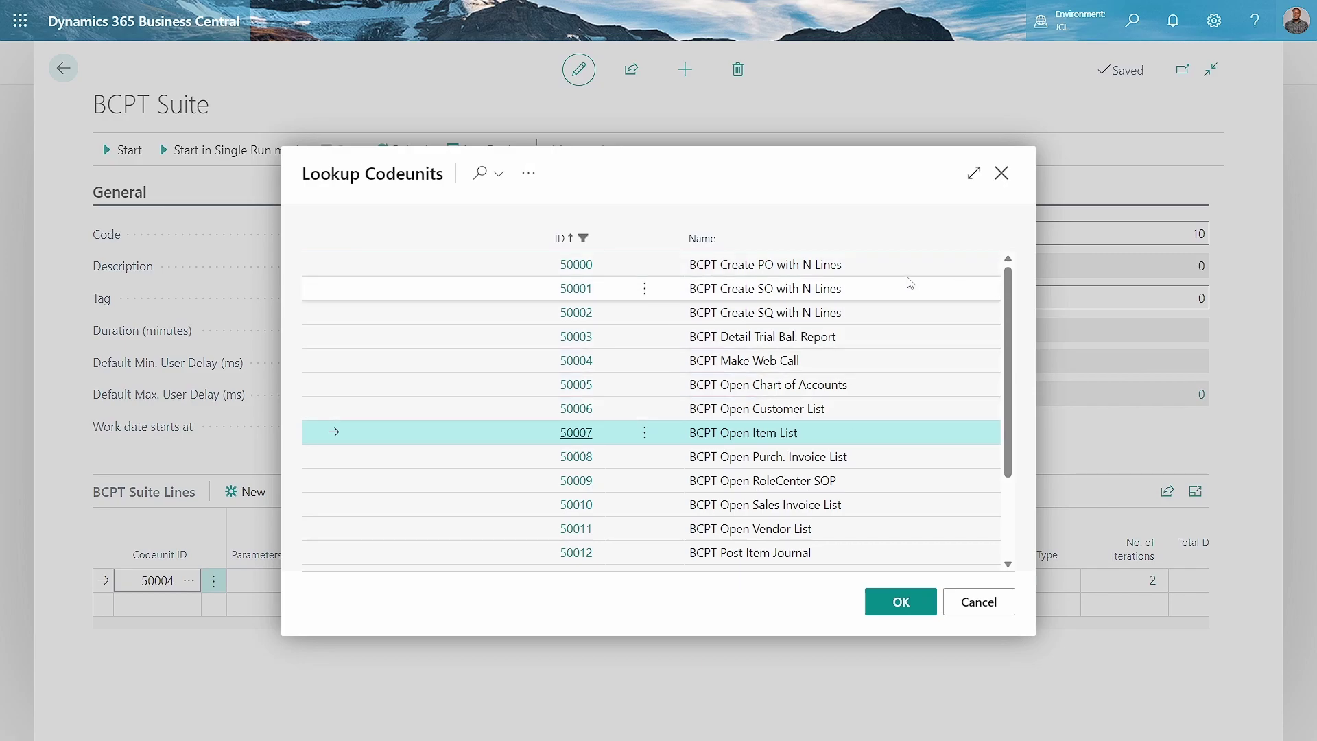
{"action": "left_click", "coordinate": [891, 288]}
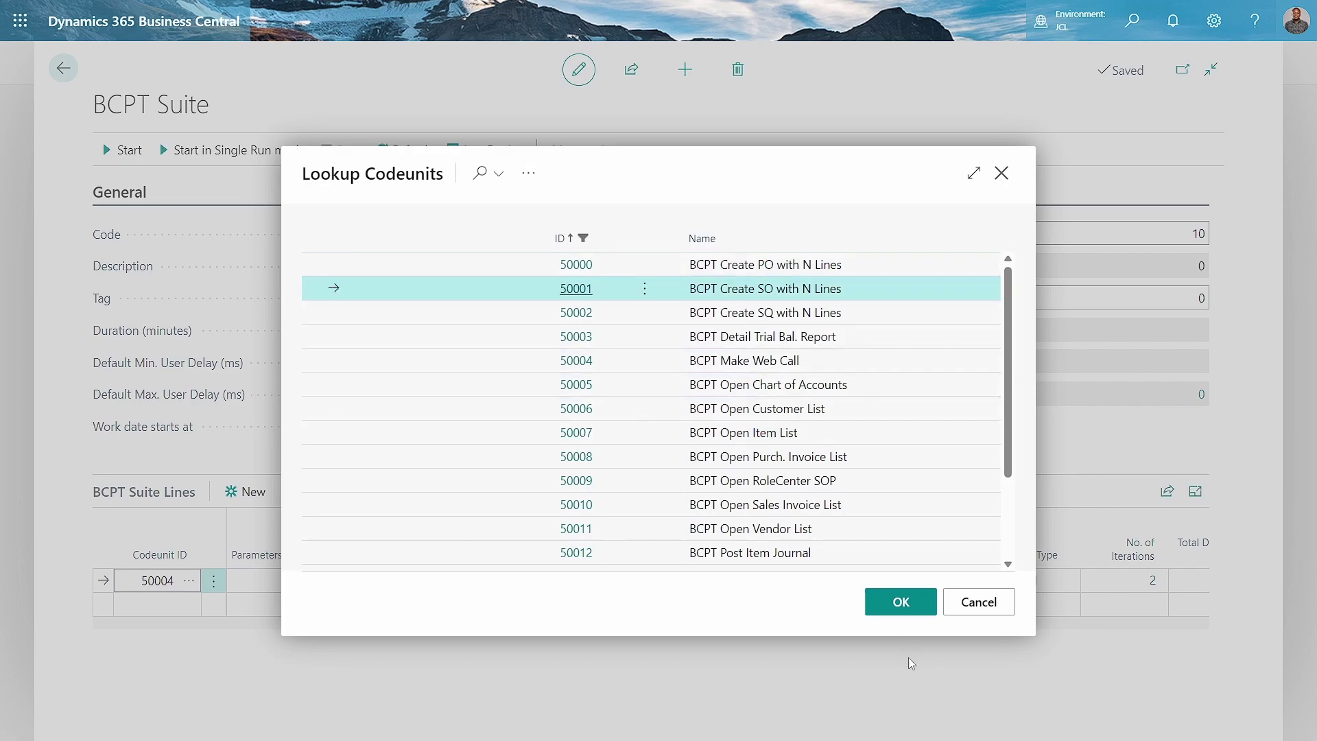
{"action": "left_click", "coordinate": [898, 600]}
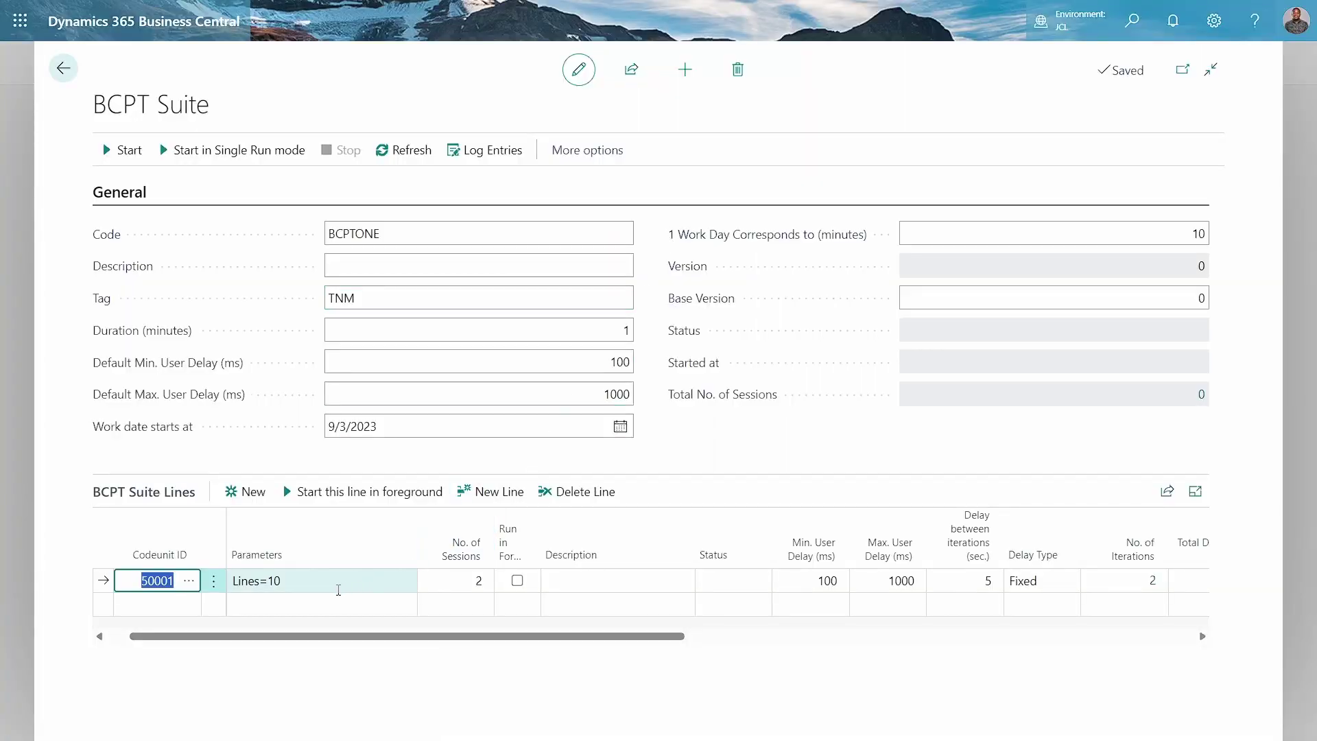
Switch the line to codeunit 50000 BCPT Create PO with N Lines, keeping parameter Lines=10.
{"action": "left_click", "coordinate": [344, 576]}
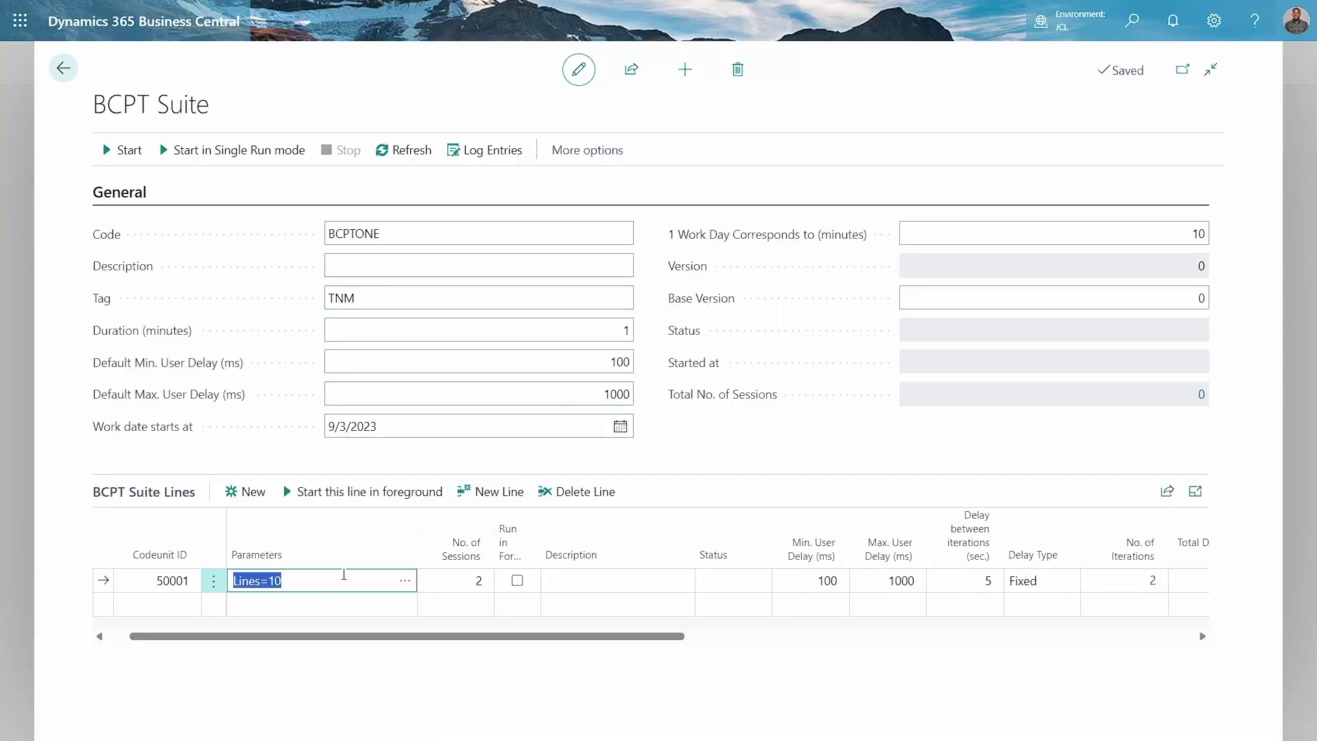
{"action": "left_click", "coordinate": [164, 583]}
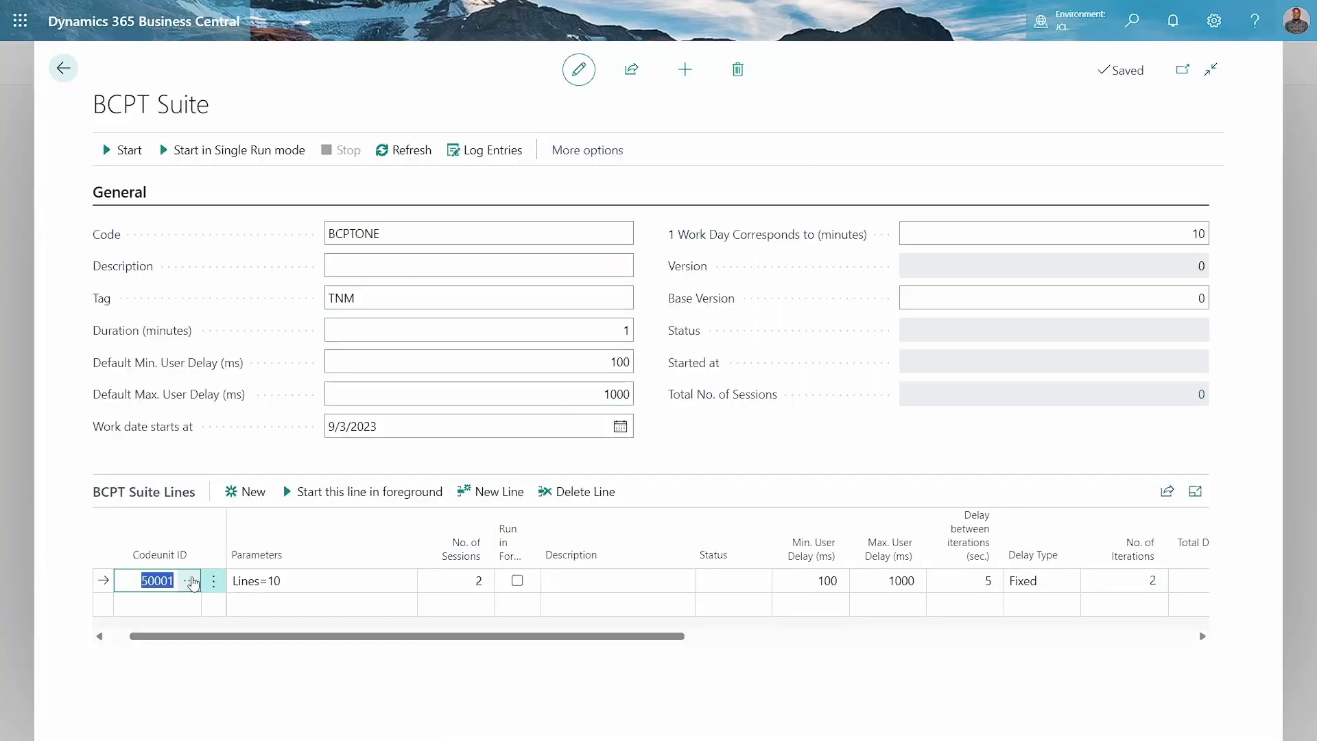
{"action": "left_click", "coordinate": [188, 580]}
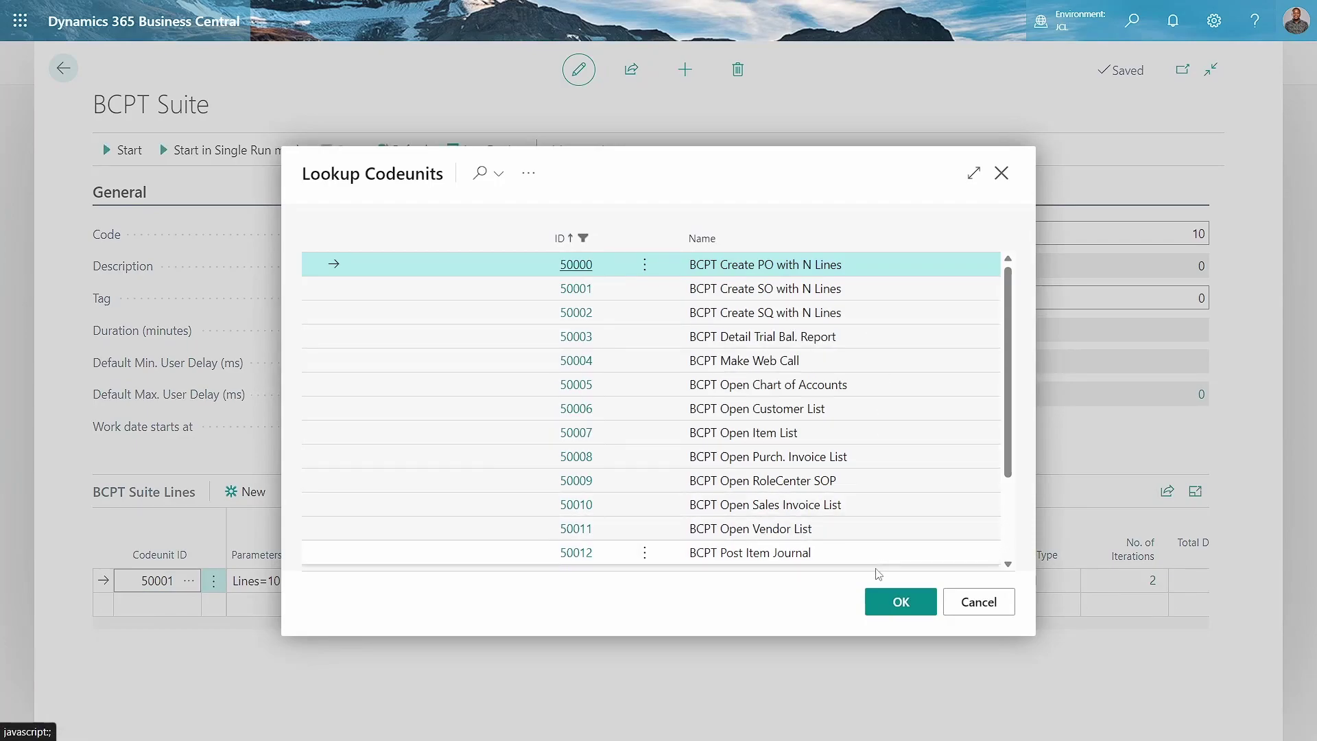
{"action": "left_click", "coordinate": [887, 601]}
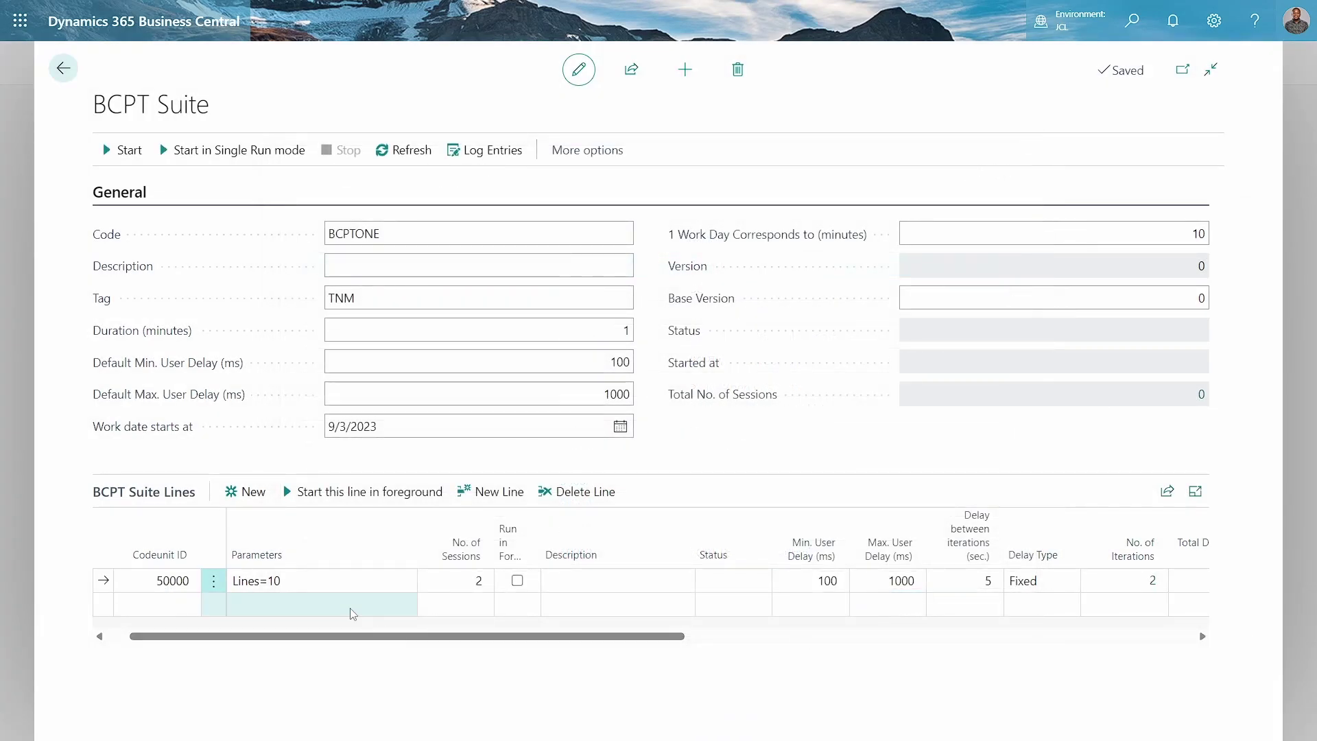
Set the codeunit 50000 line to 4 sessions, keeping the 100–1000 ms user delays.
{"action": "left_click", "coordinate": [311, 582]}
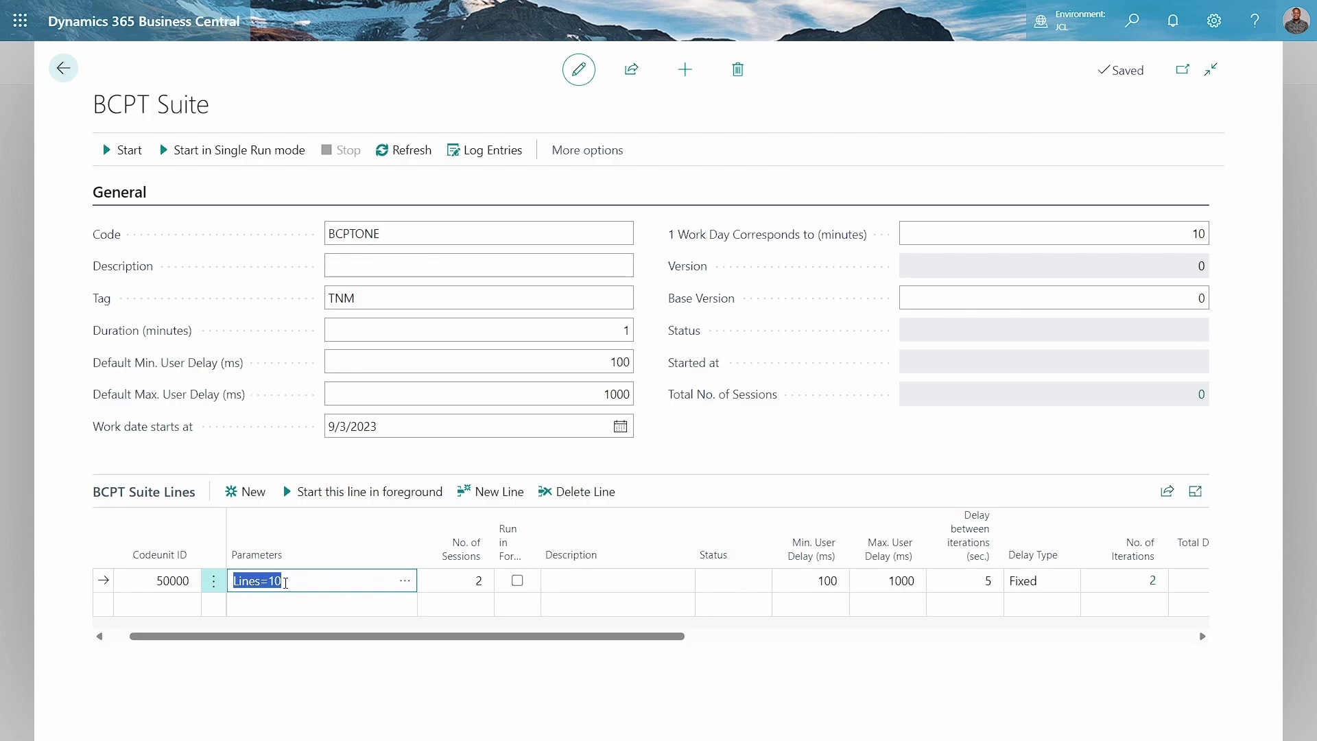
{"action": "left_click", "coordinate": [285, 582]}
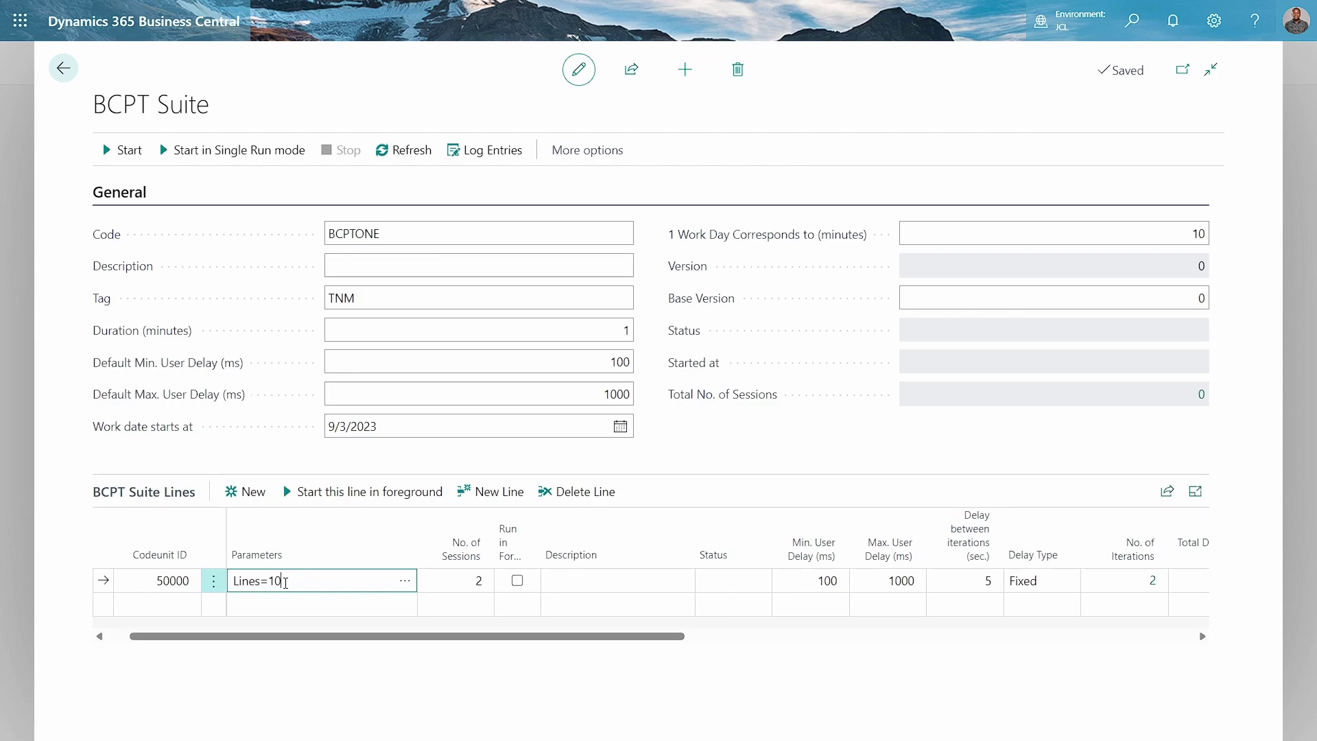
{"action": "left_click", "coordinate": [476, 583]}
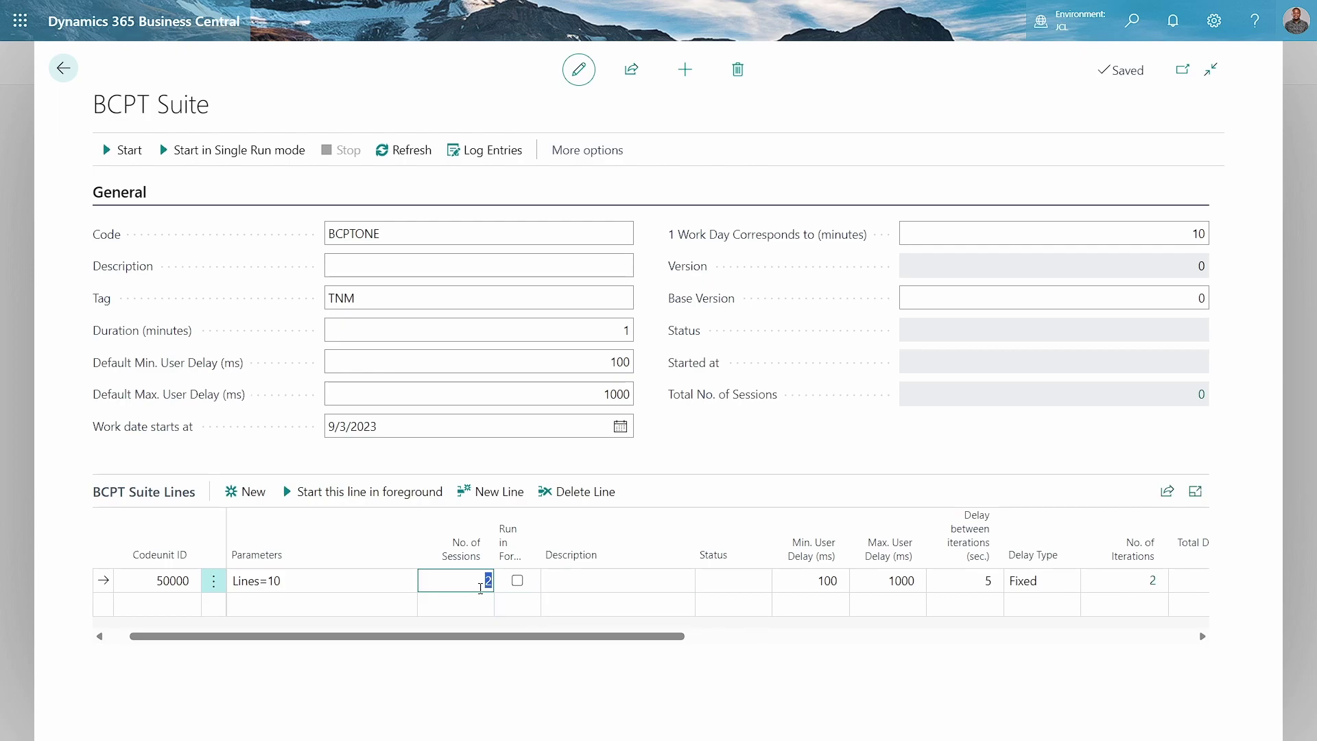
{"action": "type", "text": "4"}
{"action": "left_click", "coordinate": [549, 583]}
{"action": "key", "text": "Tab"}
{"action": "key", "text": "Tab"}
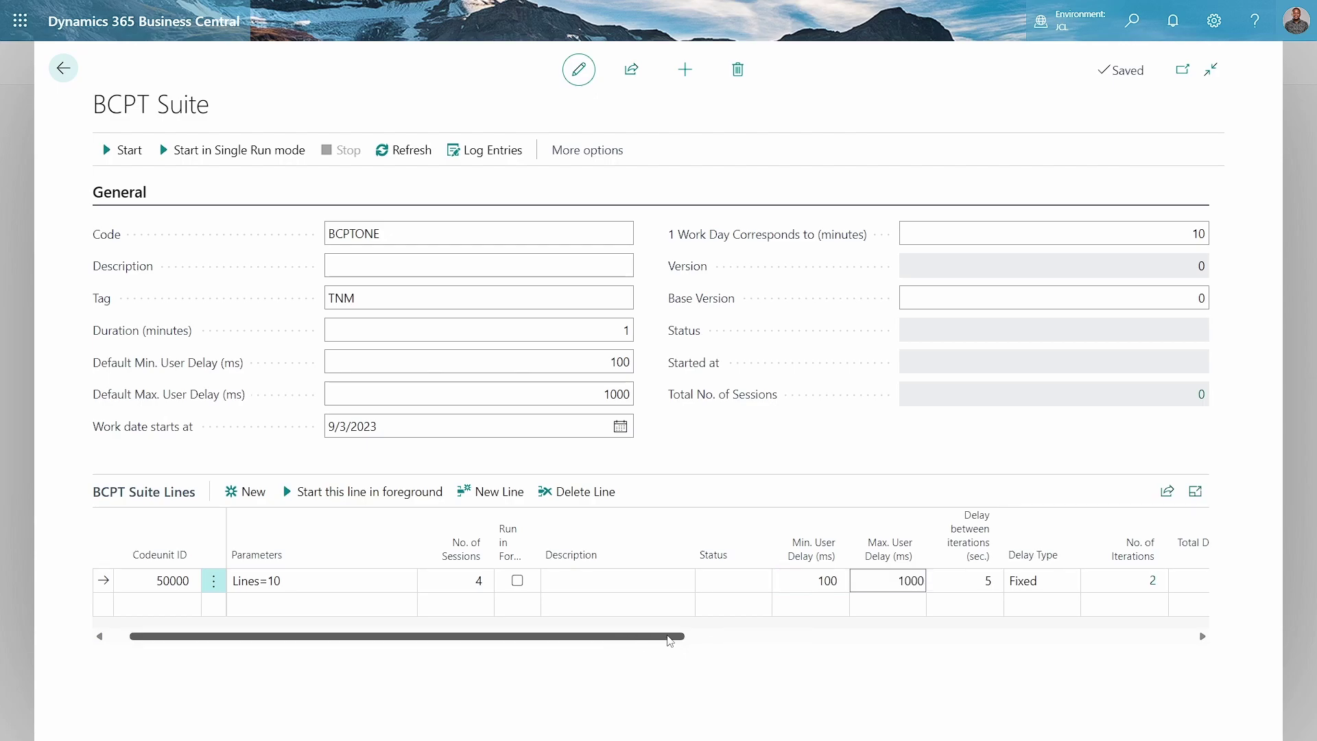
{"action": "right_click", "coordinate": [664, 636]}
{"action": "left_click", "coordinate": [739, 658]}
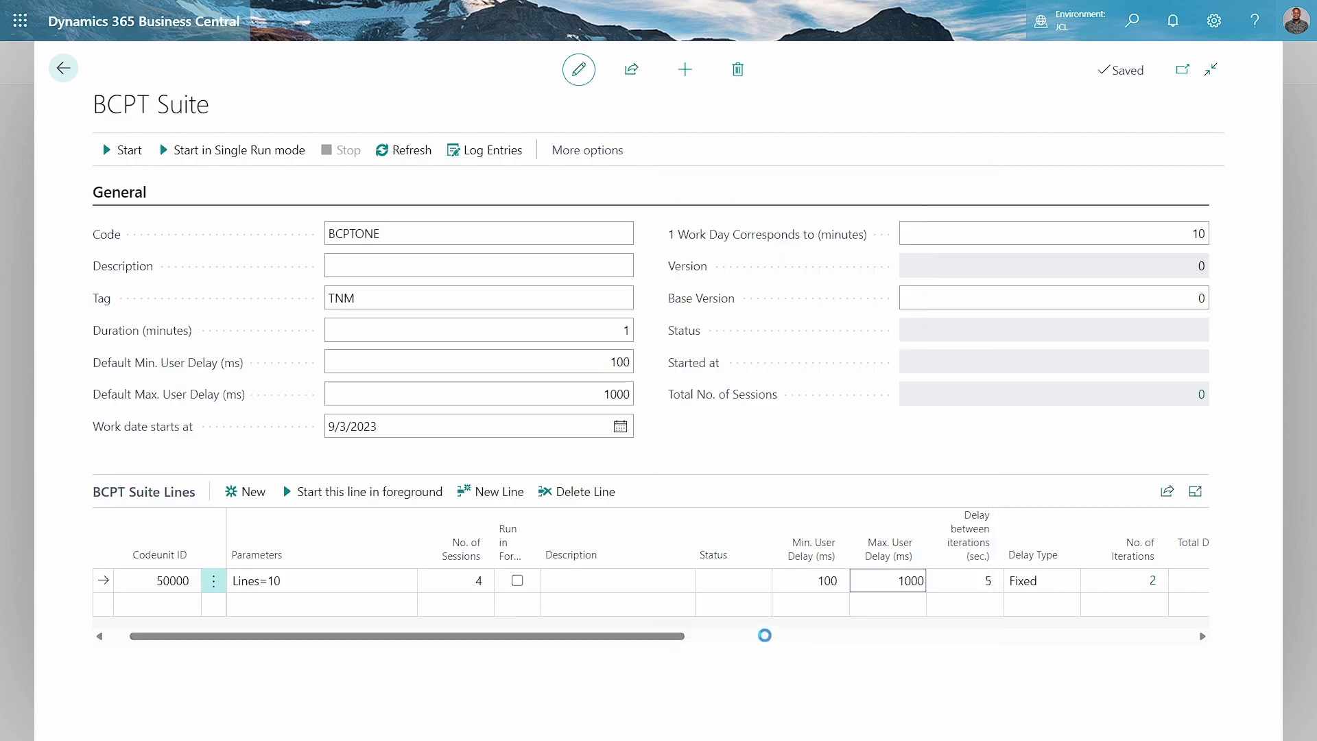
{"action": "left_click", "coordinate": [777, 637]}
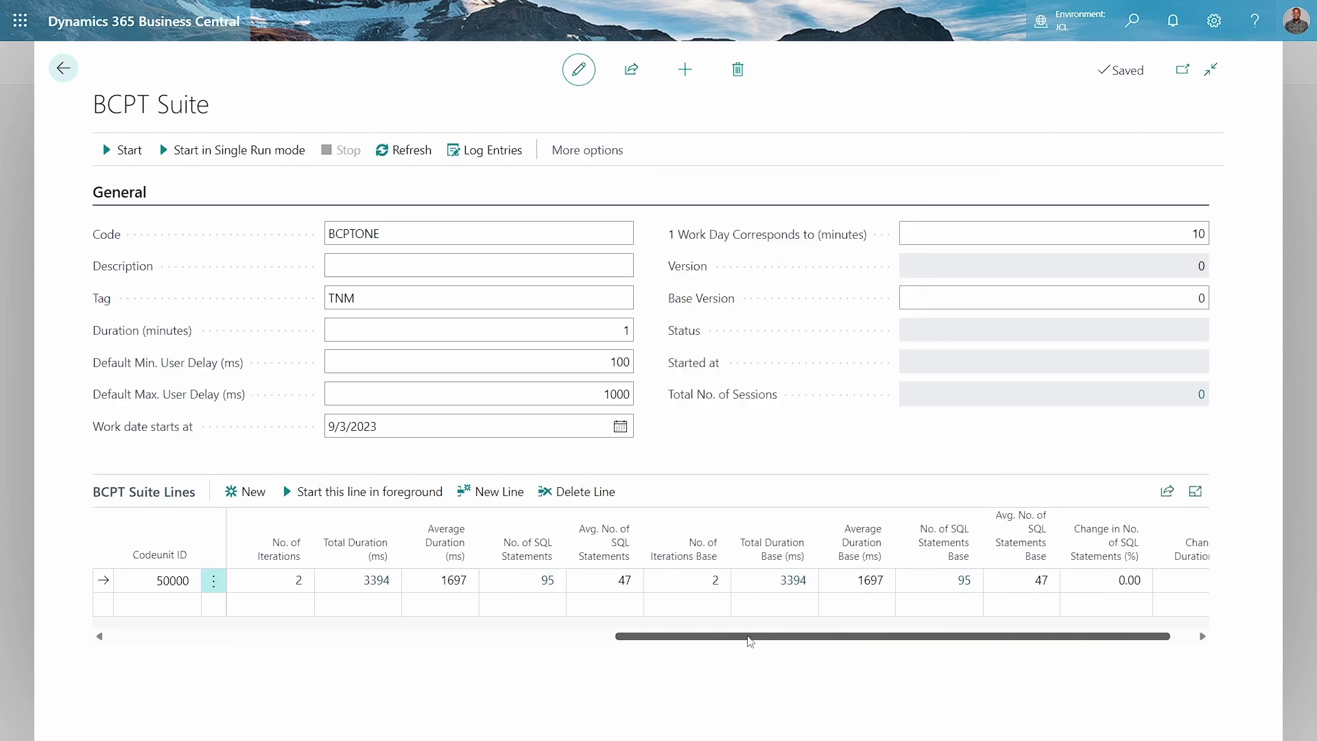
{"action": "right_click", "coordinate": [1162, 636]}
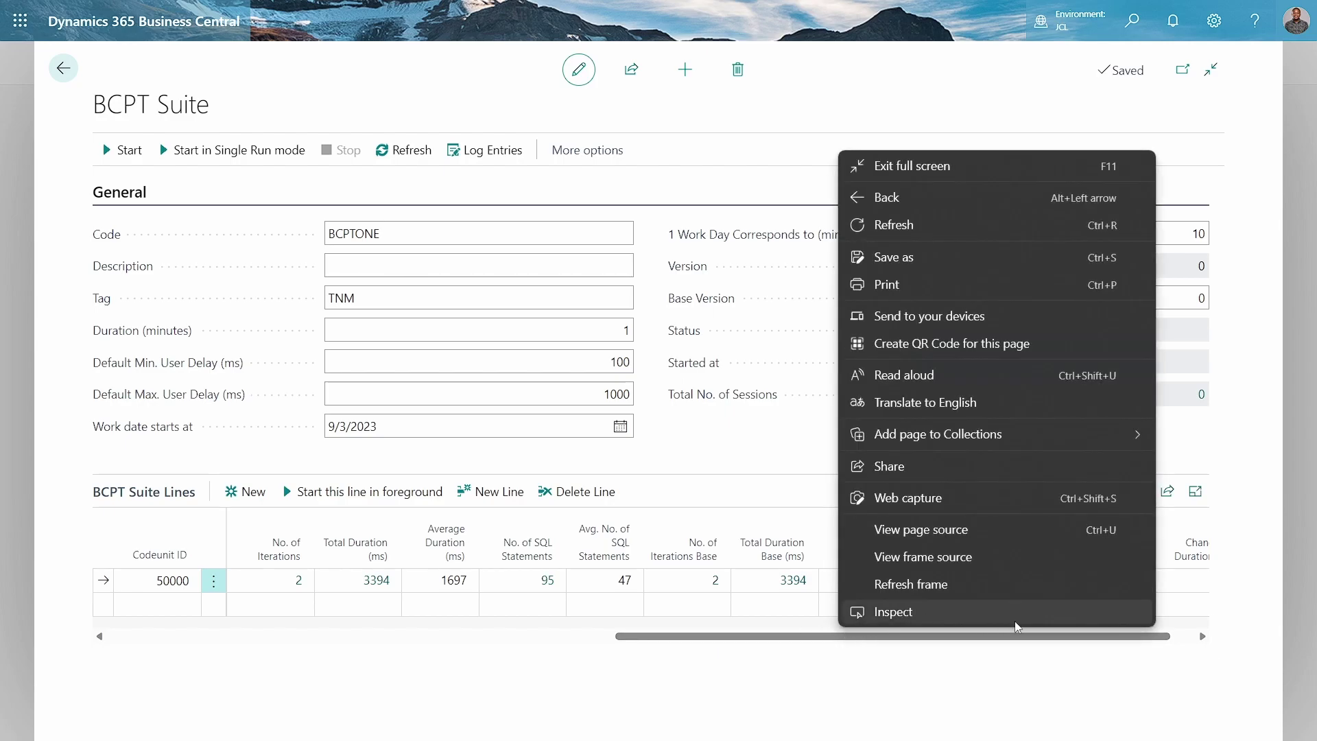
{"action": "left_click", "coordinate": [1164, 638]}
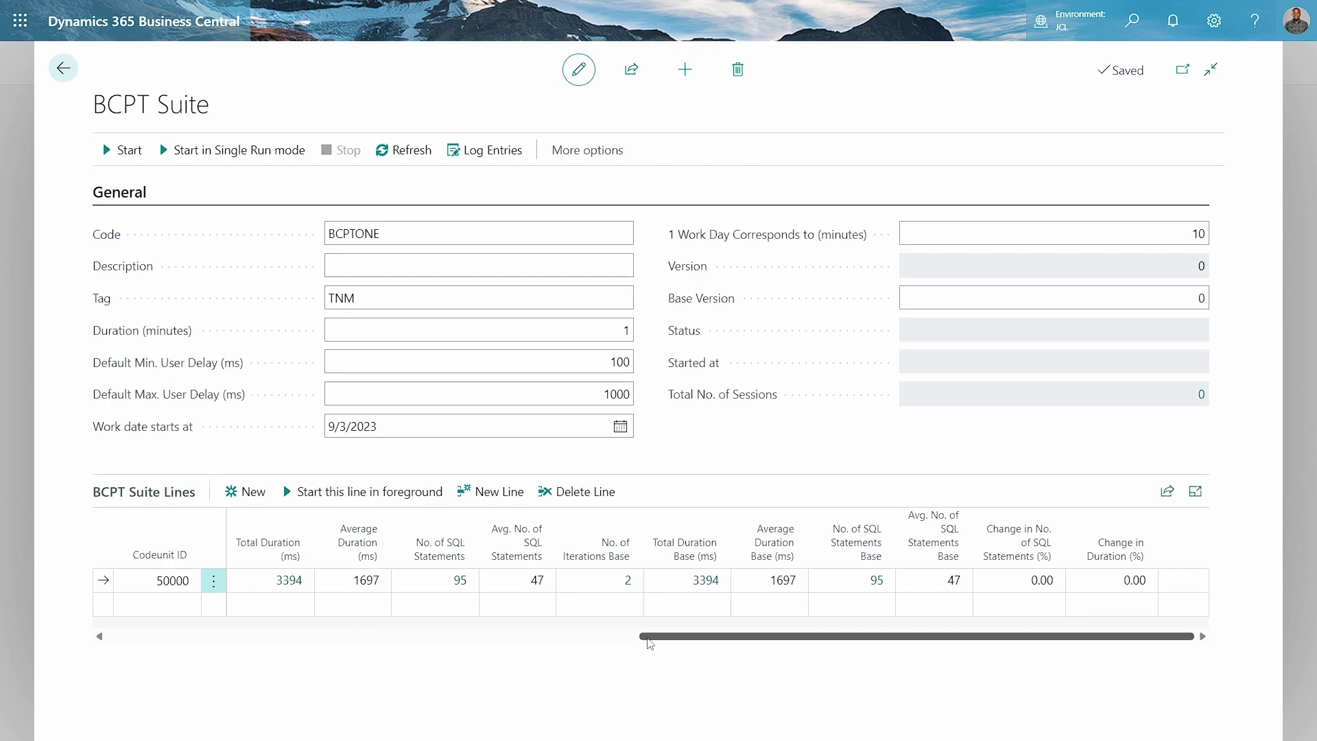
{"action": "right_click", "coordinate": [488, 642]}
{"action": "left_click", "coordinate": [434, 651]}
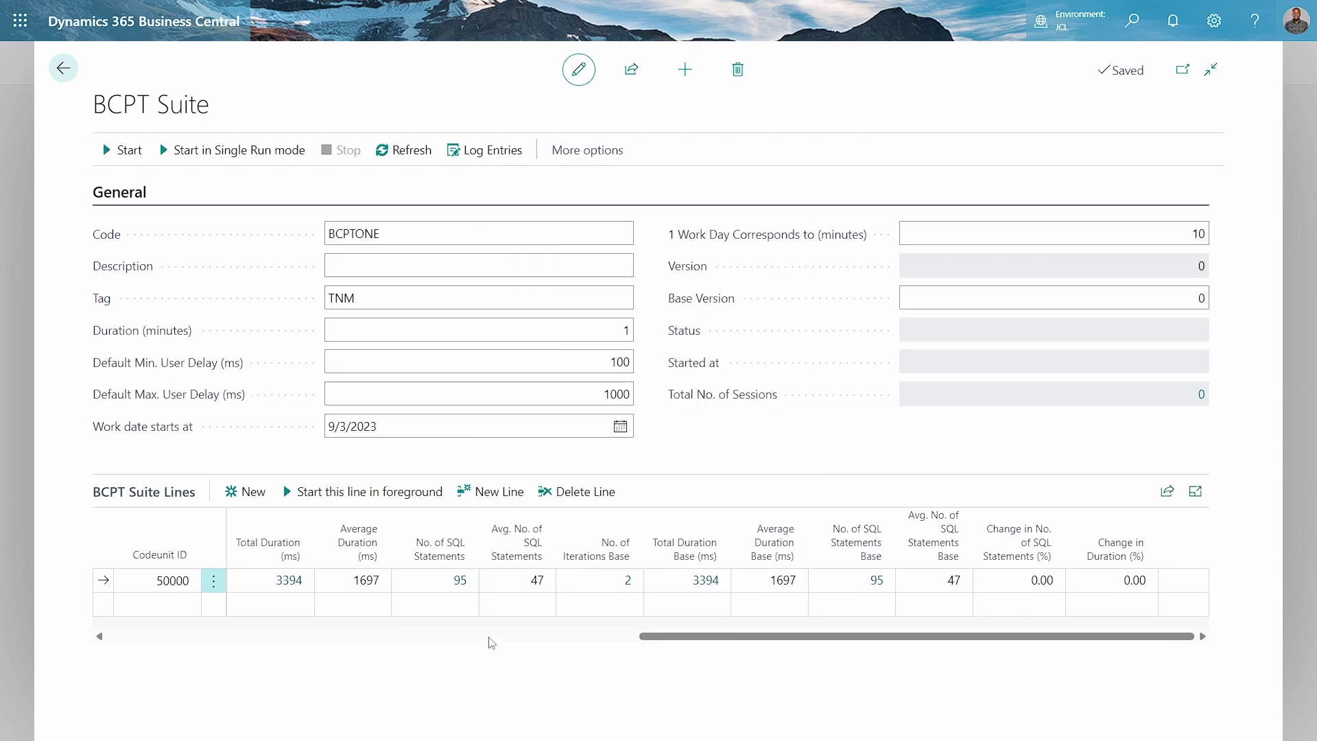
{"action": "left_click", "coordinate": [490, 637]}
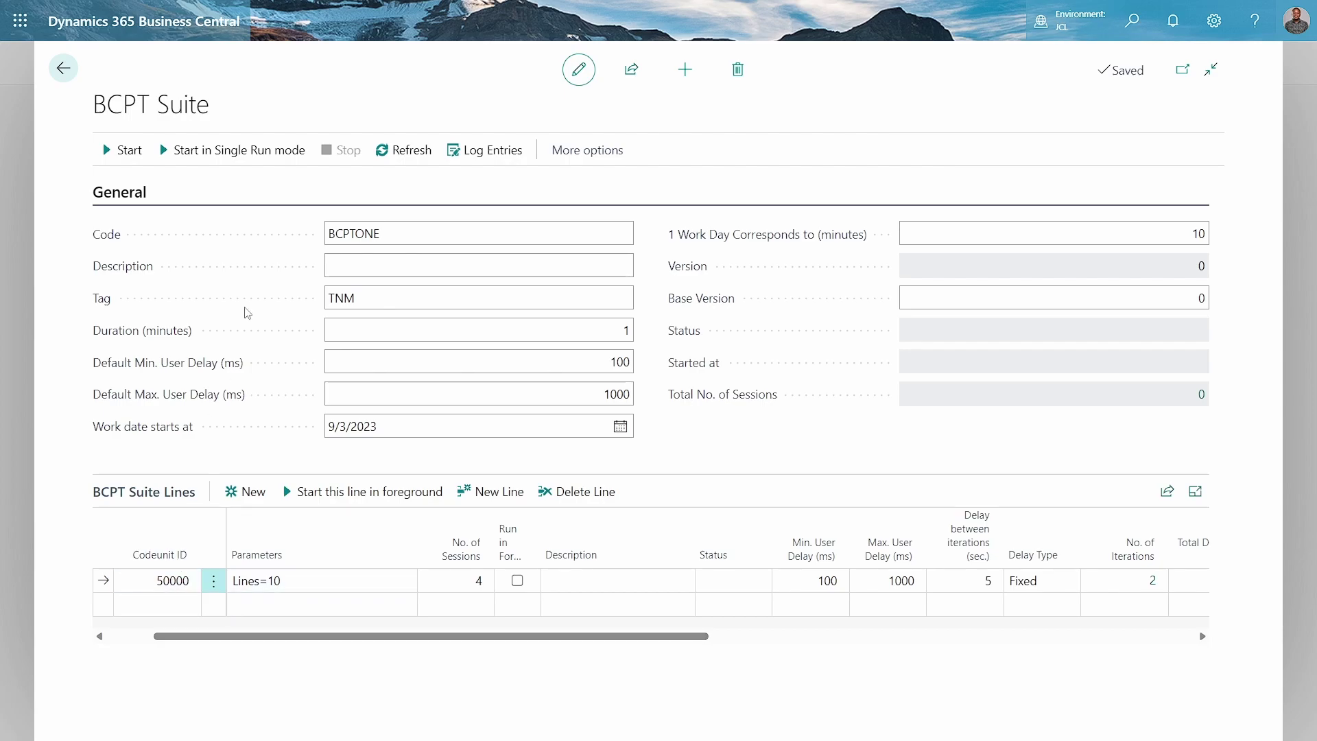
Start the BCPTONE suite run with 4 sessions on its codeunit 50000 line.
{"action": "left_click", "coordinate": [123, 150]}
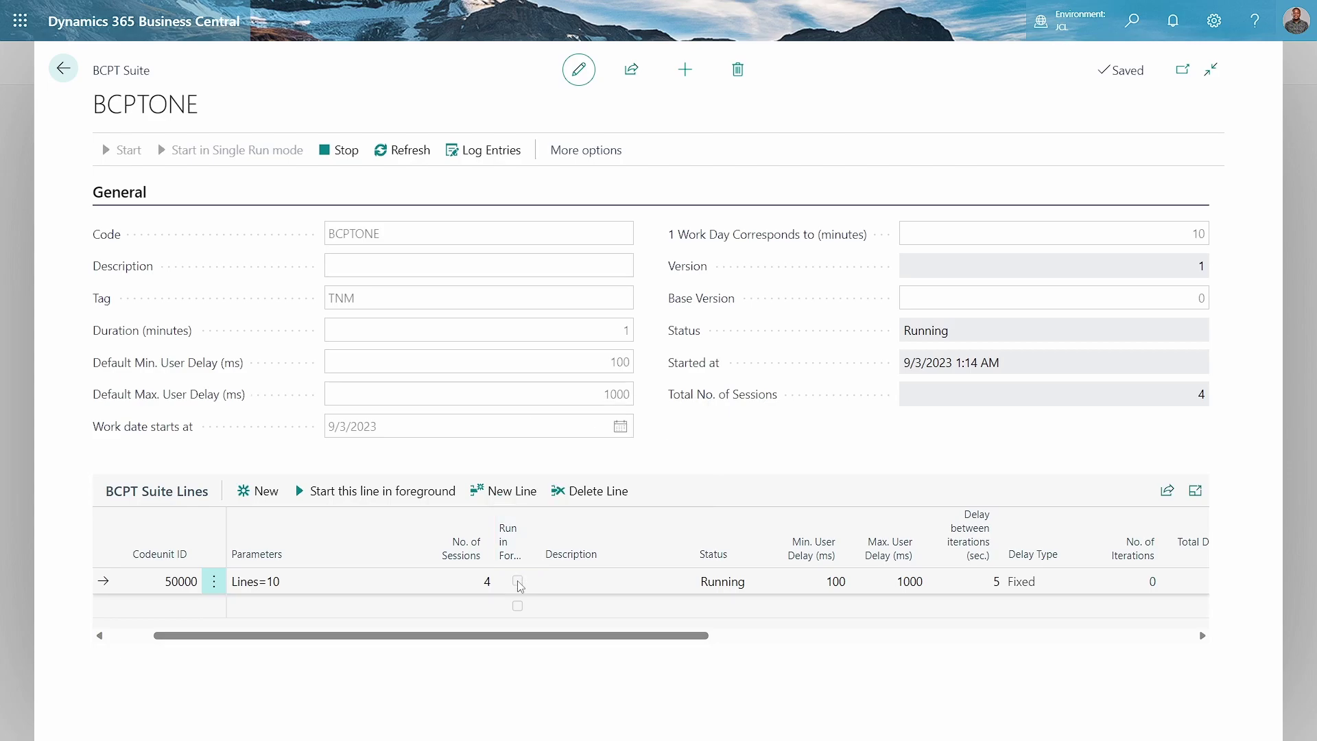
{"action": "left_click", "coordinate": [133, 637]}
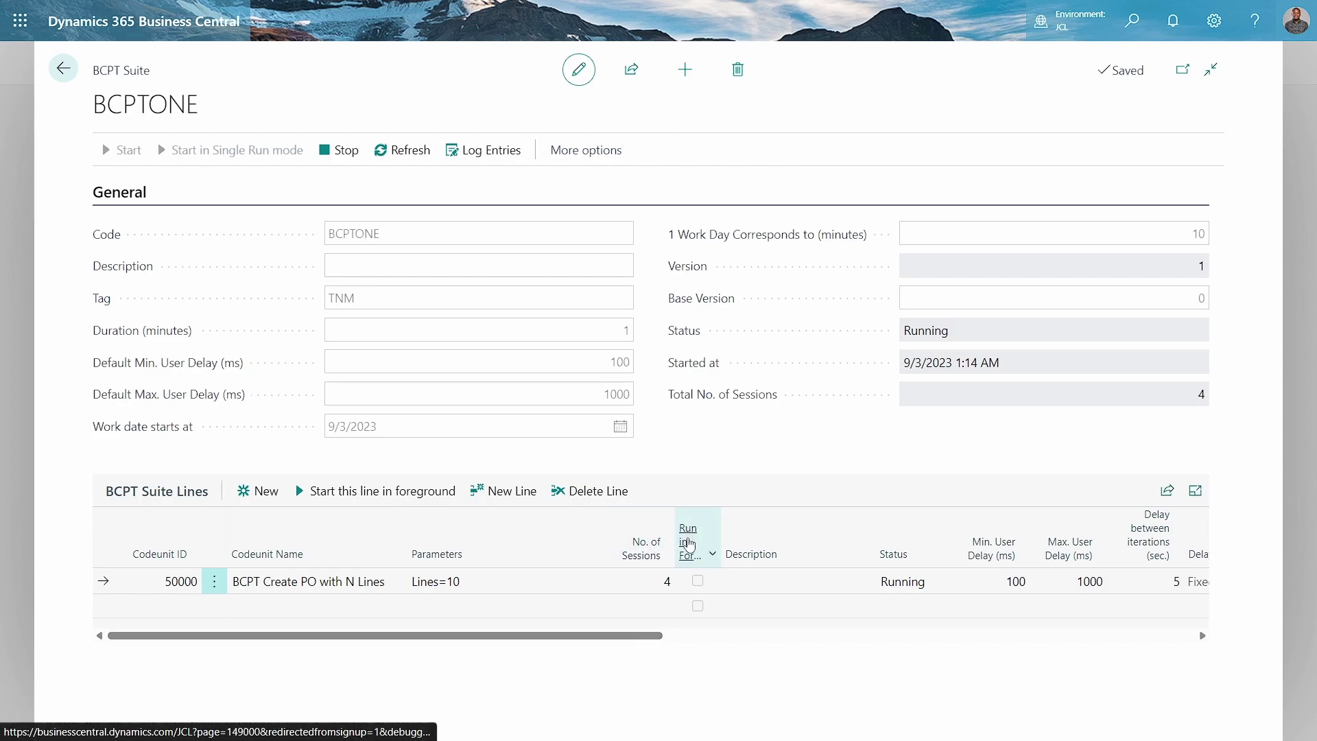
{"action": "mouse_move", "coordinate": [688, 545]}
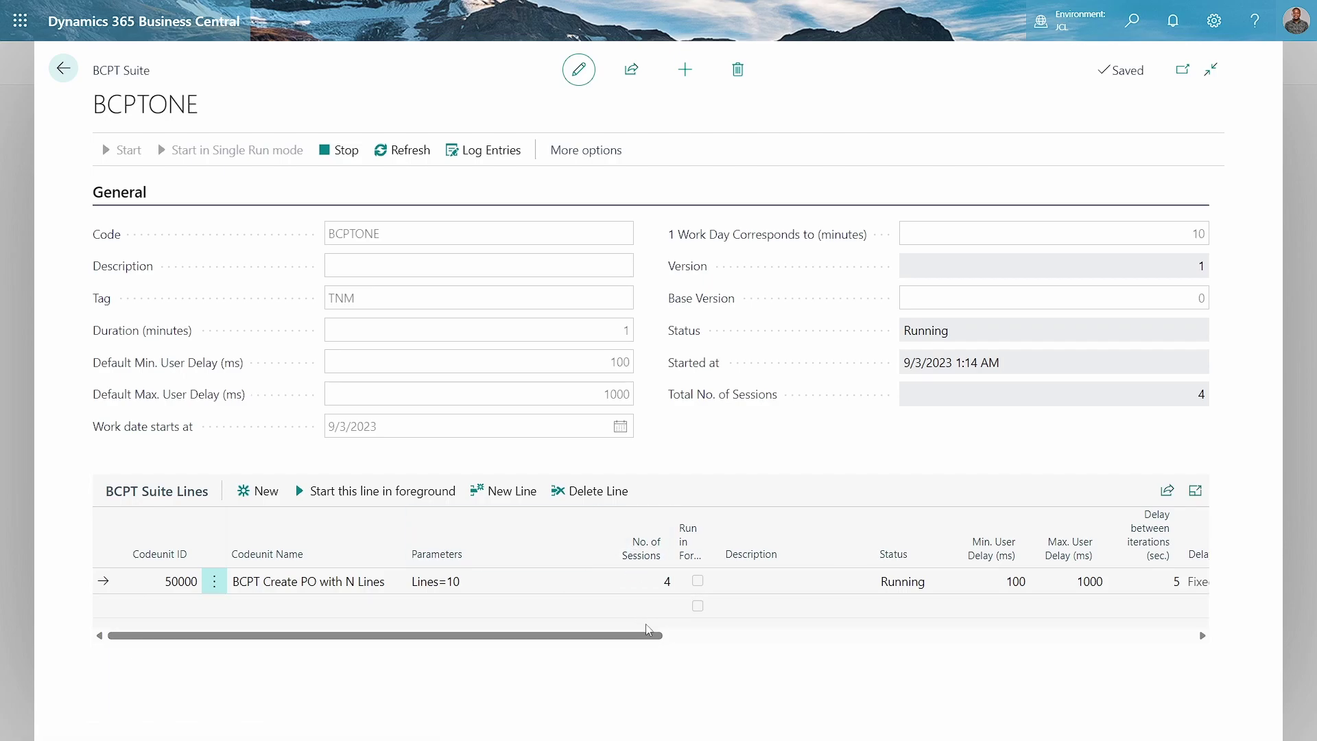
Refresh the suite to confirm Completed and review 12 iterations, 16487 ms and 2613 SQL statements.
{"action": "left_click", "coordinate": [717, 642]}
{"action": "left_click", "coordinate": [718, 640]}
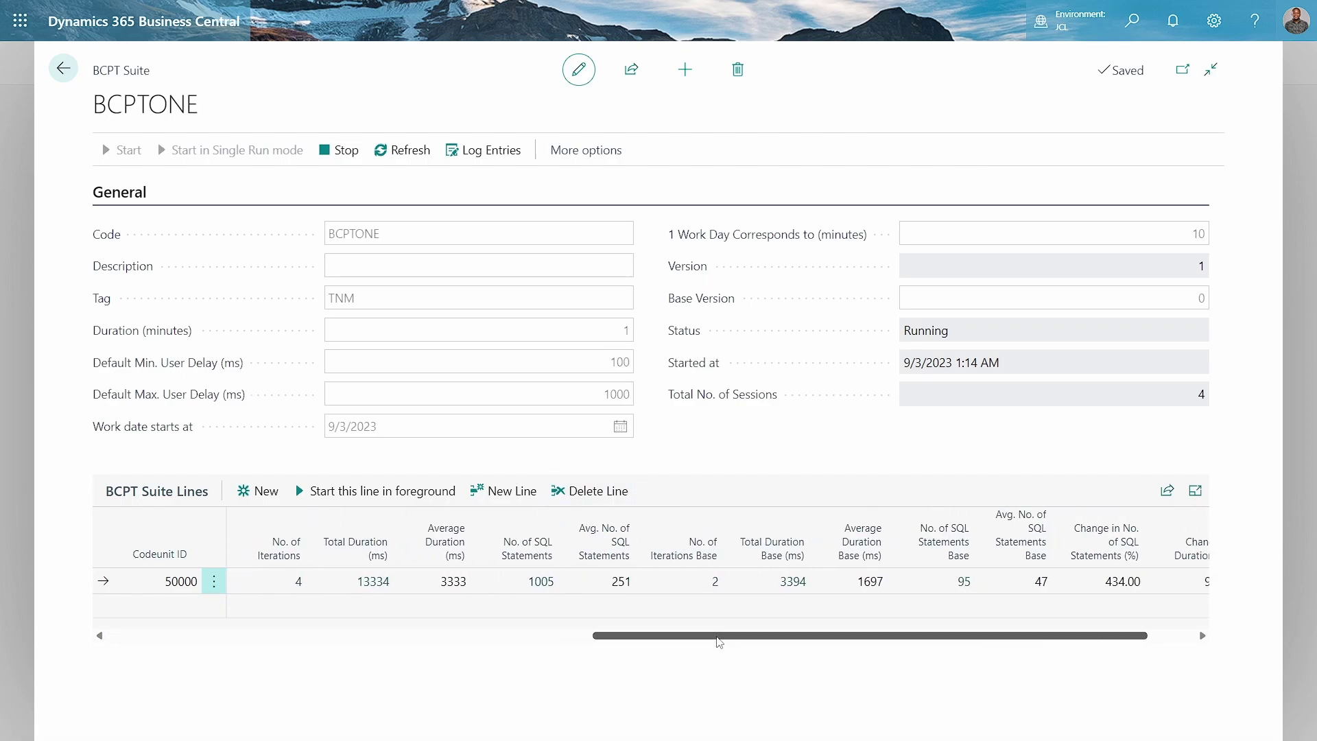
{"action": "left_click_drag", "start_coordinate": [718, 642], "coordinate": [132, 655]}
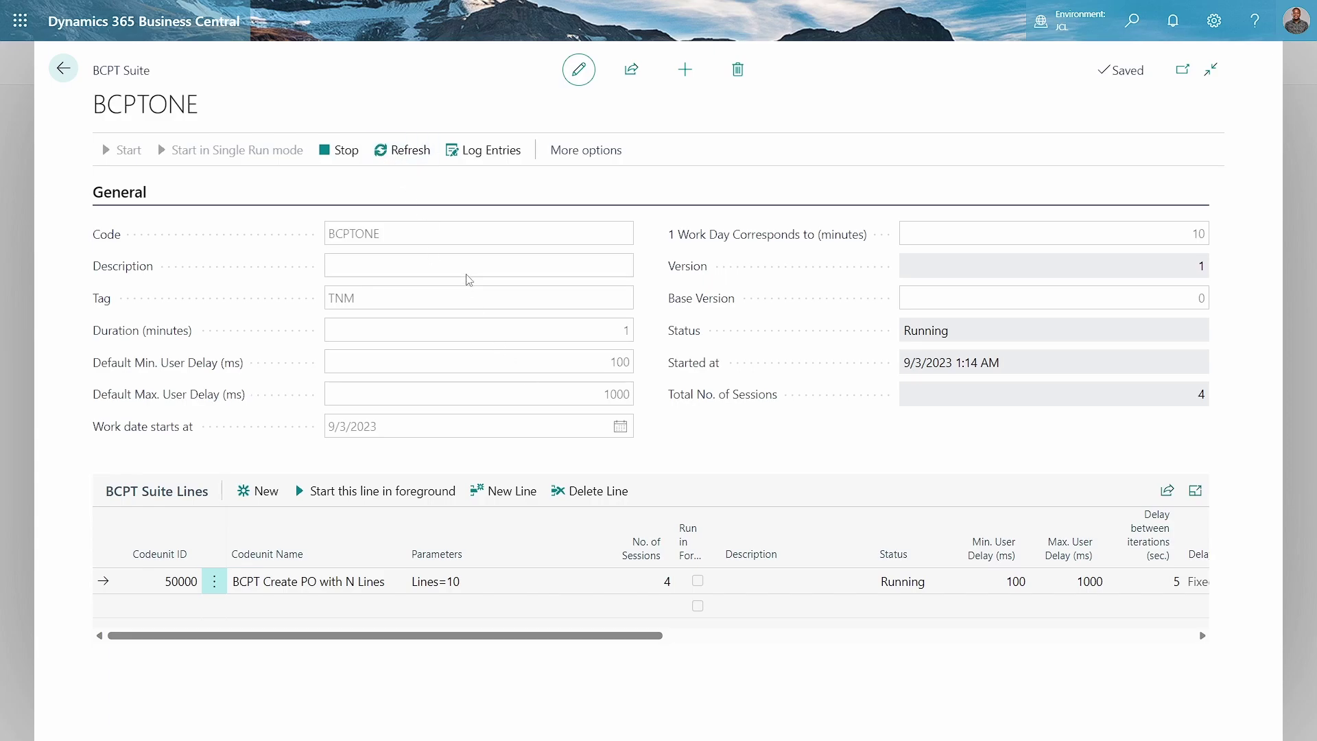
{"action": "left_click", "coordinate": [387, 152]}
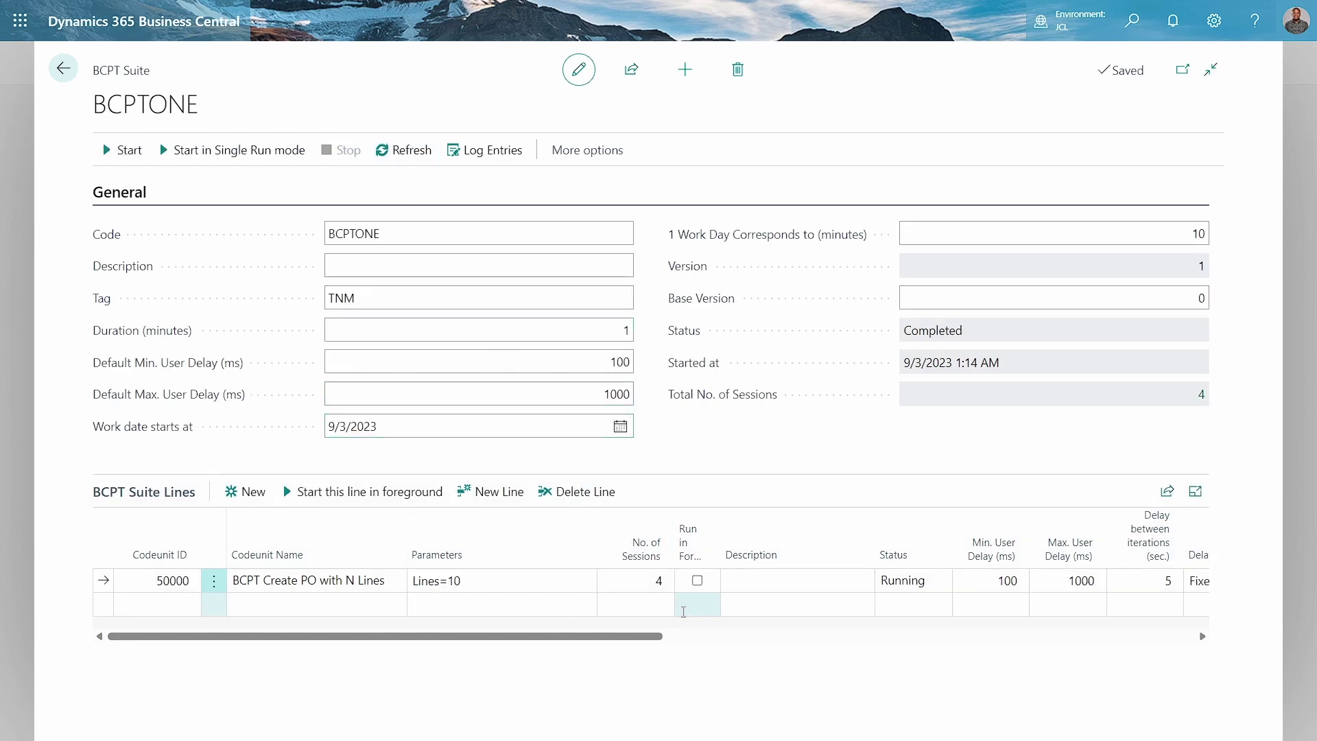
{"action": "left_click", "coordinate": [739, 637]}
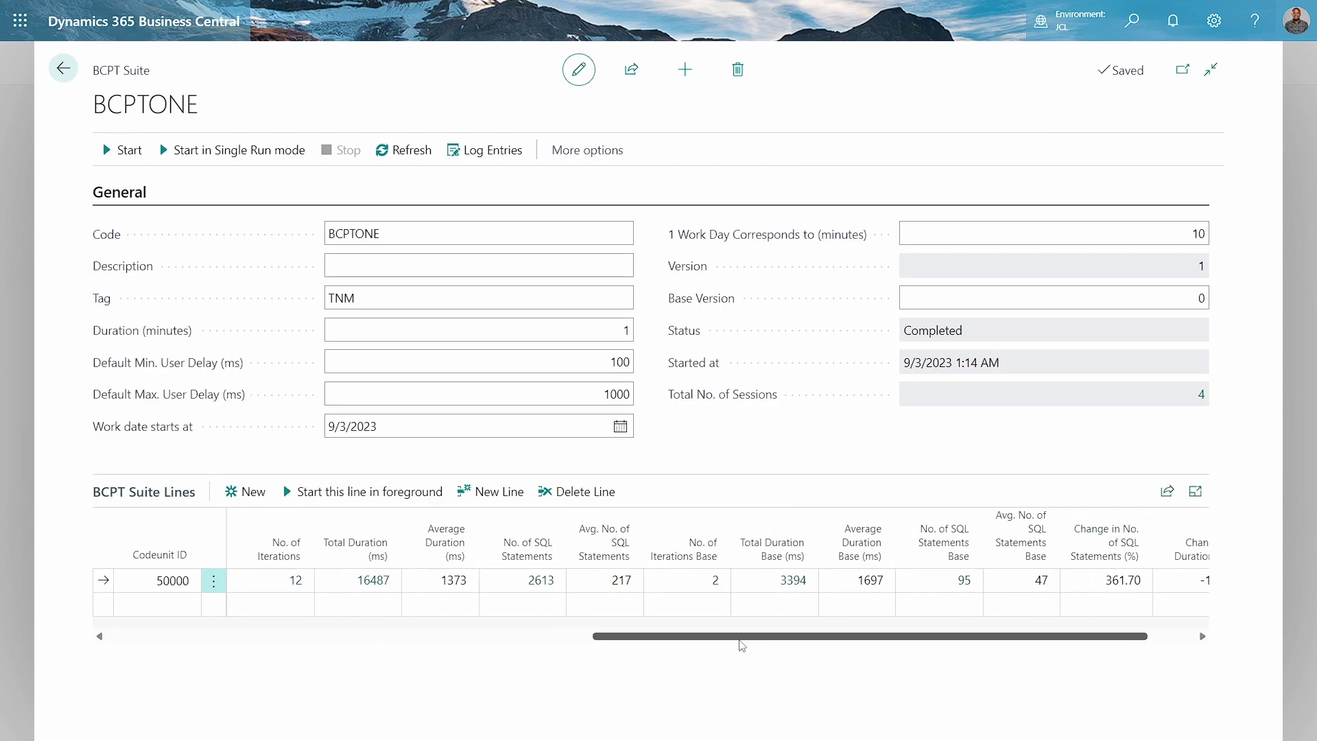
{"action": "left_click_drag", "start_coordinate": [741, 645], "coordinate": [892, 641]}
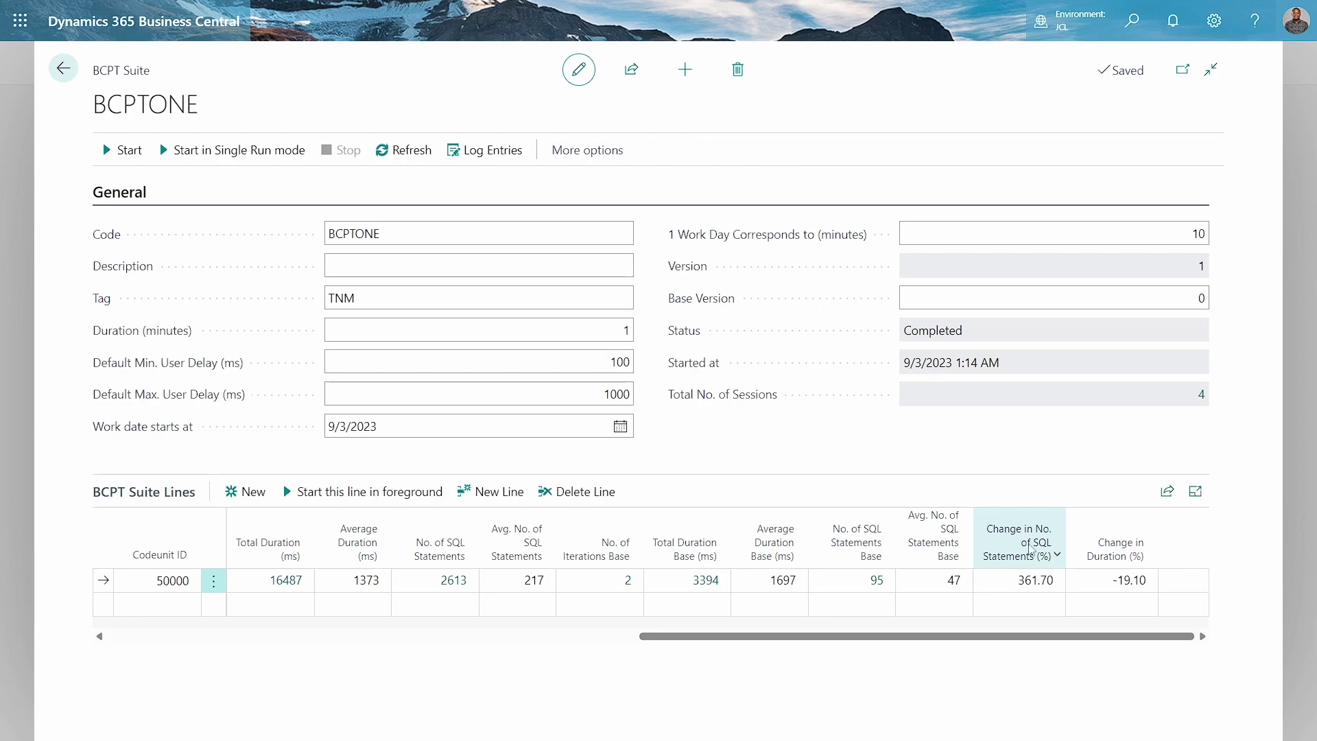
{"action": "mouse_move", "coordinate": [1030, 554]}
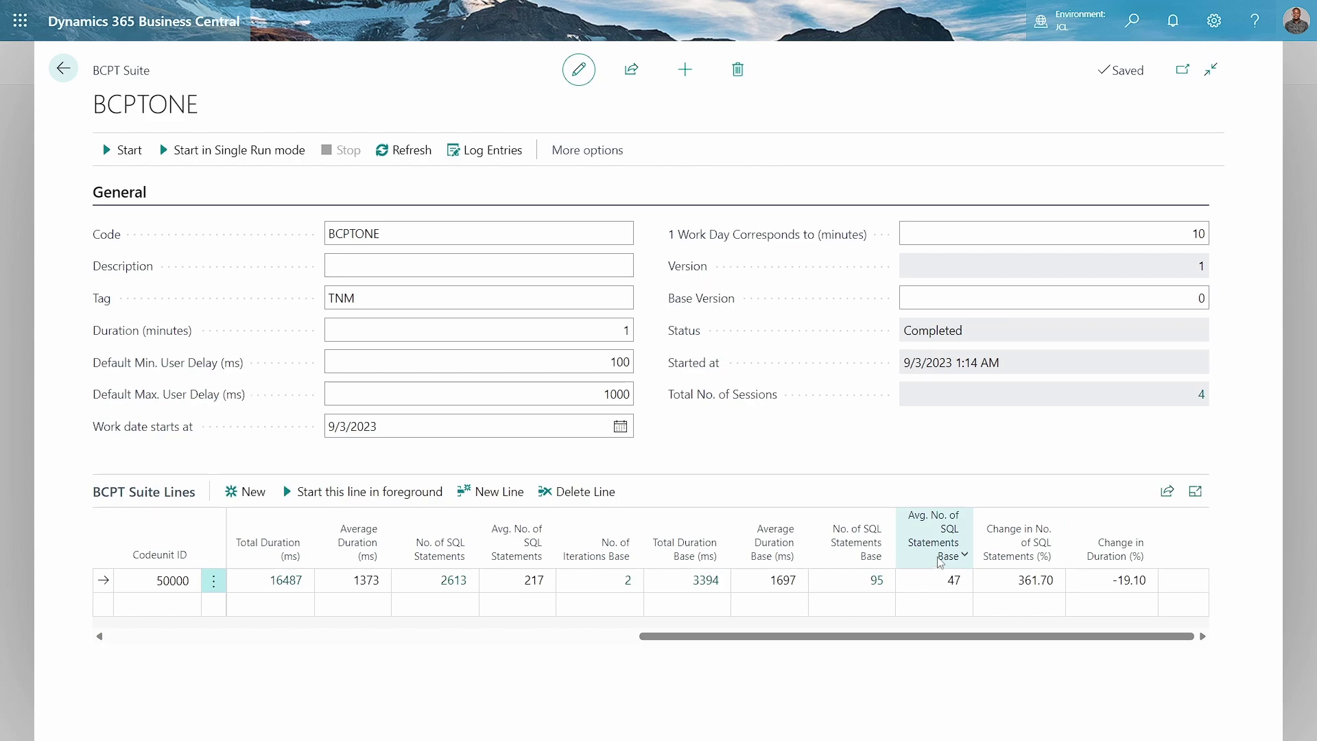
{"action": "mouse_move", "coordinate": [939, 561]}
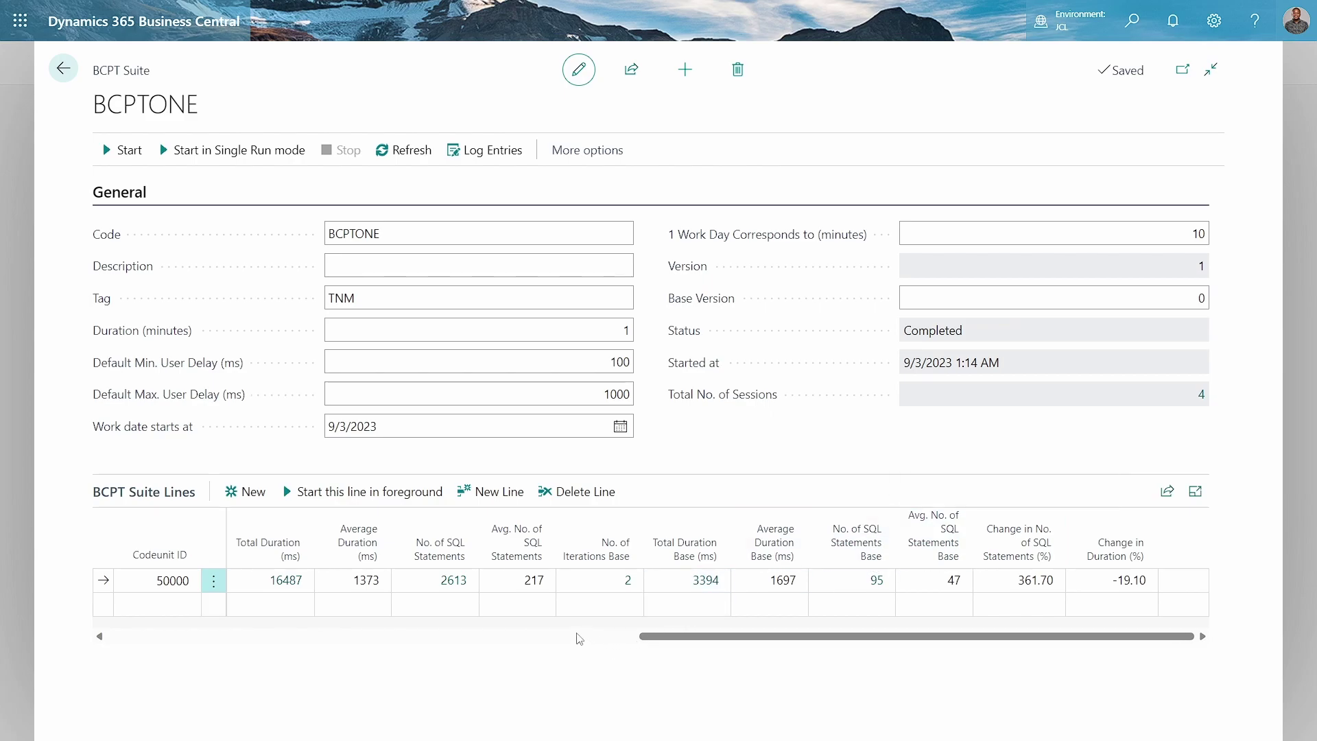
{"action": "left_click", "coordinate": [579, 639]}
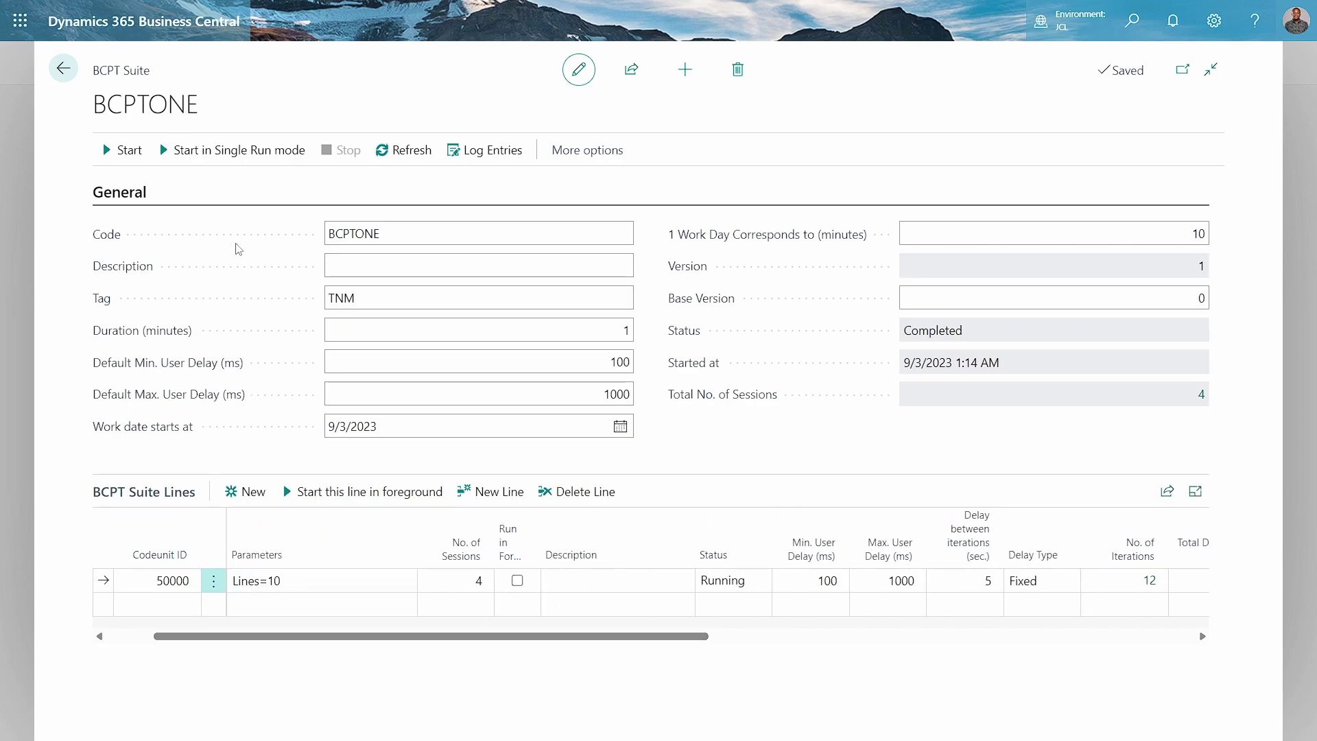
Open BCPT Log Entries and browse codeunit 50000's per-session operations, such as Add Order at about 1215 ms.
{"action": "left_click", "coordinate": [466, 153]}
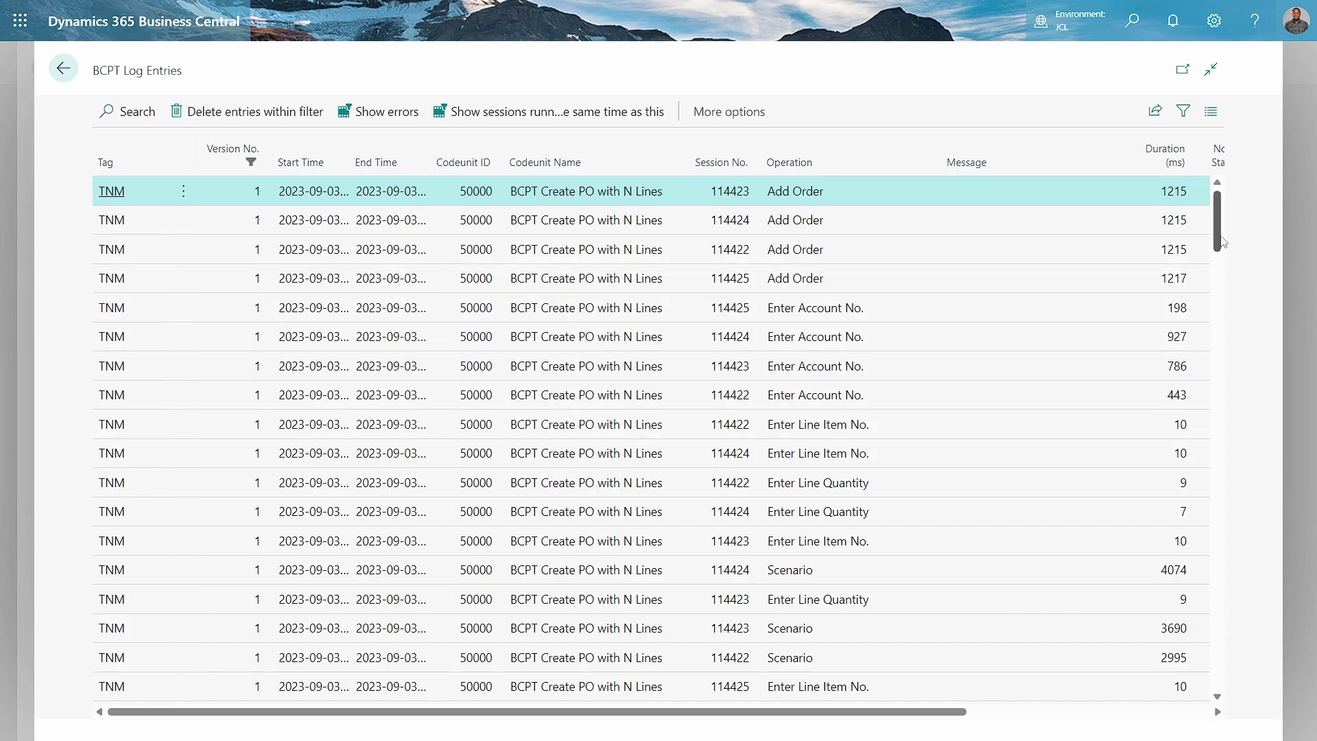
{"action": "right_click", "coordinate": [1219, 265]}
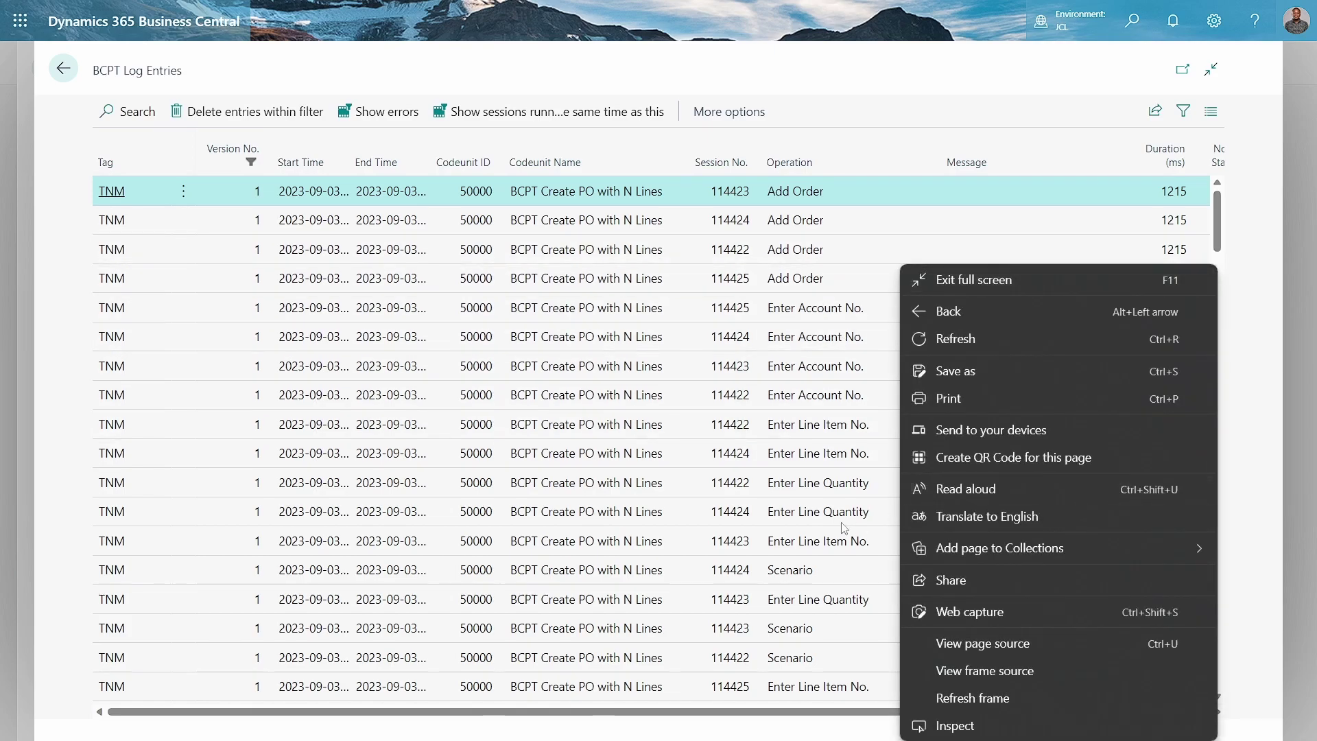
{"action": "left_click", "coordinate": [814, 548]}
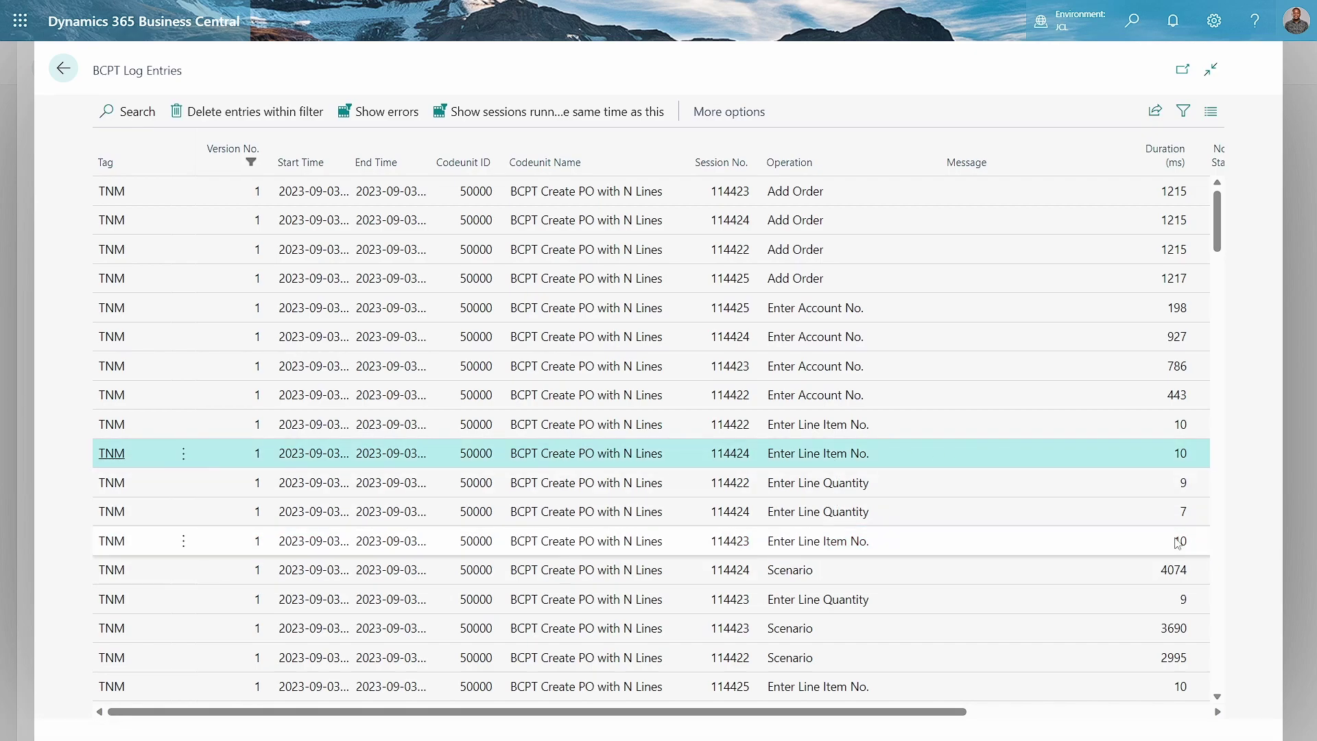
{"action": "scroll", "coordinate": [1219, 596], "scroll_direction": "down", "scroll_amount": 3}
{"action": "scroll", "coordinate": [1219, 597], "scroll_direction": "down", "scroll_amount": 10}
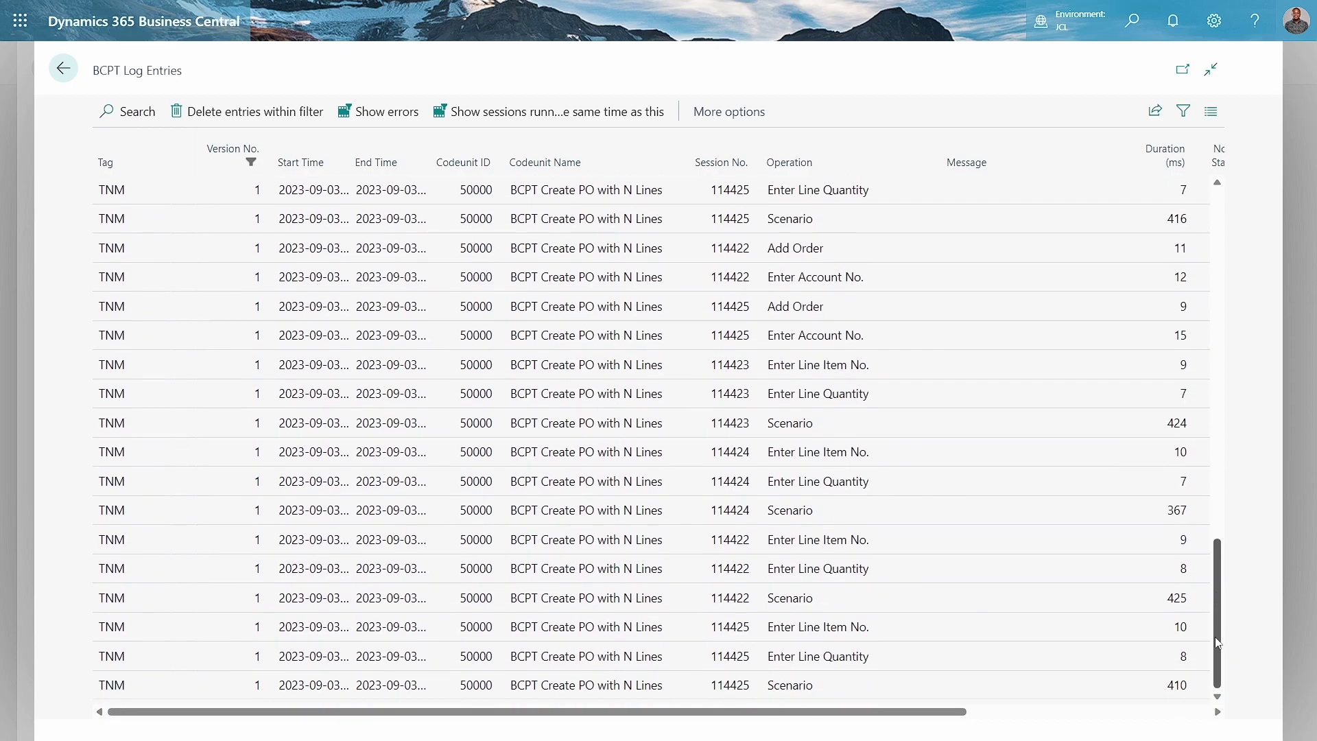
{"action": "right_click", "coordinate": [1212, 558]}
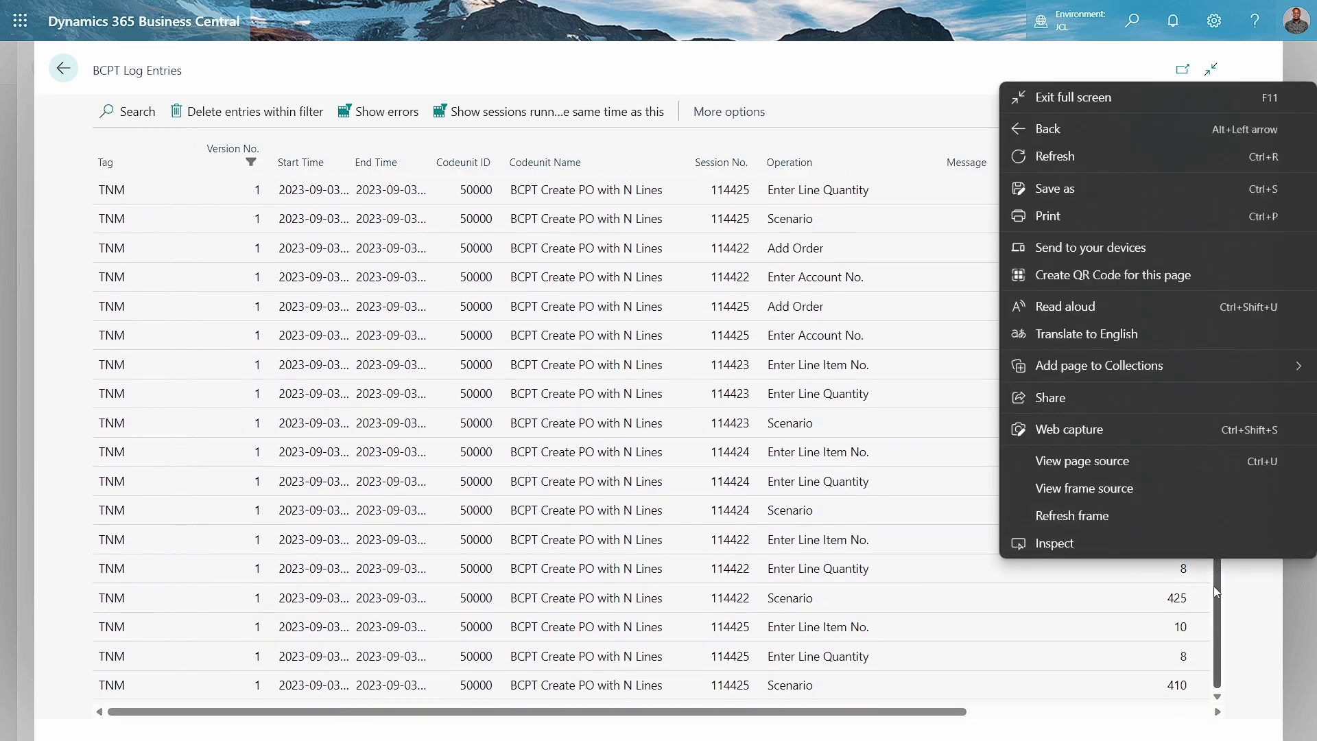
{"action": "left_click", "coordinate": [1213, 591]}
{"action": "scroll", "coordinate": [1225, 367], "scroll_direction": "up", "scroll_amount": 5}
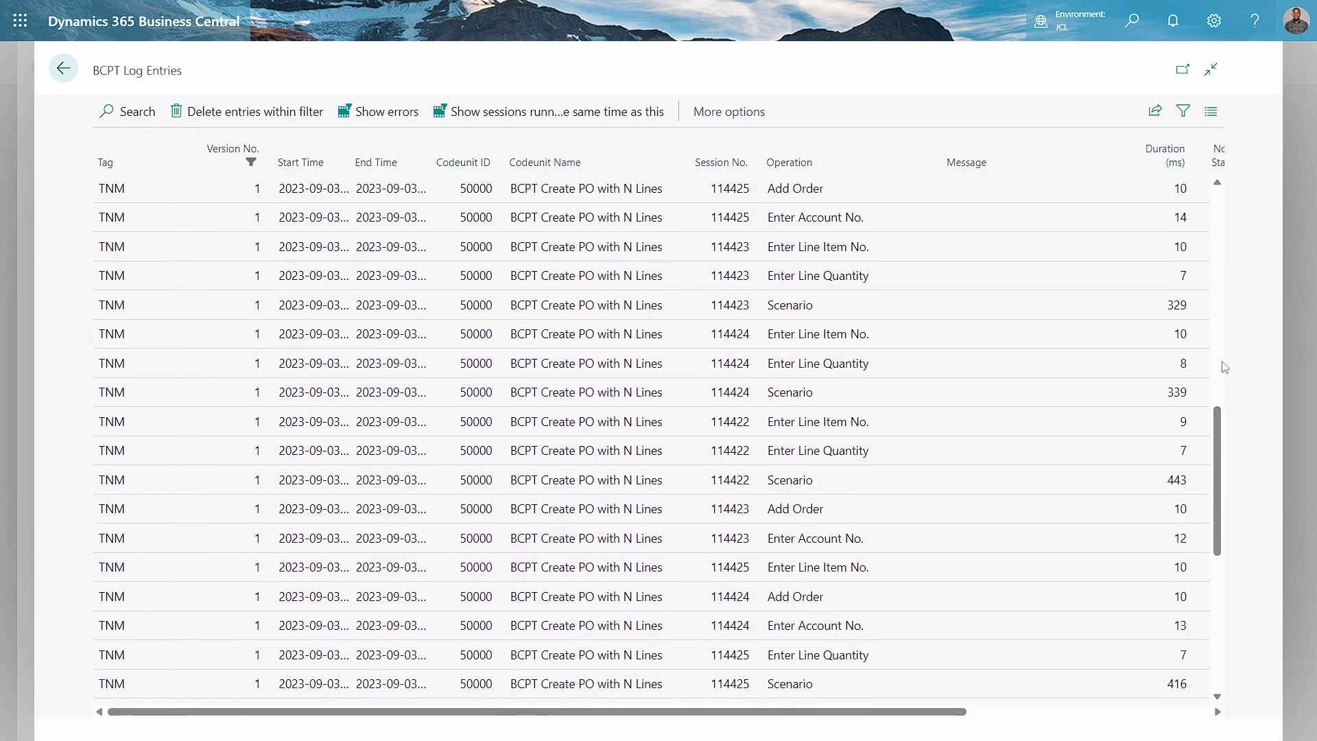
{"action": "scroll", "coordinate": [1224, 366], "scroll_direction": "up", "scroll_amount": 3}
{"action": "scroll", "coordinate": [1215, 224], "scroll_direction": "up", "scroll_amount": 3}
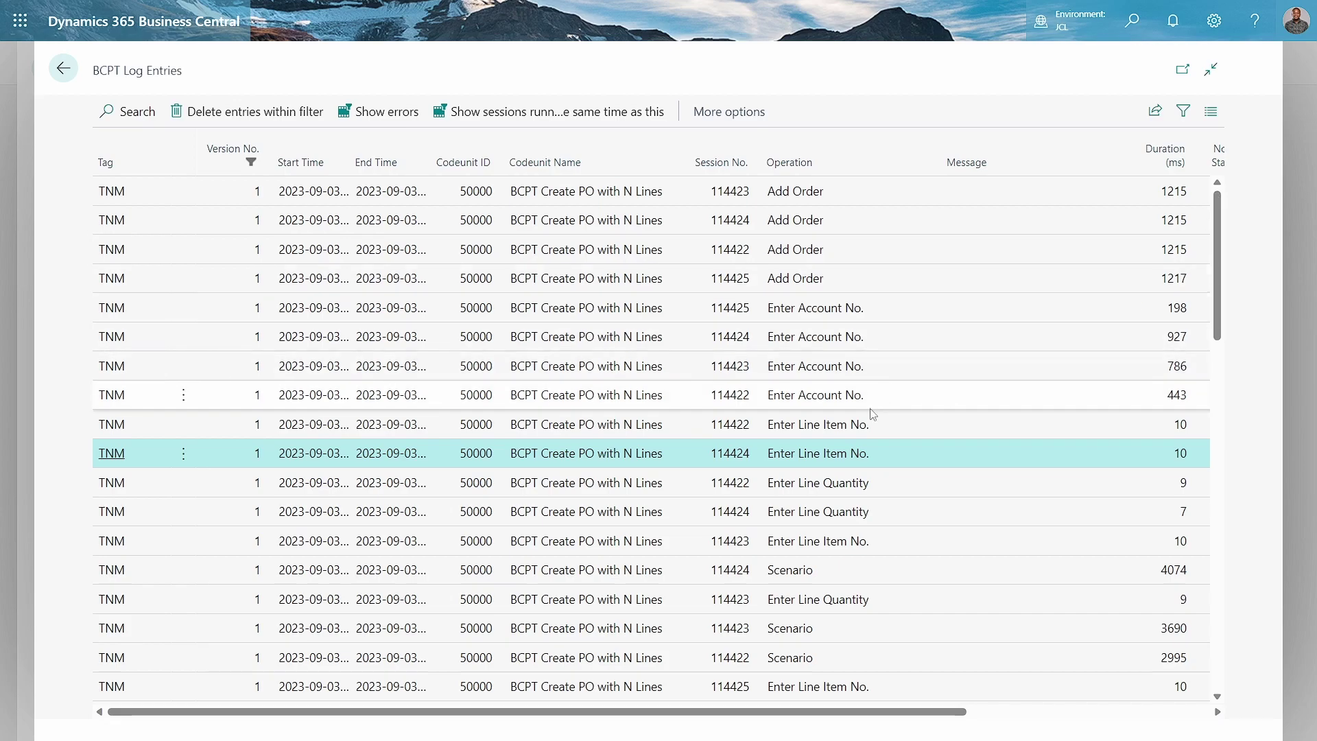
{"action": "left_click", "coordinate": [1027, 713]}
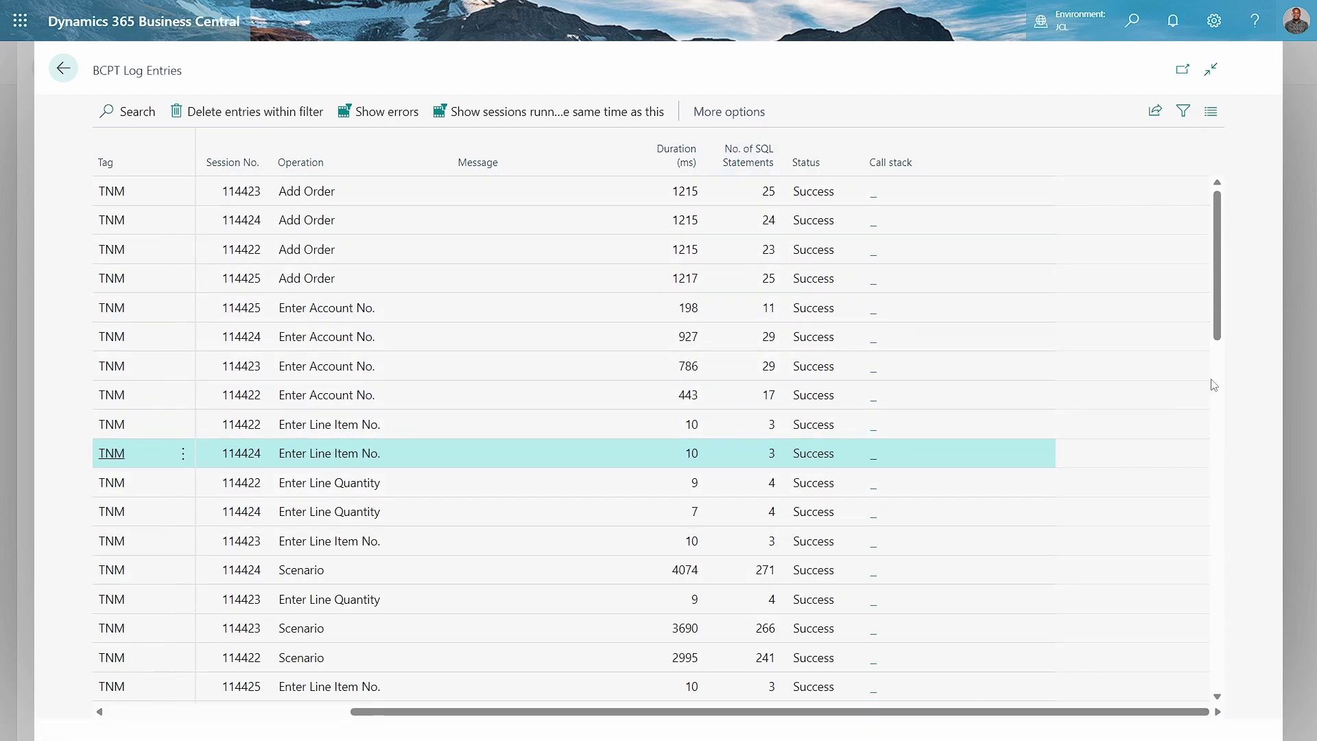
{"action": "scroll", "coordinate": [1215, 388], "scroll_direction": "down", "scroll_amount": 7}
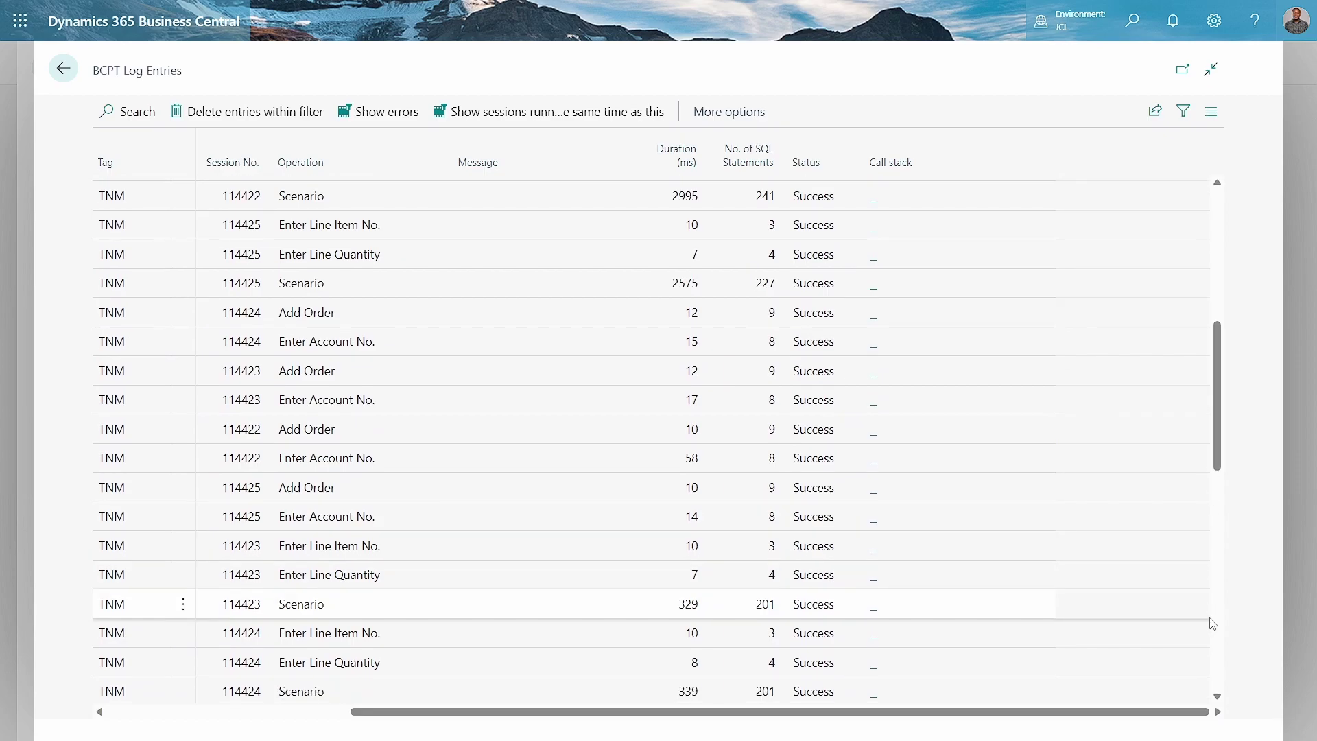
{"action": "scroll", "coordinate": [1209, 626], "scroll_direction": "down", "scroll_amount": 7}
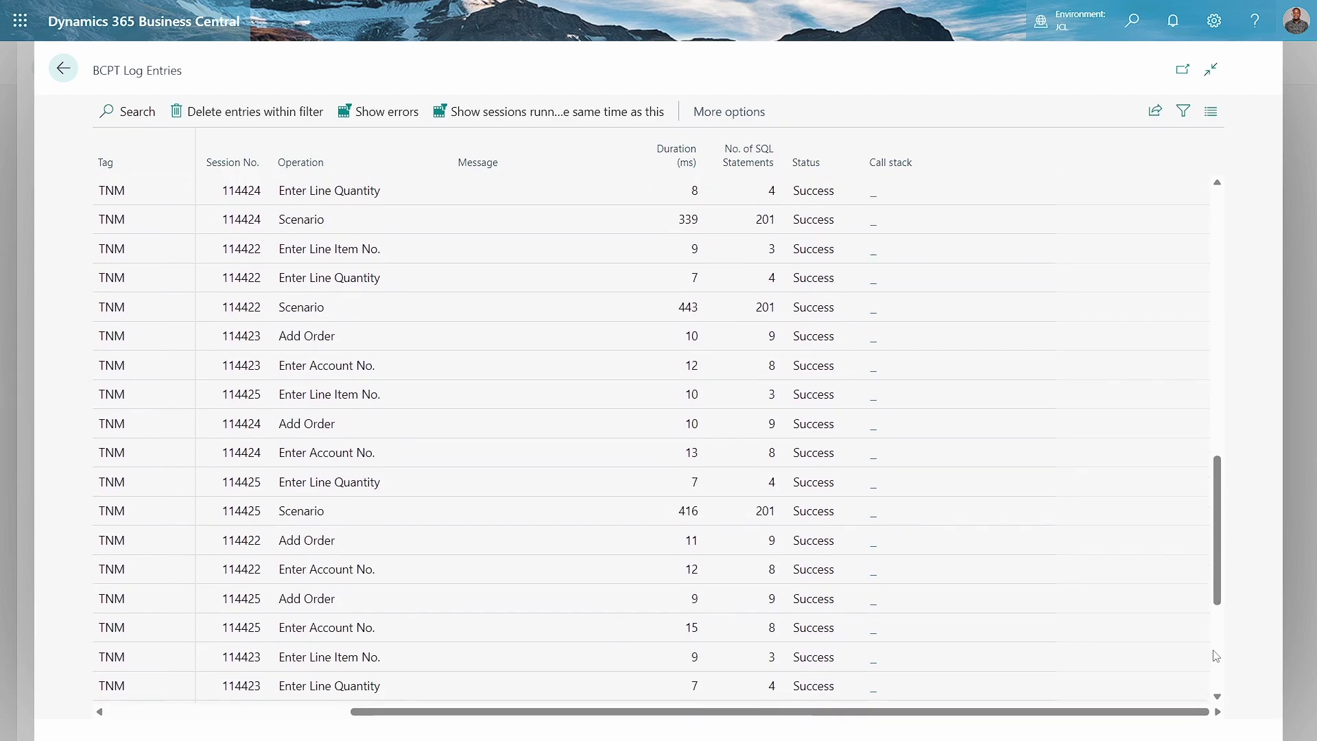
{"action": "scroll", "coordinate": [1213, 630], "scroll_direction": "down", "scroll_amount": 5}
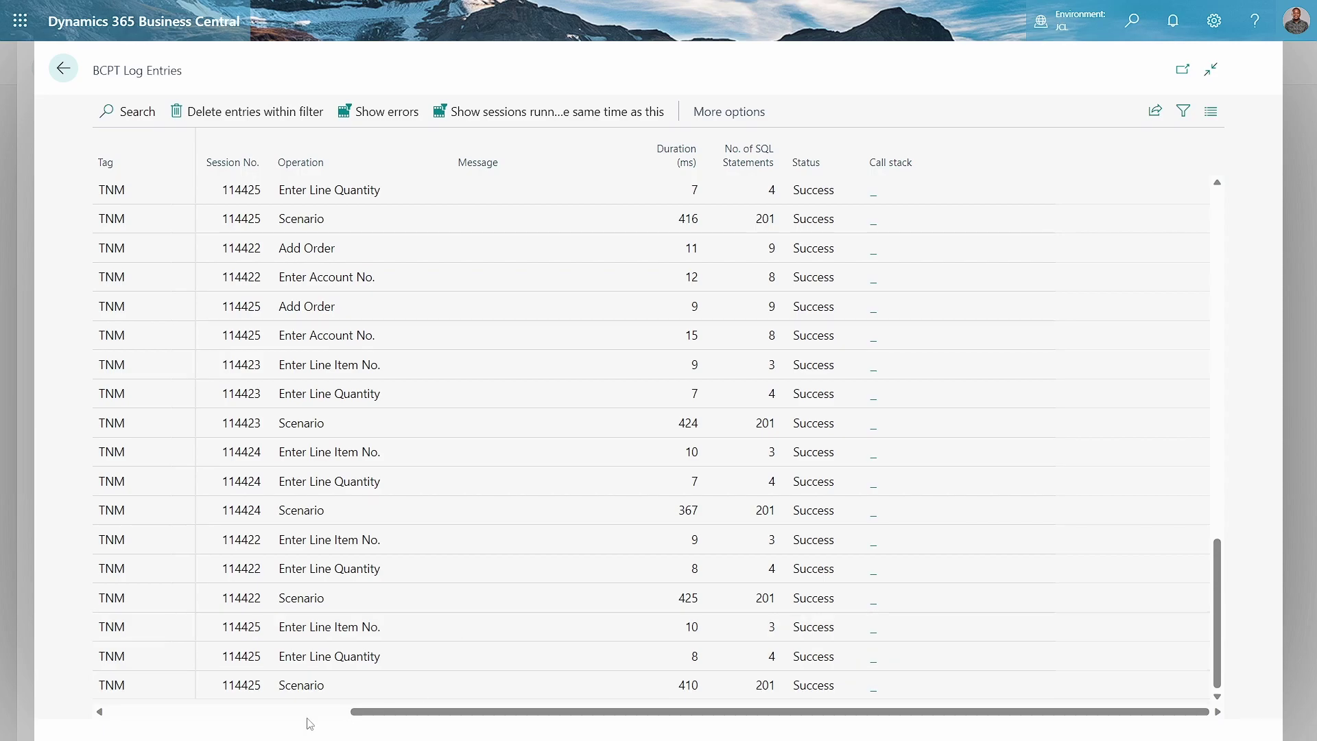
{"action": "left_click", "coordinate": [286, 715]}
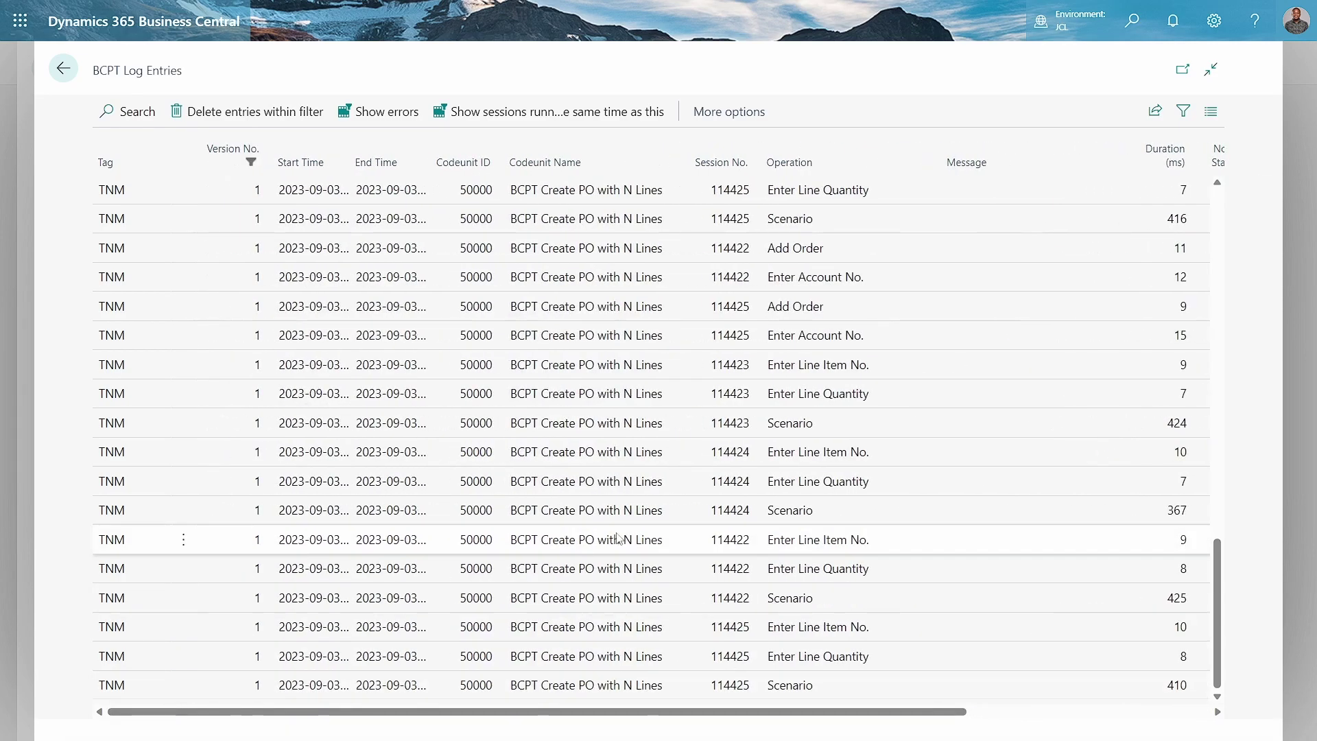
{"action": "scroll", "coordinate": [1215, 220], "scroll_direction": "up", "scroll_amount": 10}
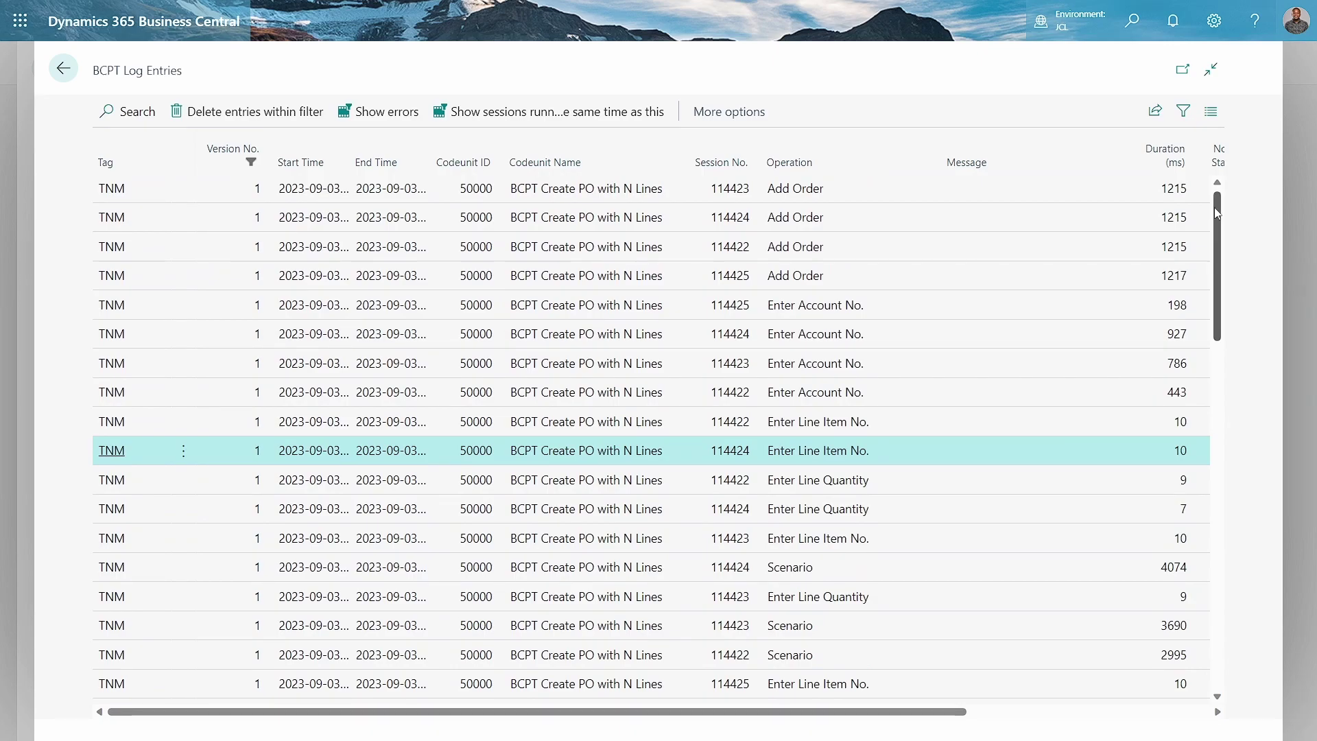